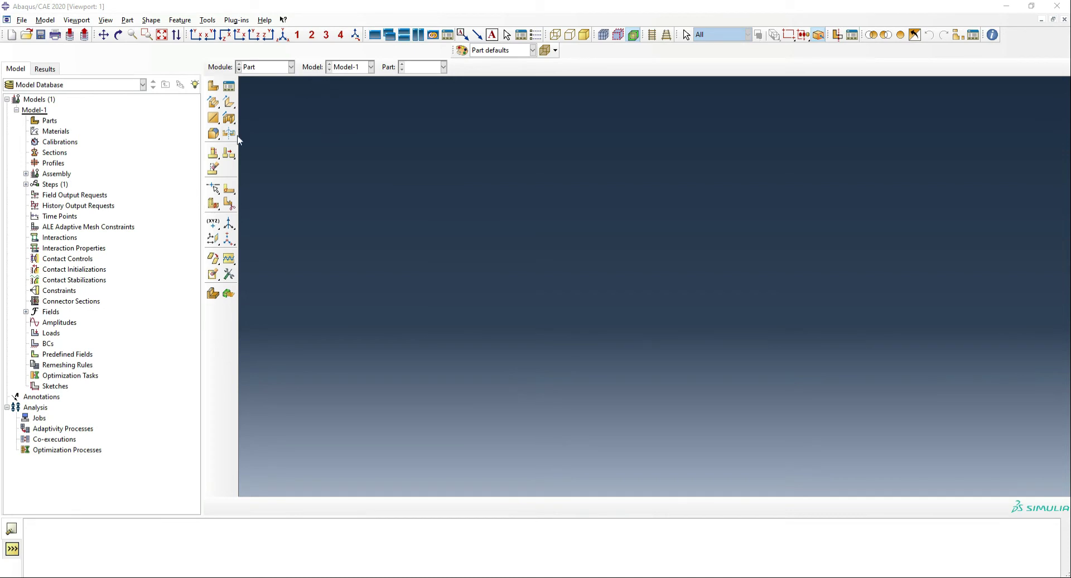
Create a 3D deformable planar shell part named Heart with an approximate size of 1000
left_click(212, 88)
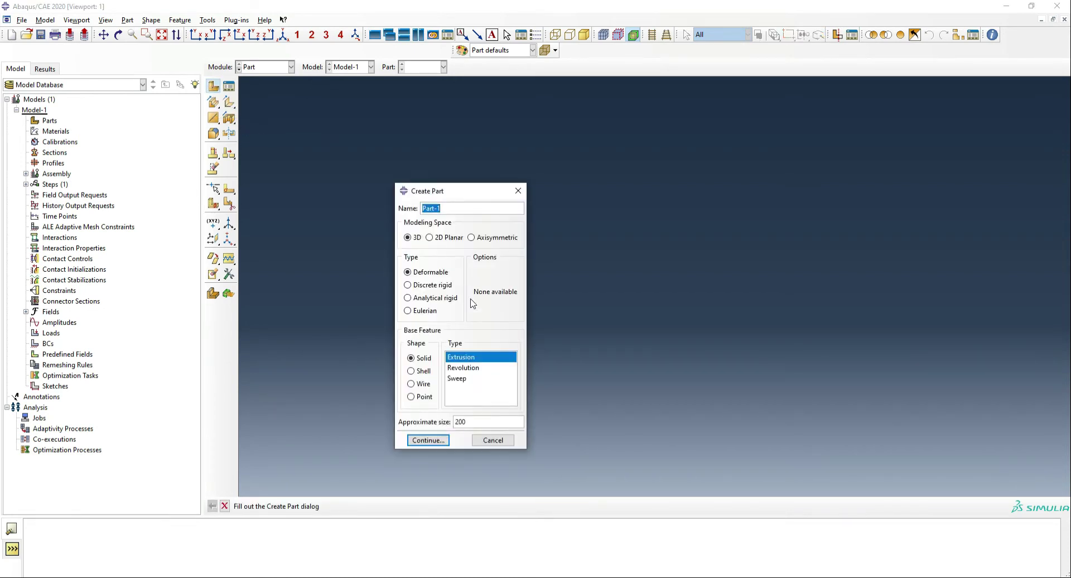
left_click(422, 372)
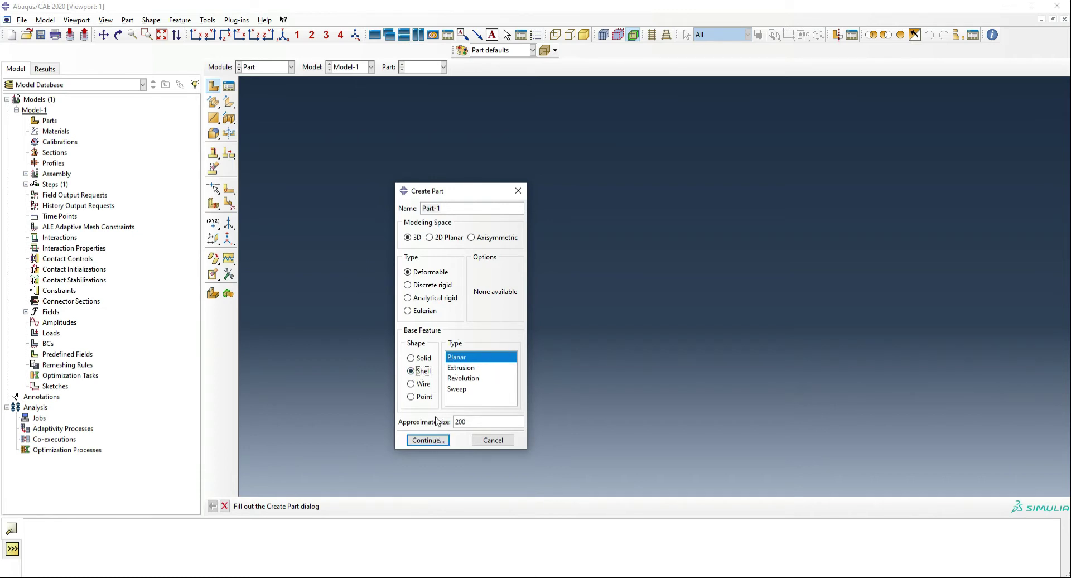
left_click_drag(466, 422, 429, 418)
type("1000")
left_click(458, 209)
left_click_drag(439, 208, 396, 207)
type("Hear")
left_click(441, 440)
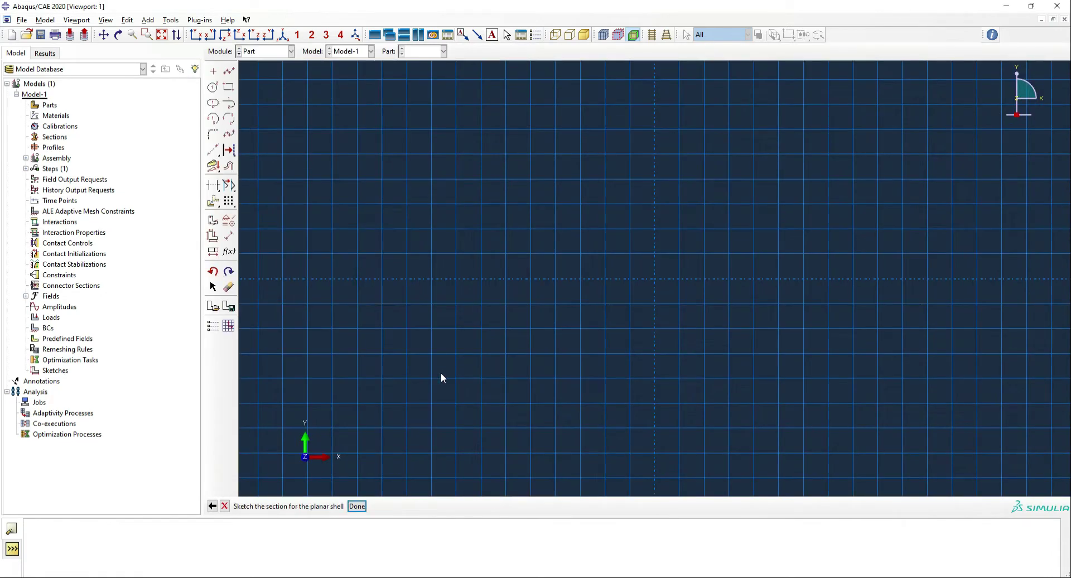
Sketch the heart's first lobe as an arc centred at -100,0, from the origin over the top to just below the horizontal axis
left_click(213, 119)
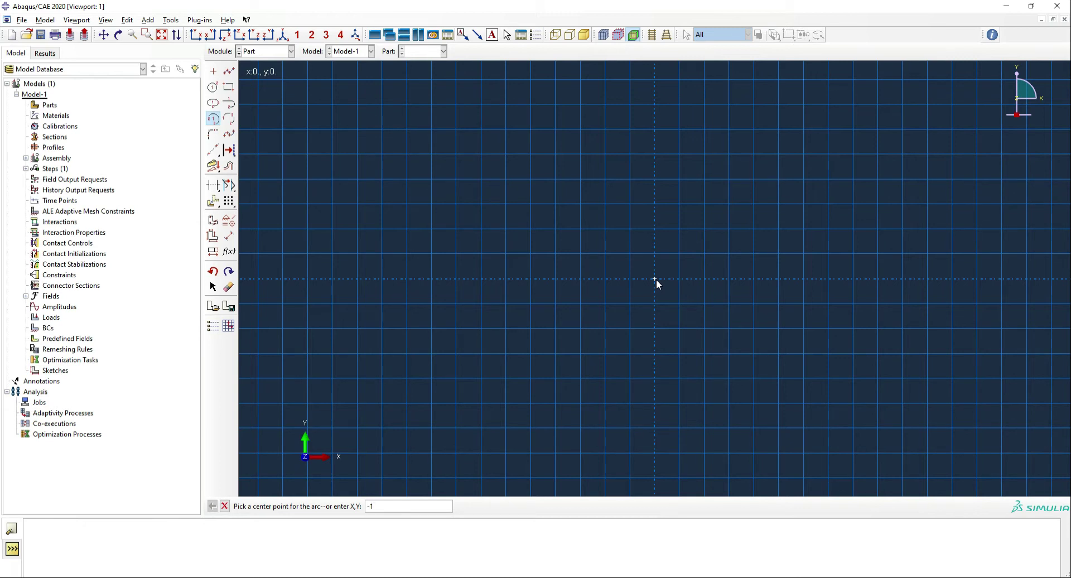
type("00")
key("Return")
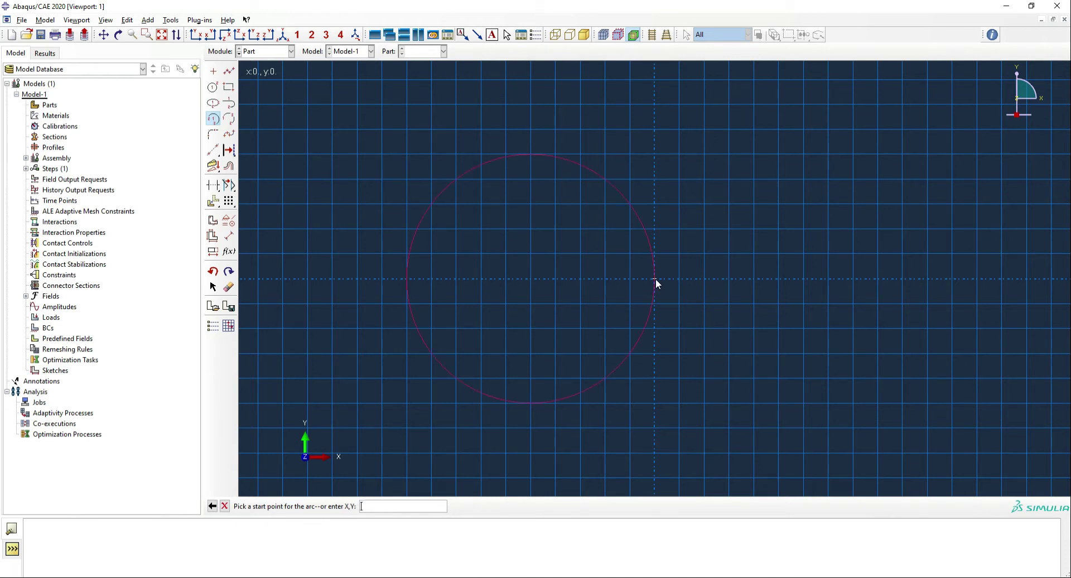
left_click(655, 279)
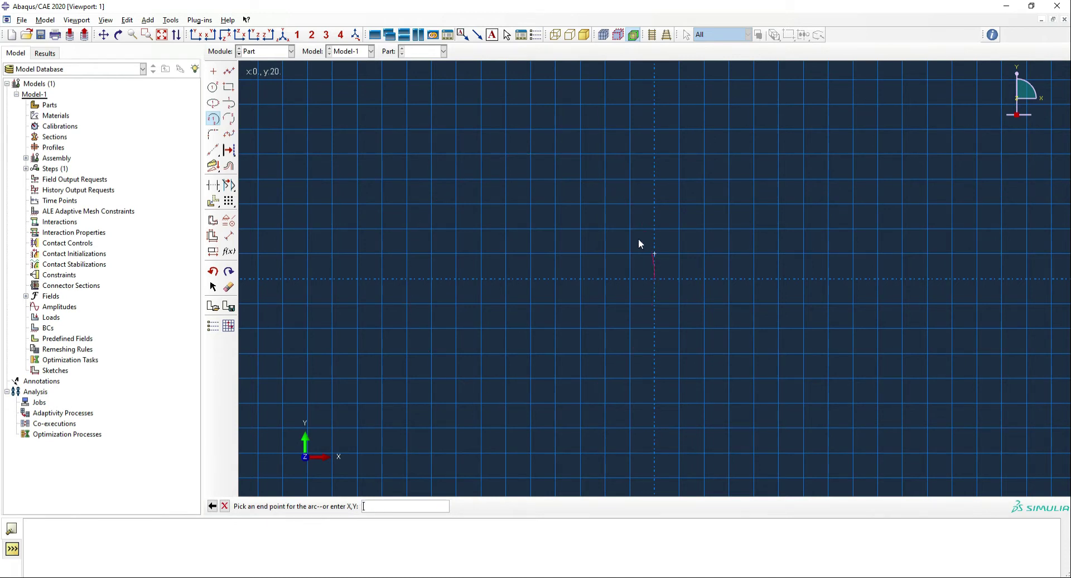
left_click(426, 329)
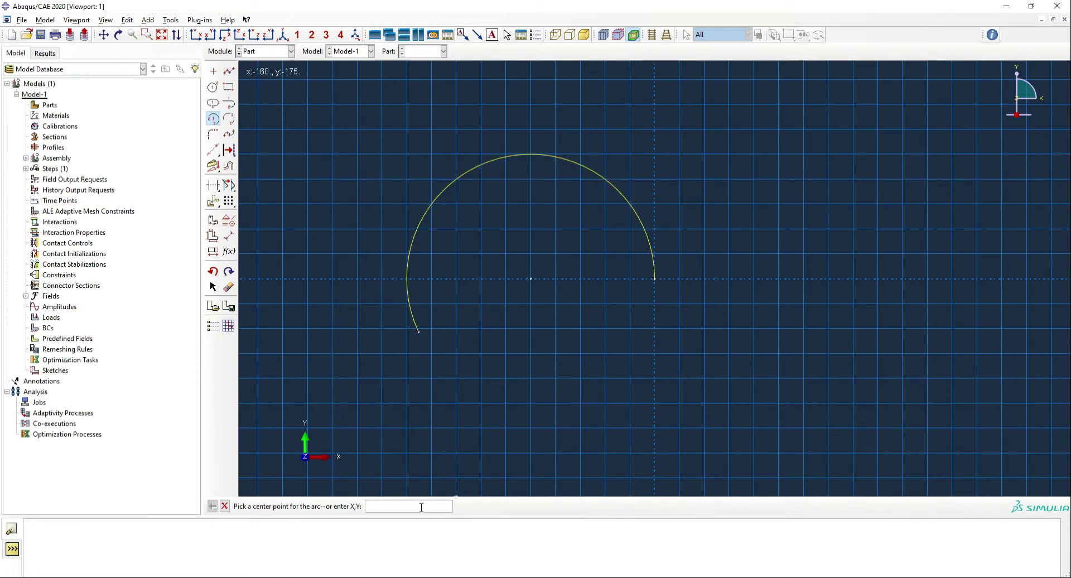
Sketch the second lobe as an arc centred at 100,0, from the origin over the top to a point level with the first lobe's end
type("100,0")
key("Return")
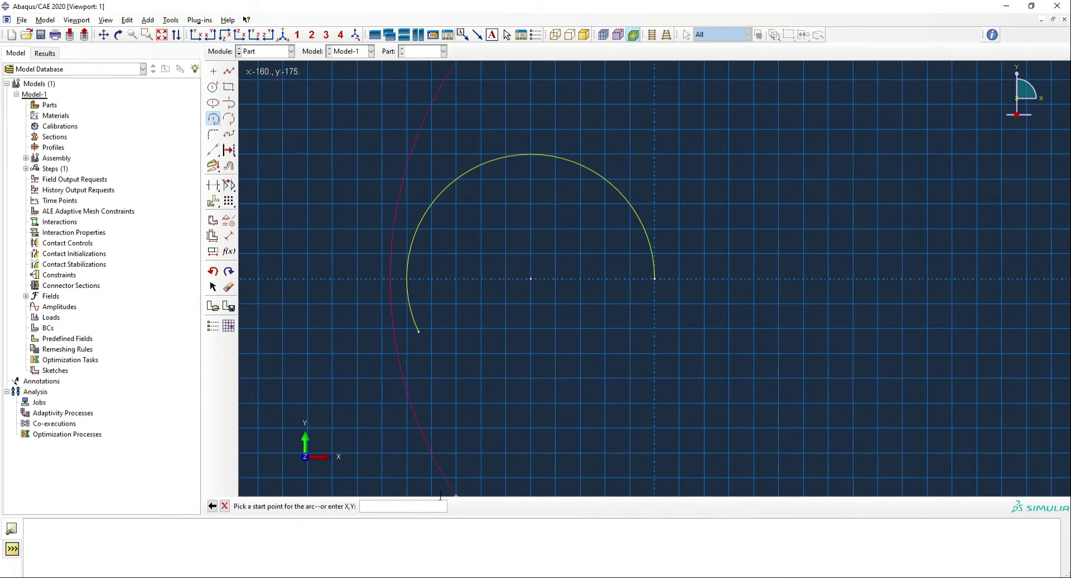
left_click(656, 278)
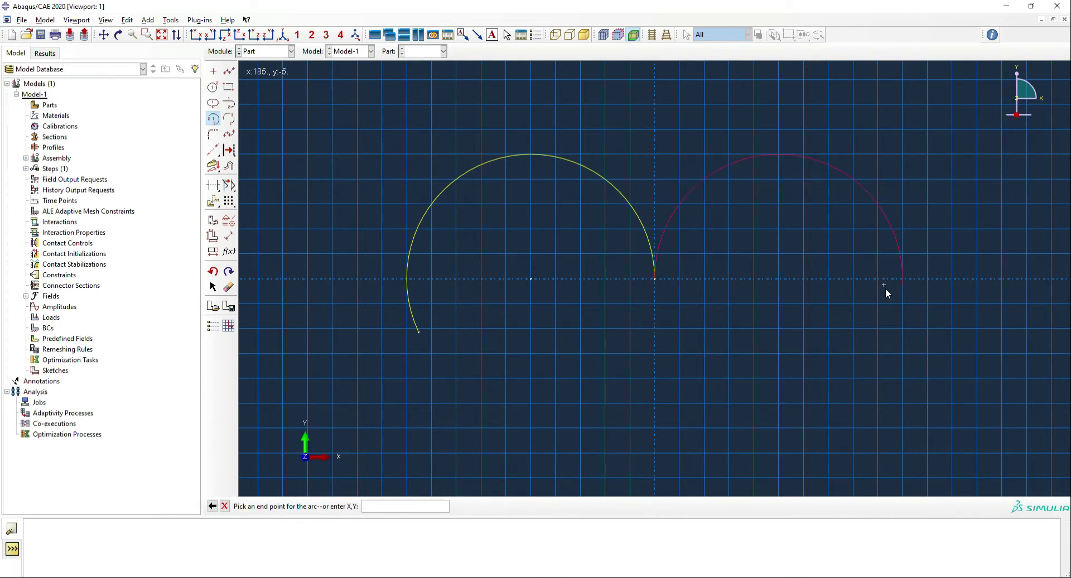
left_click(891, 335)
middle_click(779, 346)
scroll(695, 186, "down", 3)
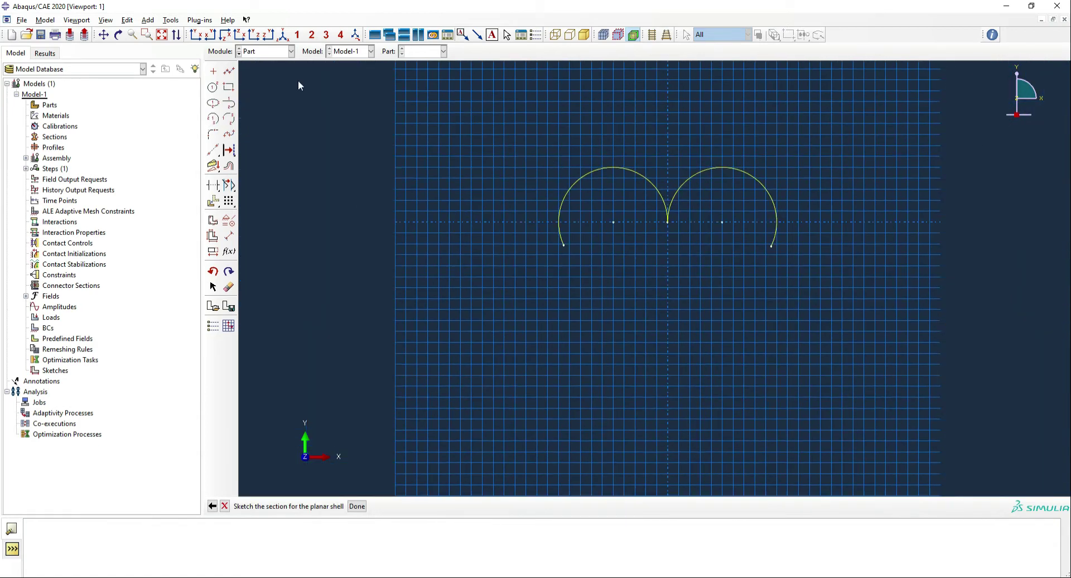
Join the two arc ends with straight lines meeting at a point low on the vertical axis, and finish the heart sketch
left_click(232, 72)
left_click(564, 246)
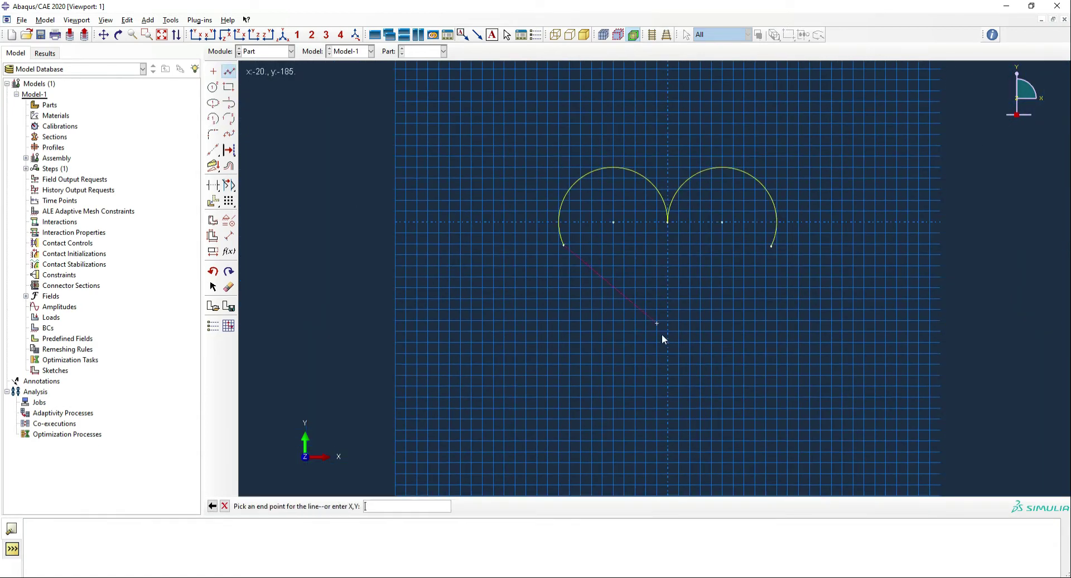
left_click(668, 377)
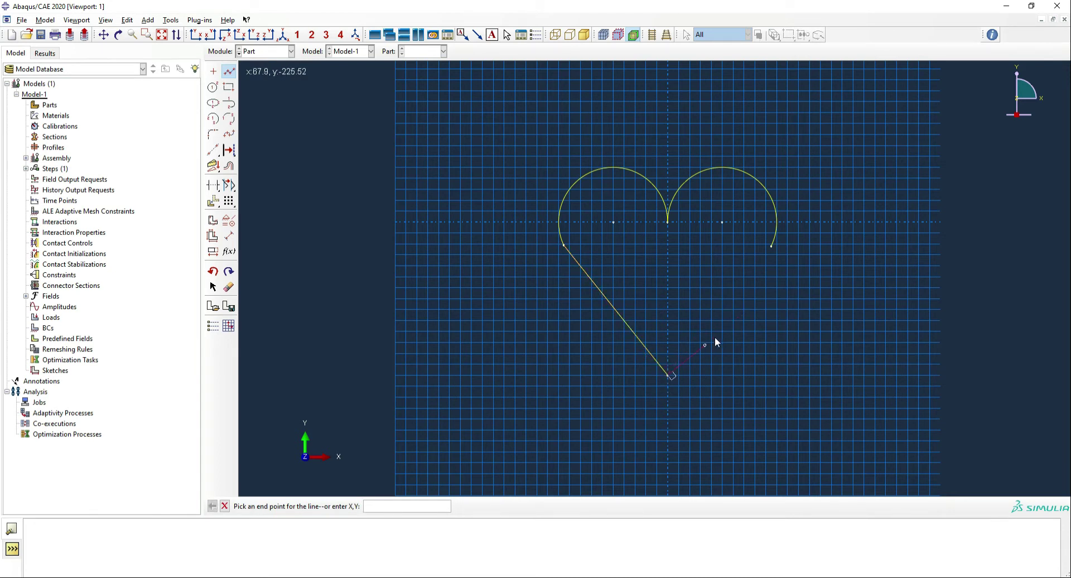
left_click(771, 247)
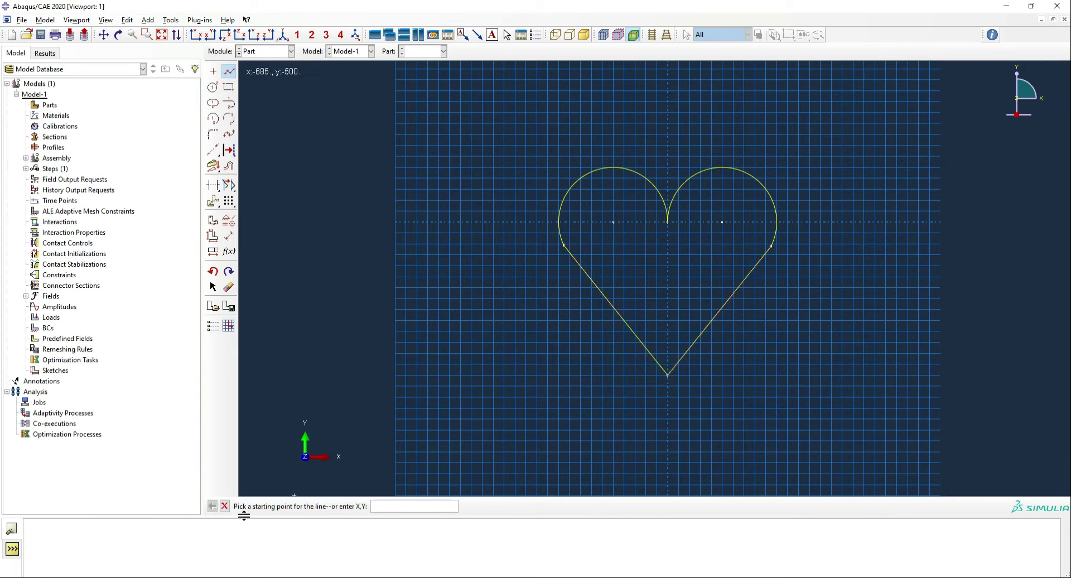
left_click(225, 506)
left_click(355, 508)
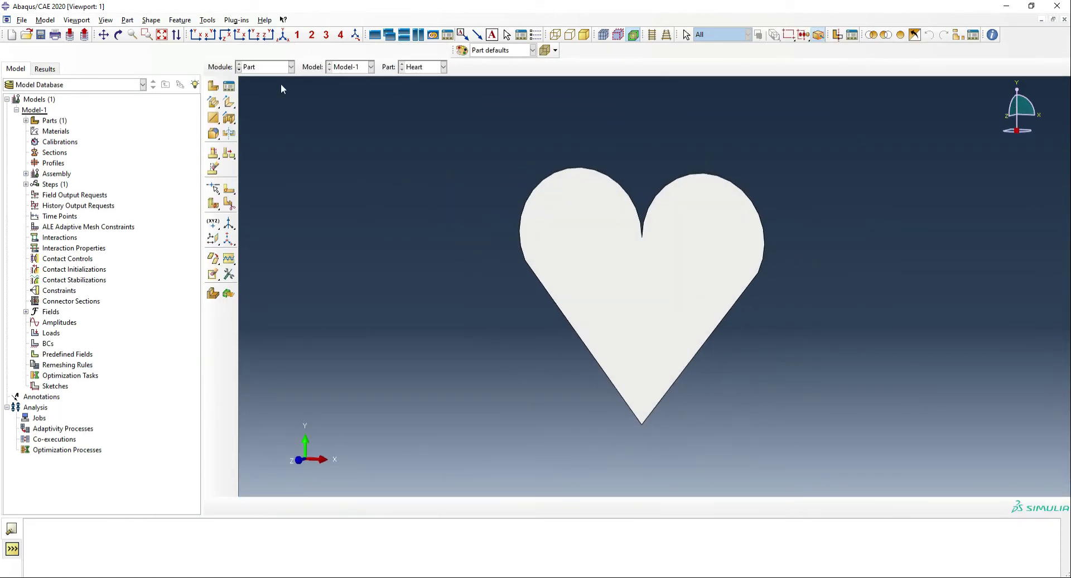
Create a 3D deformable solid extrusion part named Arrow with an approximate size of 1000
left_click(212, 85)
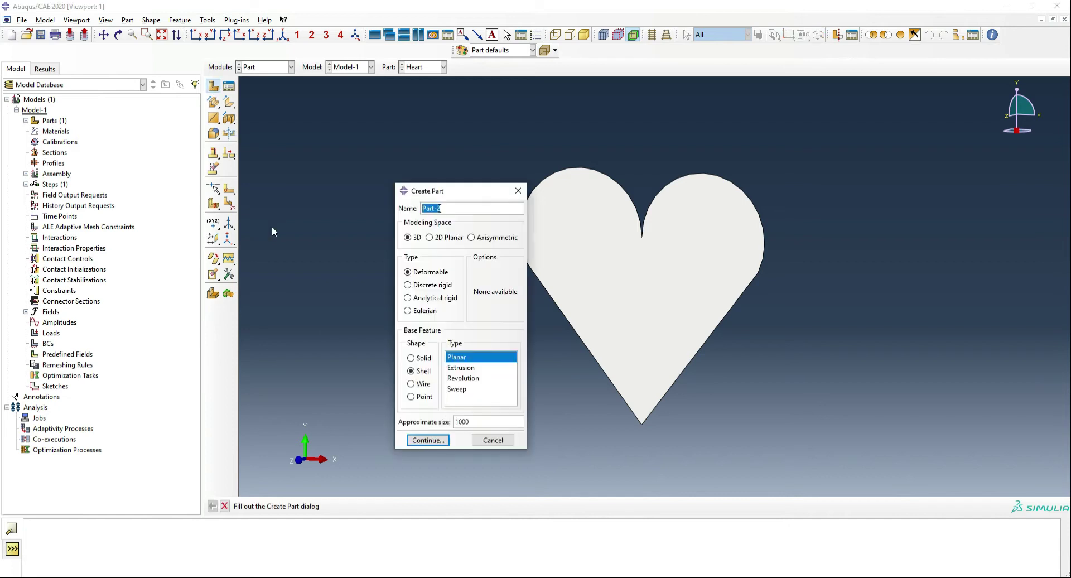
type("Arrow")
left_click(424, 358)
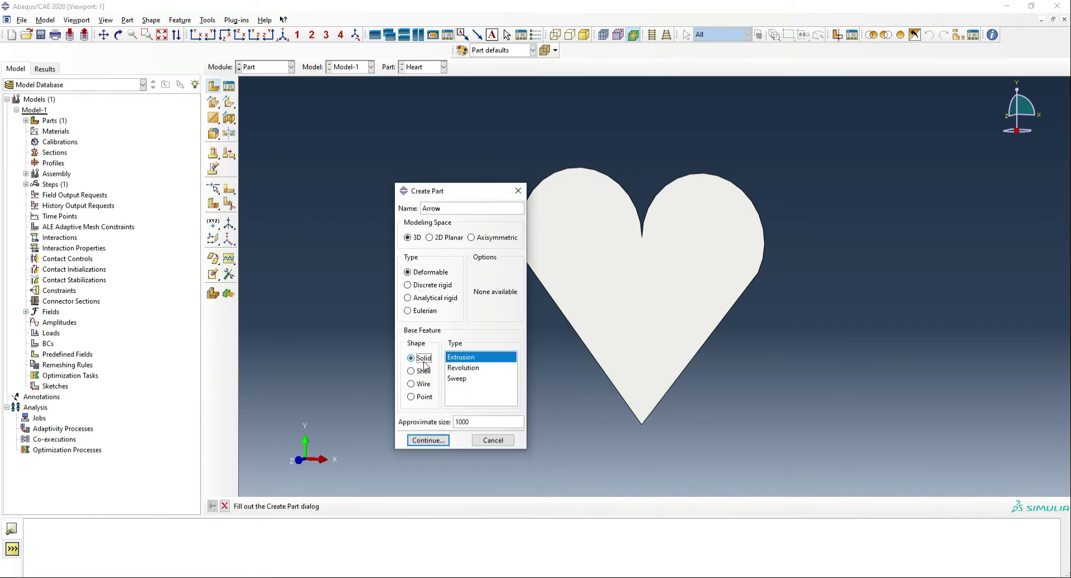
left_click(437, 442)
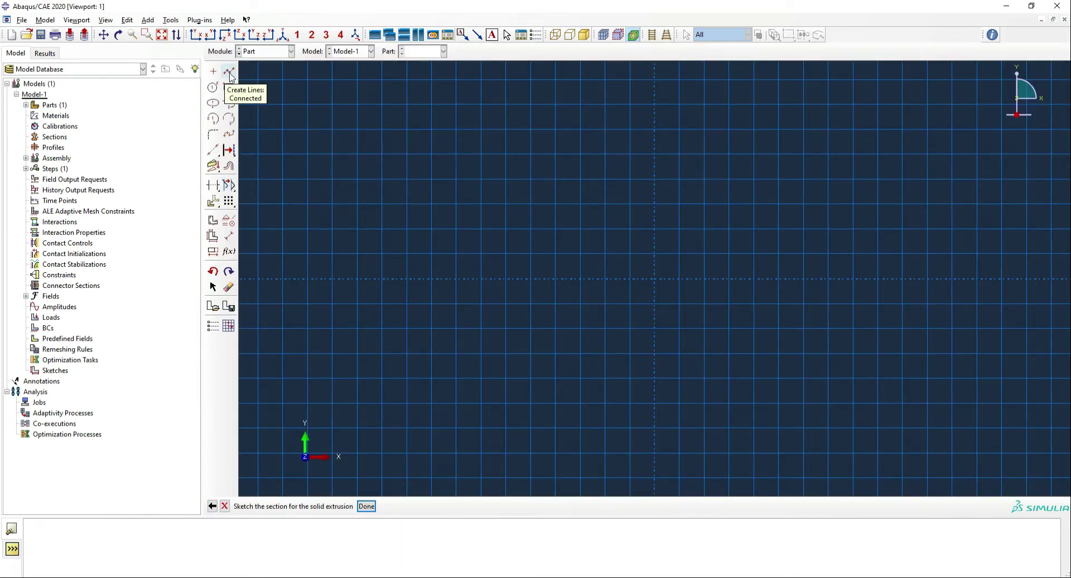
Draw the arrow shaft's upper edge from -150,2.5 to 150,2.5, continuing with a short vertical line and a slope down to the horizontal axis
left_click(229, 73)
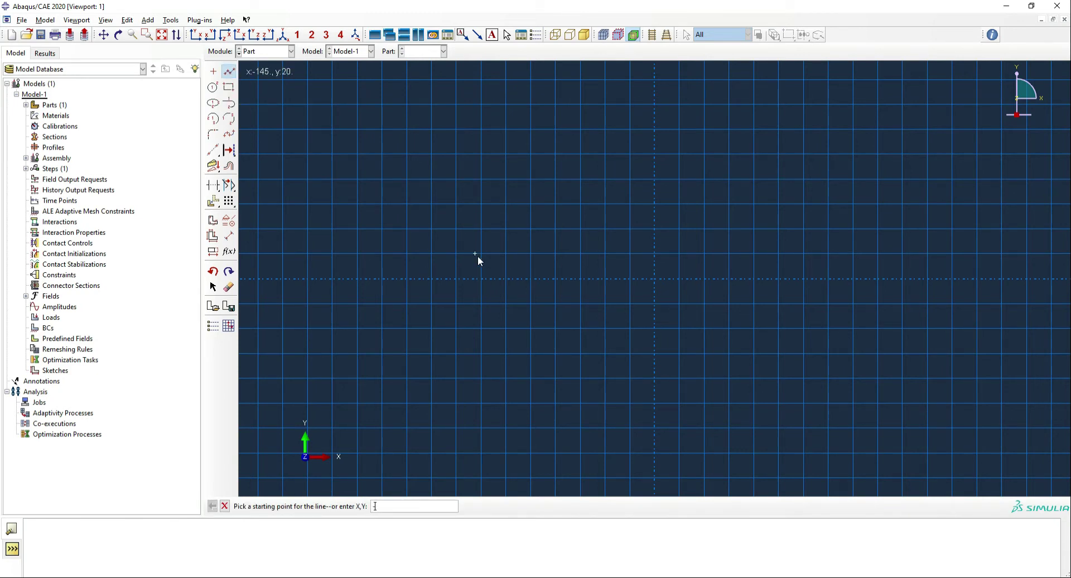
type("-150,2.5")
key("Return")
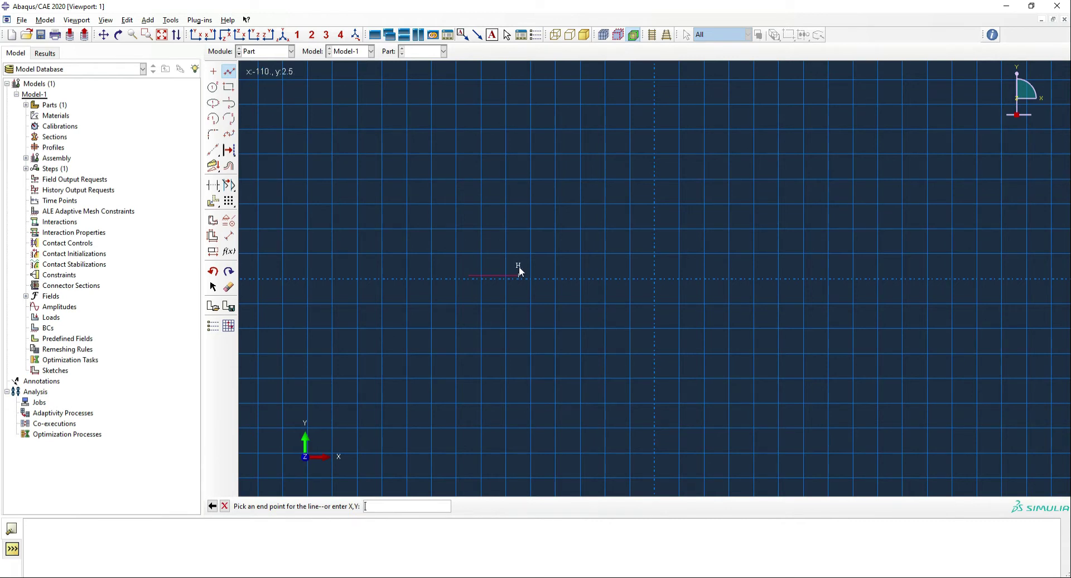
type("150,2.5")
key("Return")
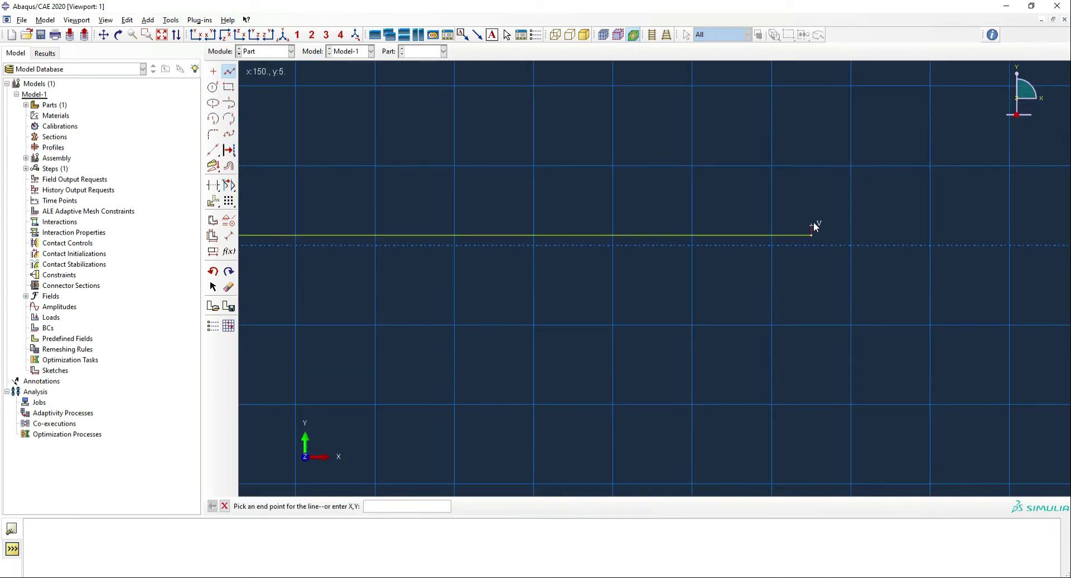
left_click(813, 216)
middle_click(846, 243)
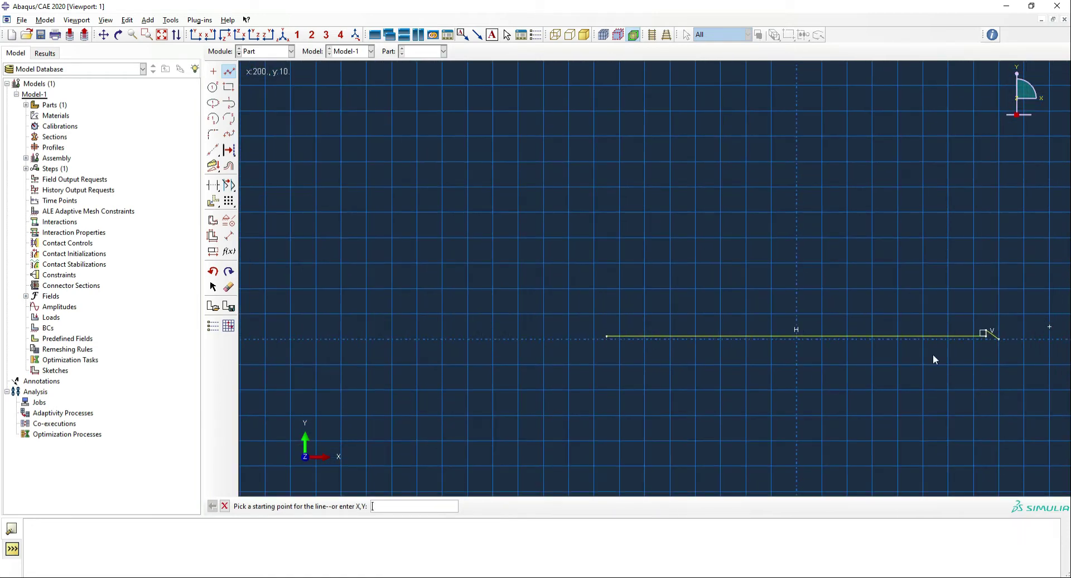
Draw the first feather from the shaft end at -150,2.5 through -160,10 and -165,10 to -155,2.5
scroll(558, 335, "up", 2)
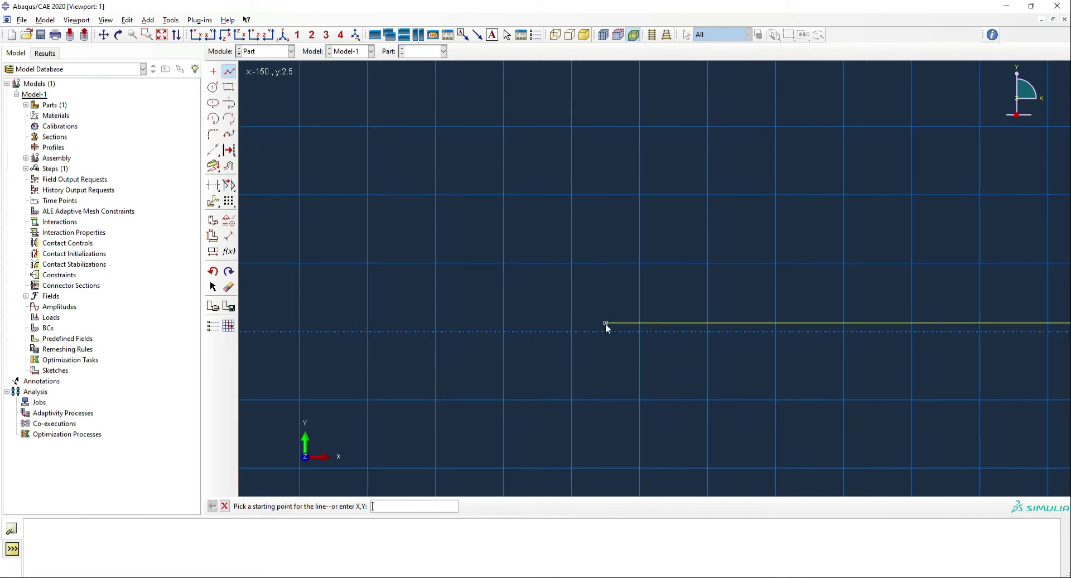
left_click(606, 325)
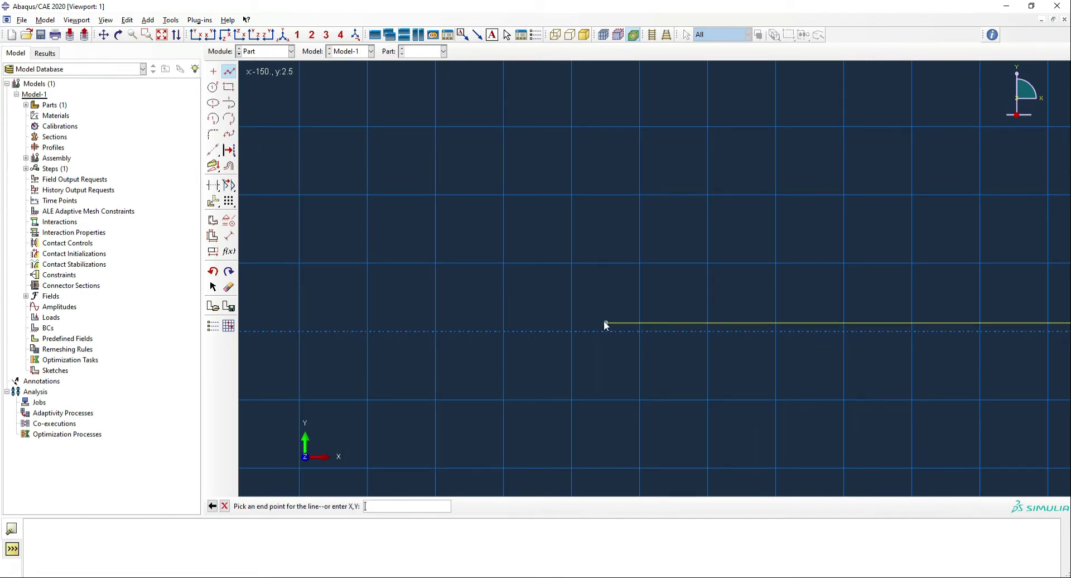
type("-160,10")
key("Return")
type("-165,10")
key("Return")
type("-155.2.5")
key("Return")
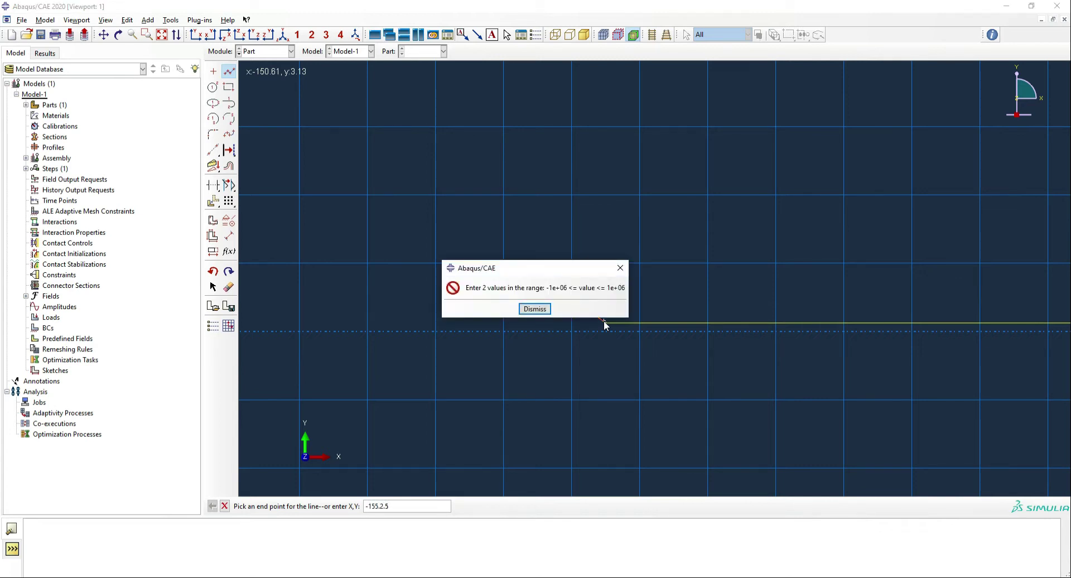
left_click(535, 308)
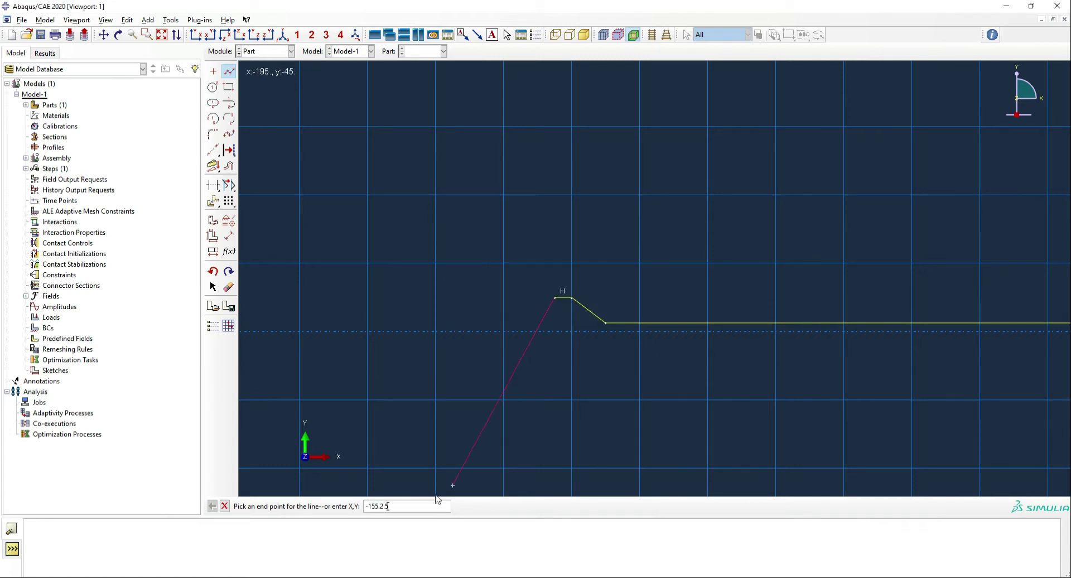
left_click(383, 506)
key("BackSpace")
type(",")
key("Return")
Continue the outline with the second feather through -160,2.5, -170,10 and -175,10 to -165,2.5
type("-160")
type(",0")
key("Return")
type("-170")
type(",8")
key("Return")
type("-175,8")
key("Return")
type("-165,2")
key("Return")
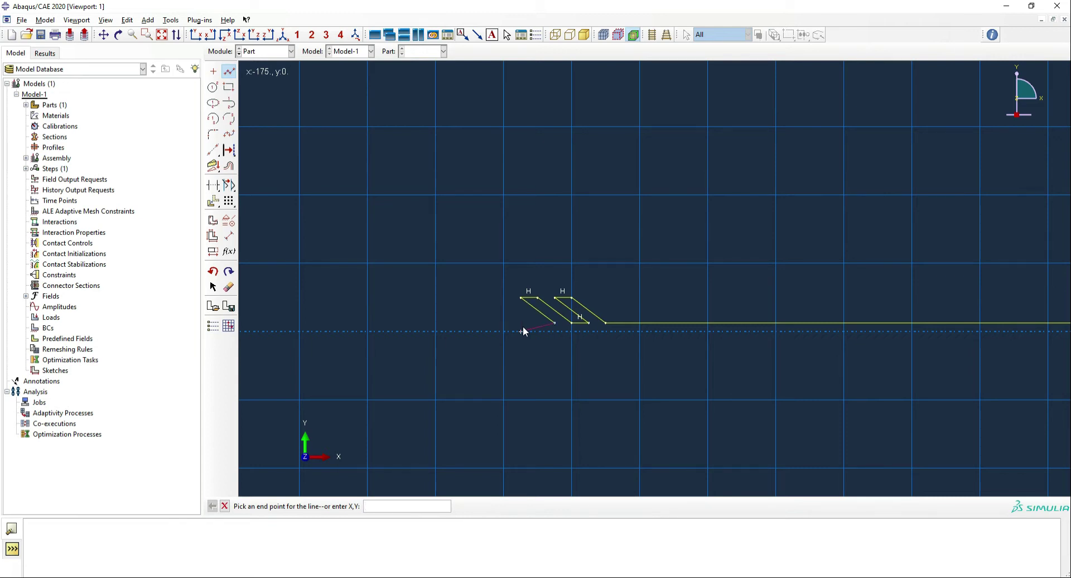
Continue the outline with the third feather through -170,2.5, -180,10 and -185,10 to -175,2.5
type("-170,2")
key("Return")
type("-180,10")
key("Return")
type("-180,1")
key("Left")
key("Left")
key("BackSpace")
type("5")
key("Return")
type("-175,2")
key("Return")
scroll(523, 330, "up", 3)
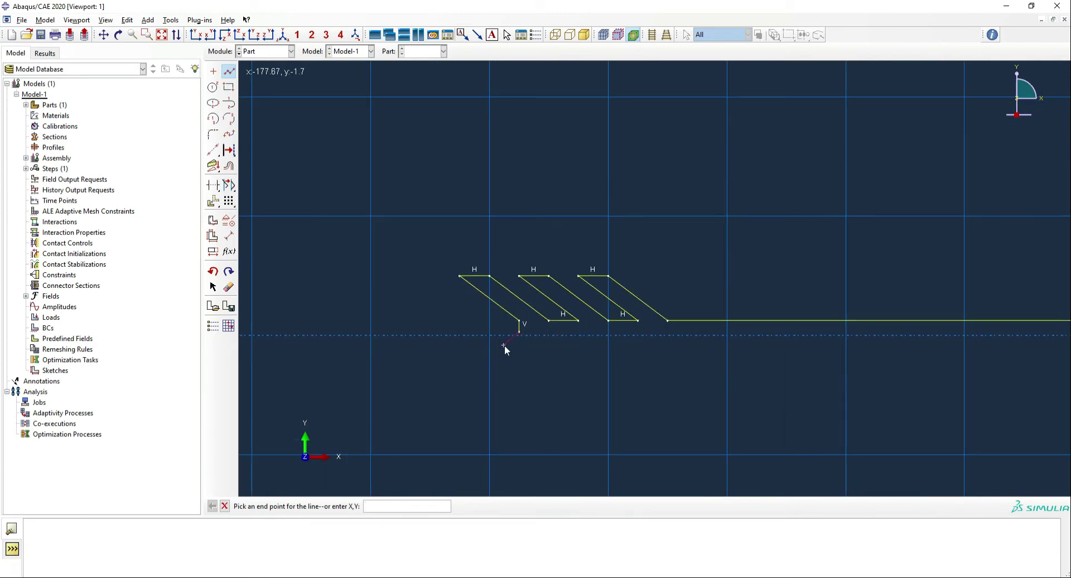
scroll(524, 331, "down", 3)
scroll(524, 331, "up", 4)
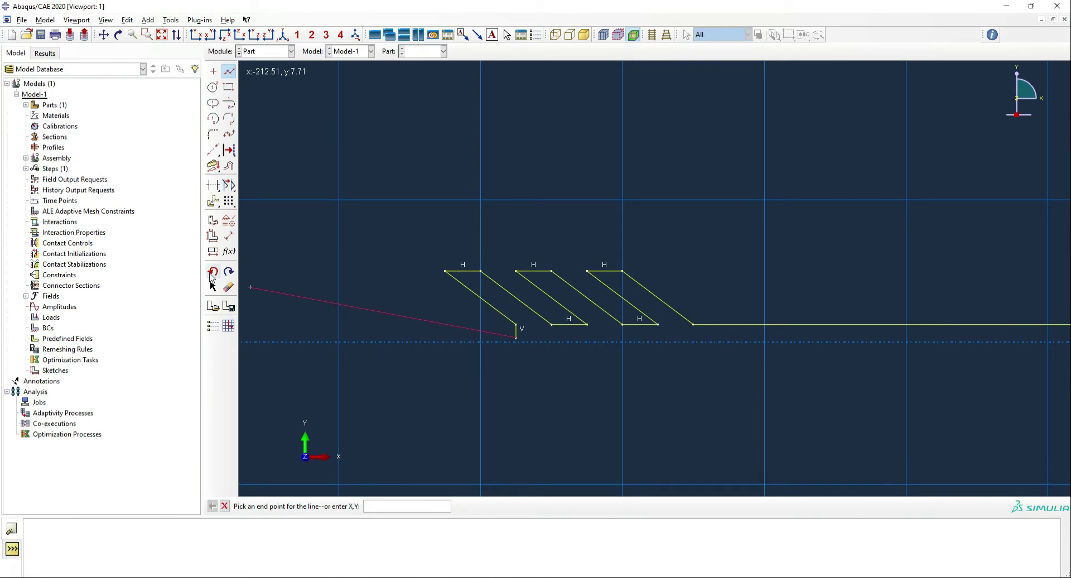
left_click(212, 272)
Close the arrow's tail with a vertical line from the third feather's lower end to -175,0
left_click(516, 324)
type("-175,")
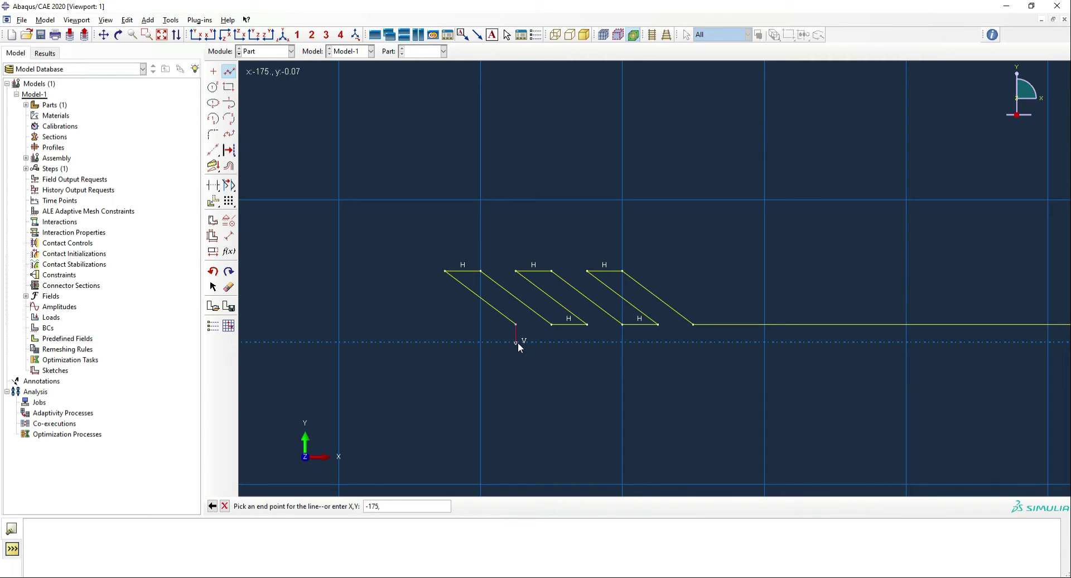
type("0")
key("Return")
middle_click(481, 290)
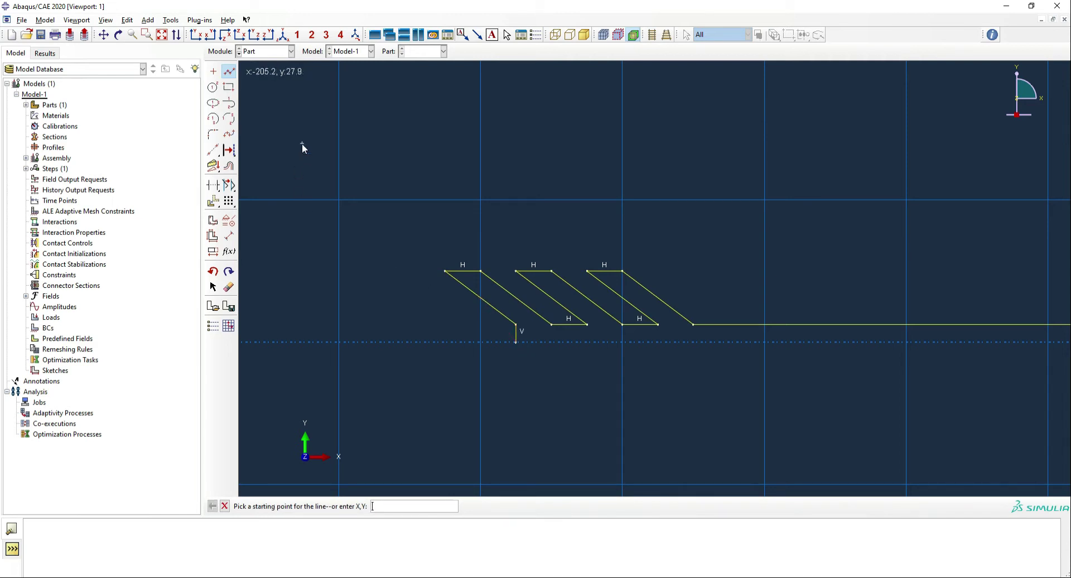
Add a horizontal construction line along the sketch's horizontal axis, through the tail end point
left_click(213, 150)
scroll(480, 233, "down", 3)
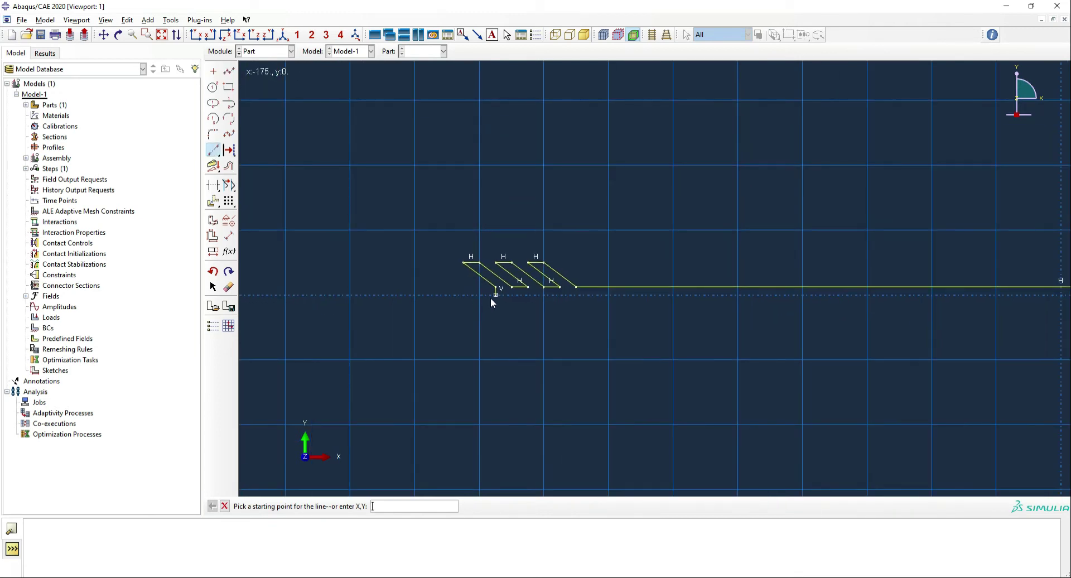
left_click(465, 295)
left_click(457, 294)
middle_click(373, 195)
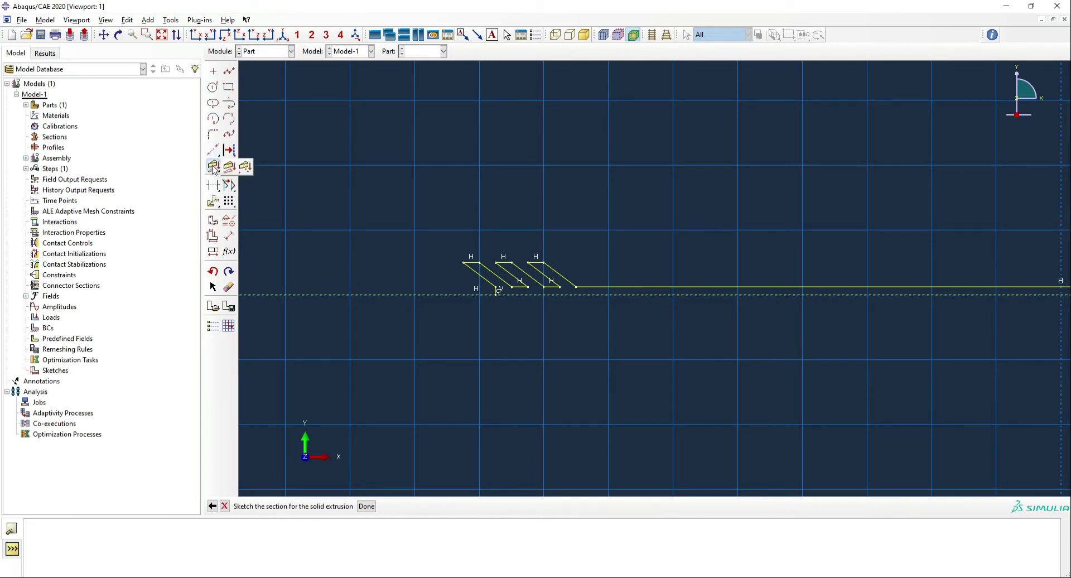
Mirror a copy of the entire upper arrow outline about the horizontal construction line
left_click_drag(212, 199, 226, 202)
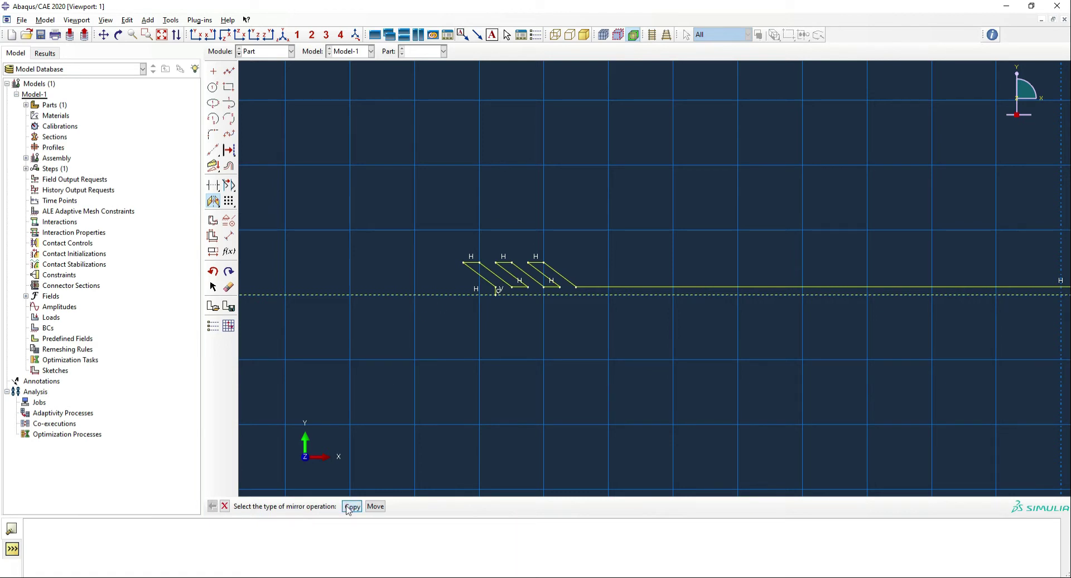
left_click(351, 506)
scroll(440, 343, "down", 1)
left_click(418, 308)
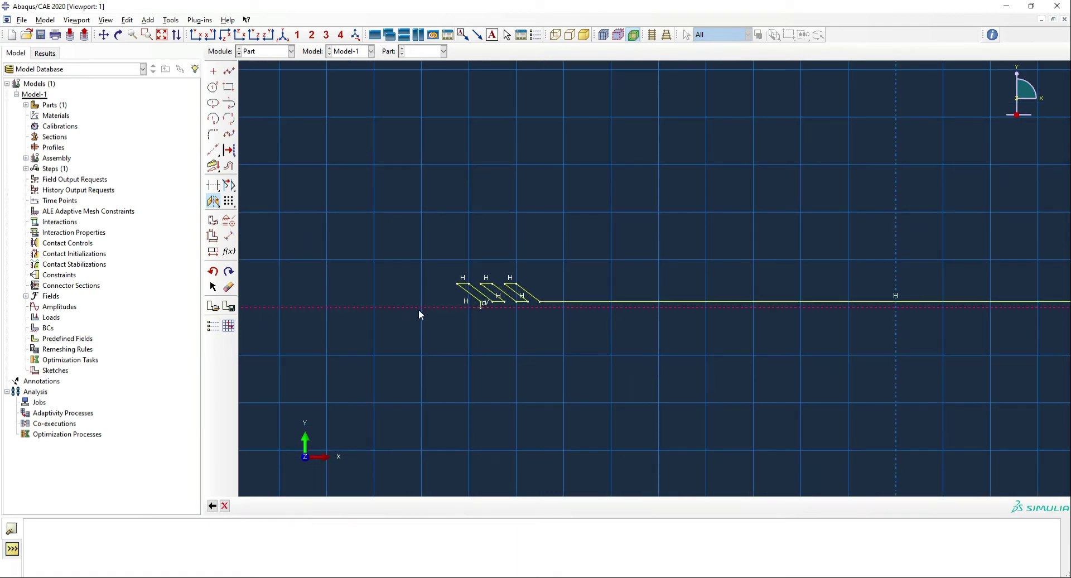
scroll(352, 316, "down", 3)
left_click_drag(354, 231, 839, 355)
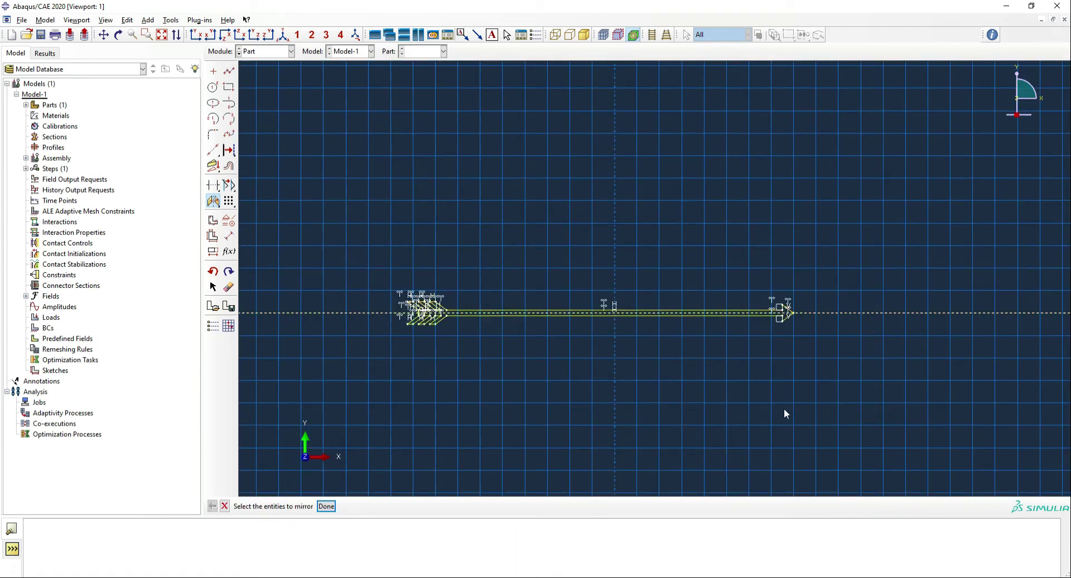
Finish the arrow's section sketch and extrude it as a solid to a depth of 5
scroll(691, 302, "up", 2)
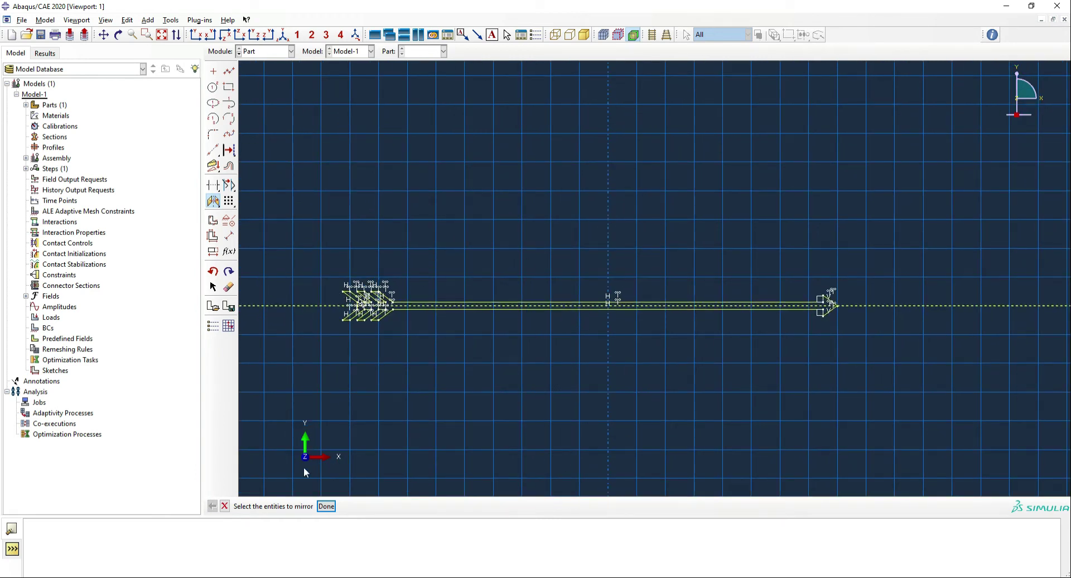
left_click(327, 506)
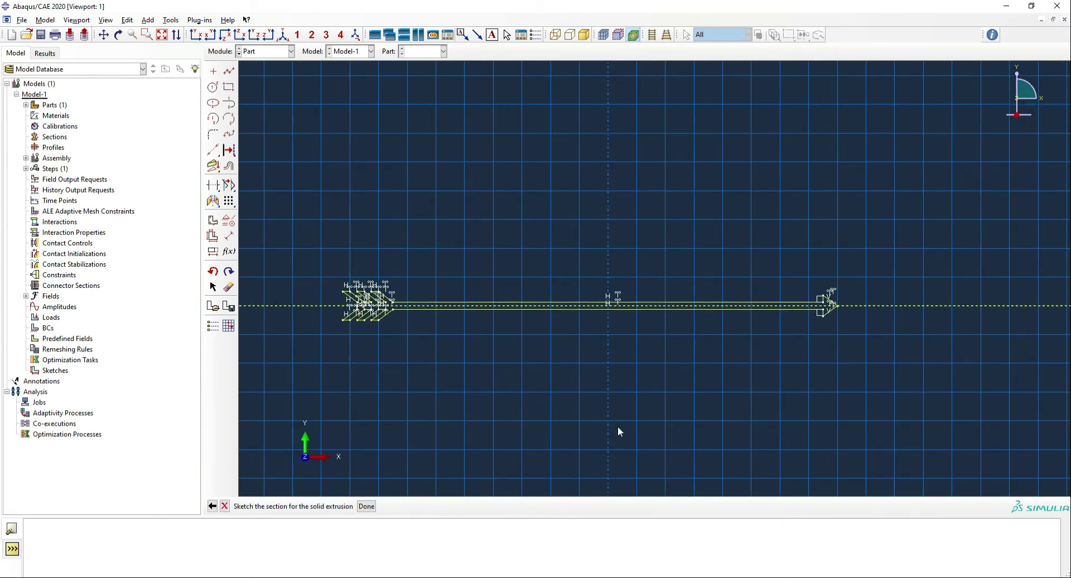
left_click(366, 506)
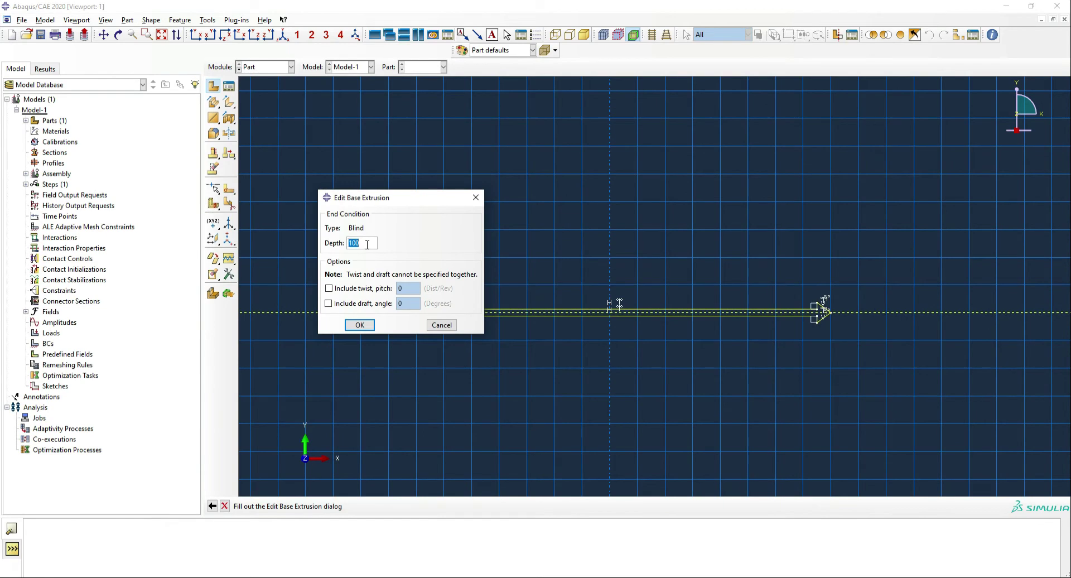
type("5")
key("Return")
Partition the arrow cell with a point-and-normal plane through the front feather's upper corner at the shaft, normal to the vertical tail edge
left_click_drag(415, 216, 723, 260, "ctrl+alt")
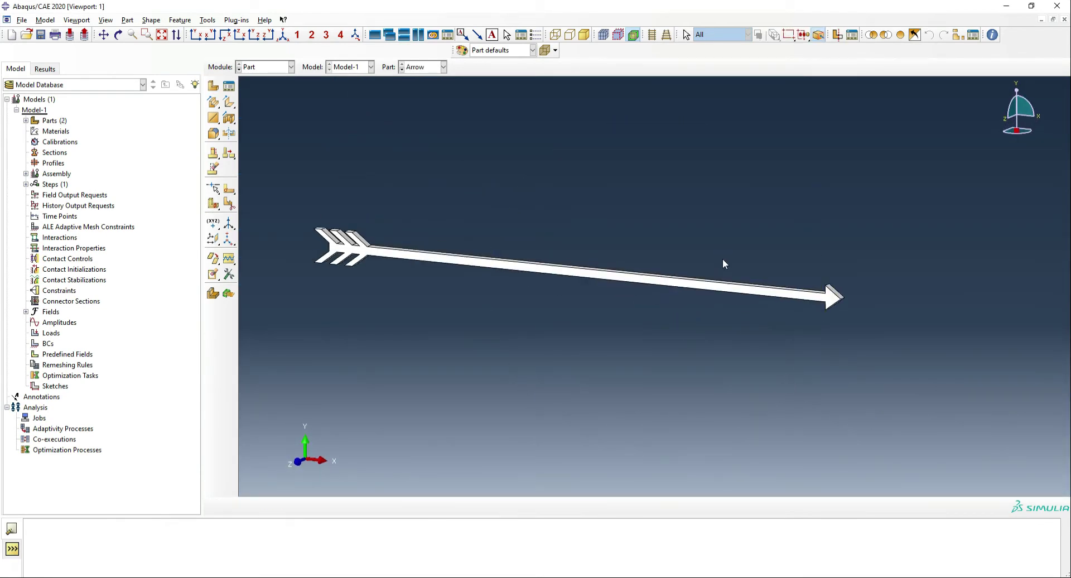
left_click_drag(604, 244, 506, 275, "ctrl+alt")
right_click_drag(431, 292, 469, 287, "ctrl+alt")
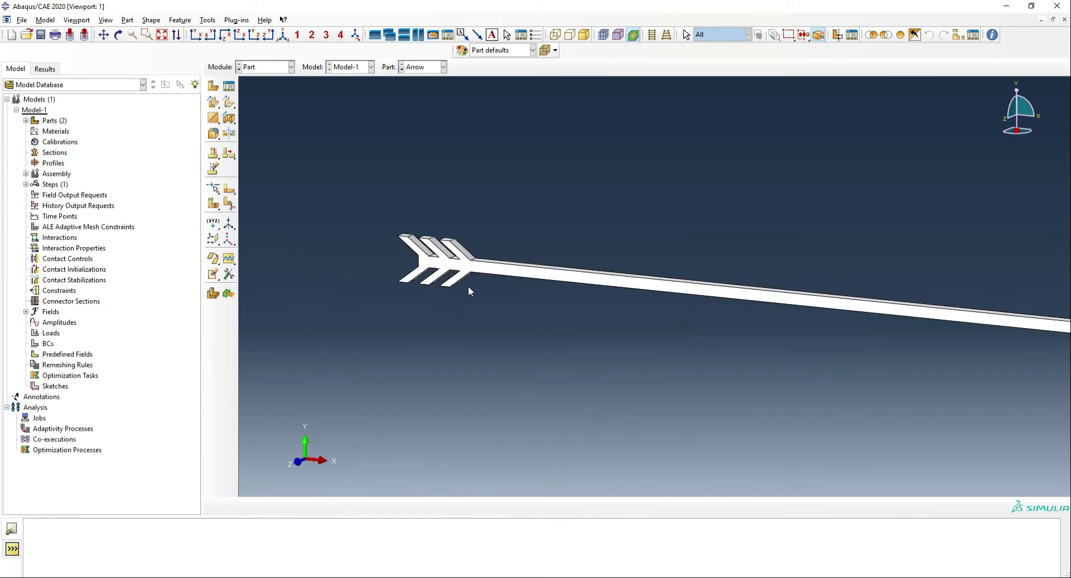
right_click_drag(324, 272, 571, 342, "ctrl+alt")
right_click_drag(714, 342, 436, 222, "ctrl+alt")
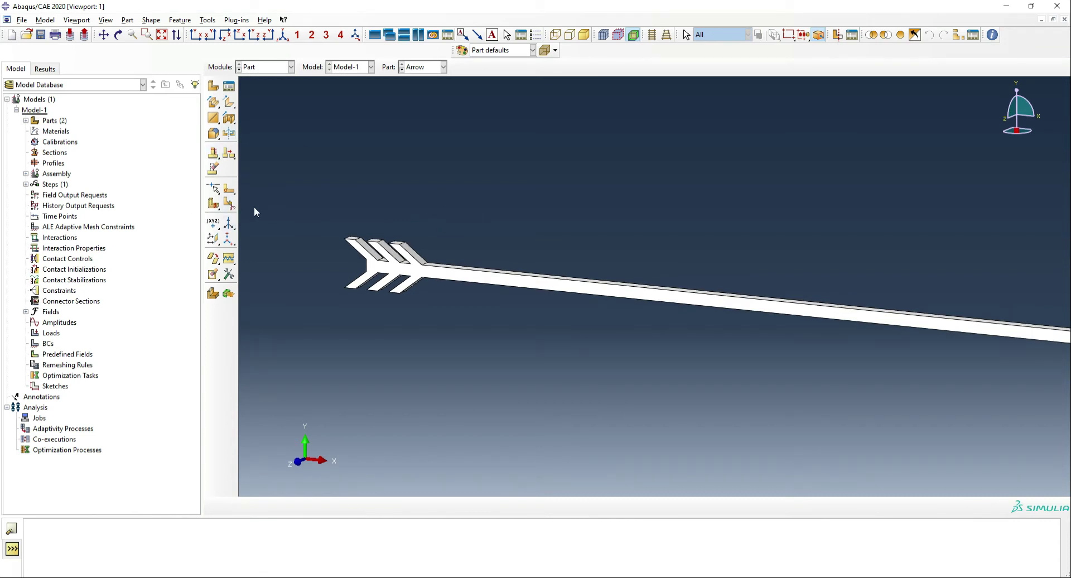
left_click(212, 206)
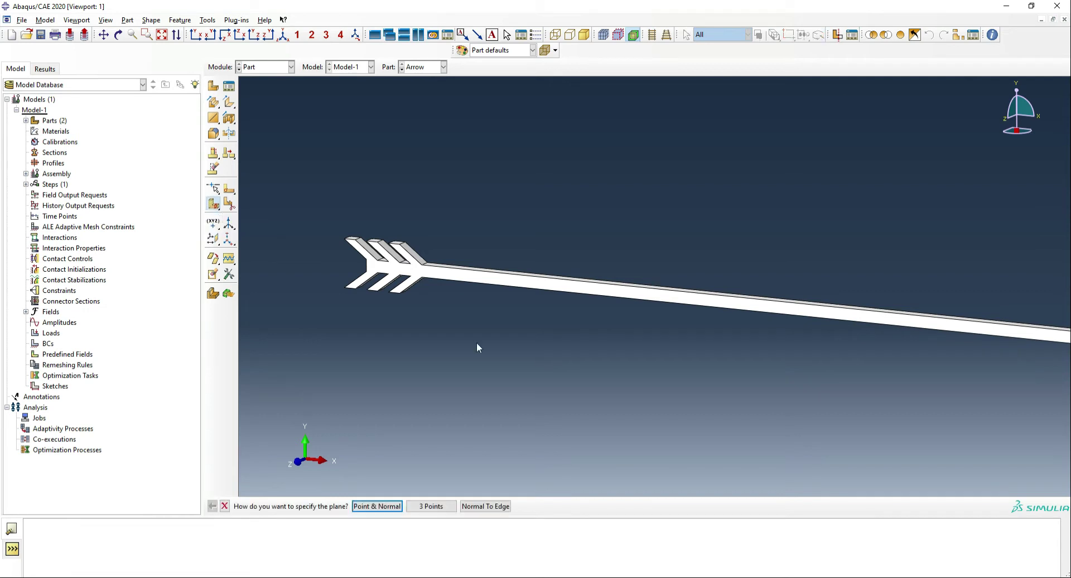
scroll(439, 270, "down", 3)
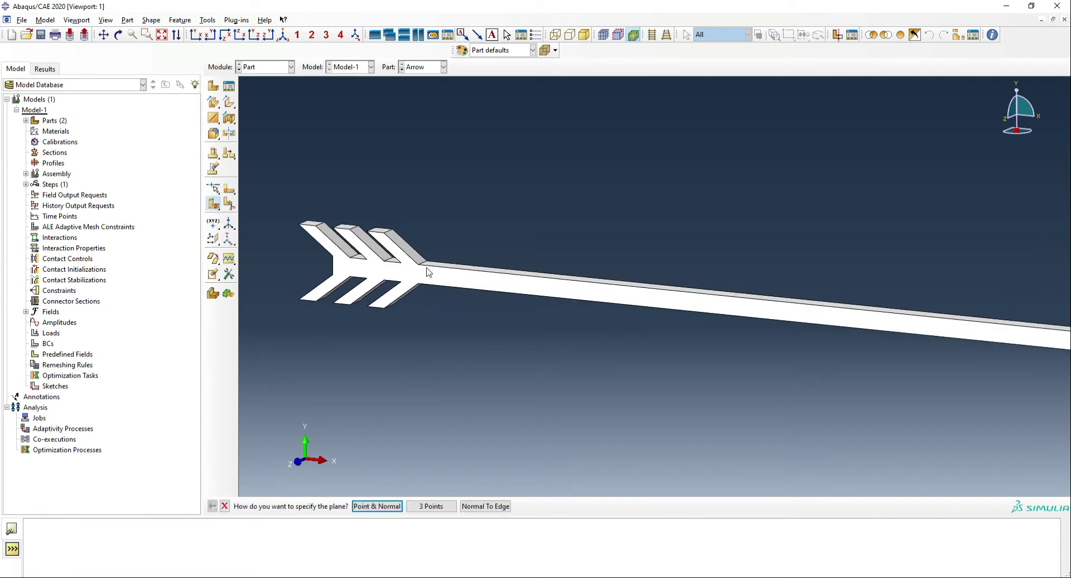
middle_click(421, 270)
left_click(414, 263)
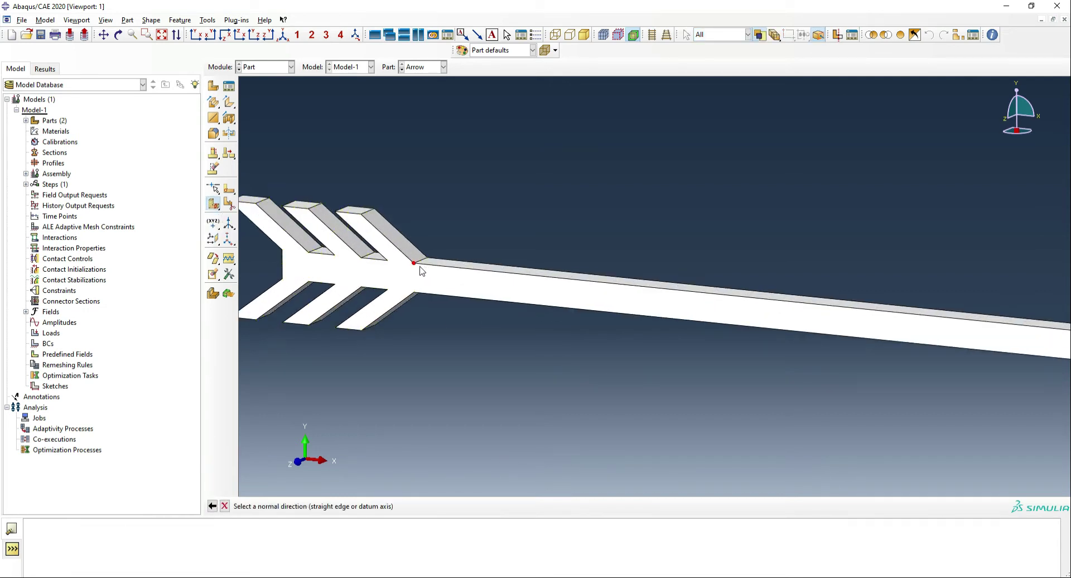
left_click(283, 267)
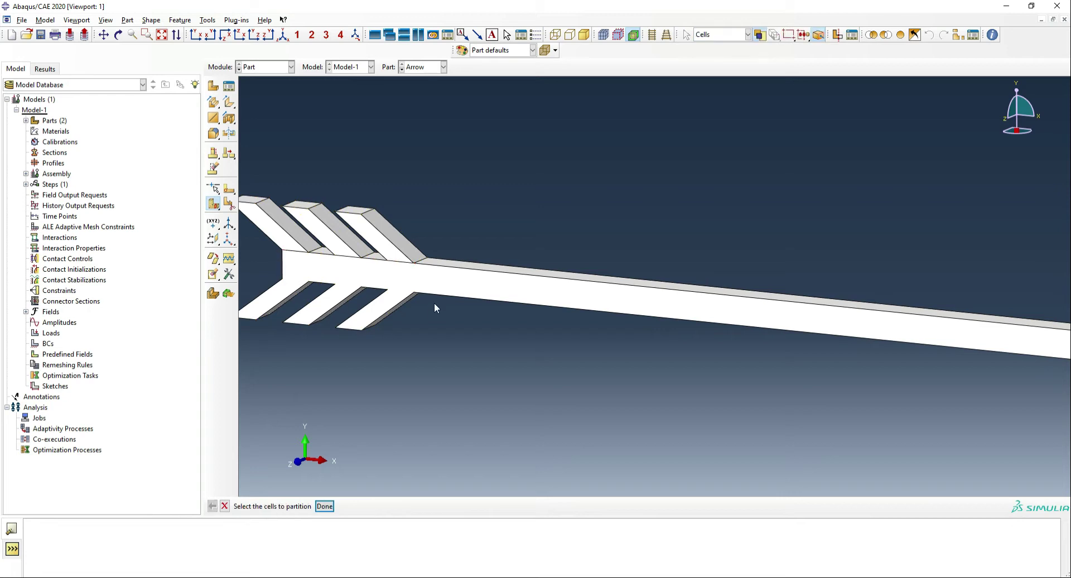
middle_click(402, 298)
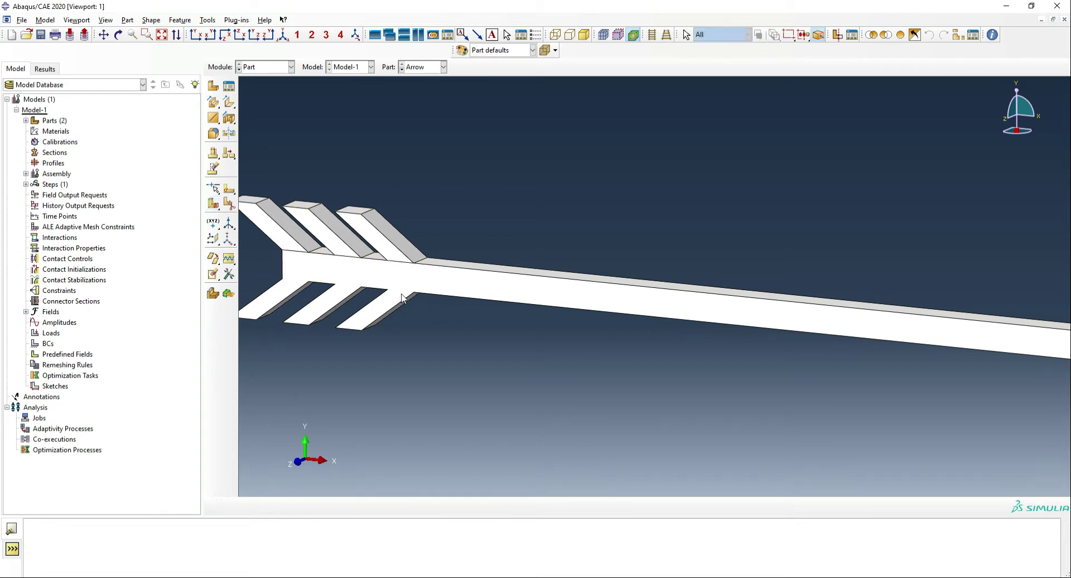
Partition the cell containing the shaft and lower feathers at the front feather's lower shaft corner, with the plane normal to the tail edge
left_click(218, 207)
left_click(221, 210)
left_click(217, 204)
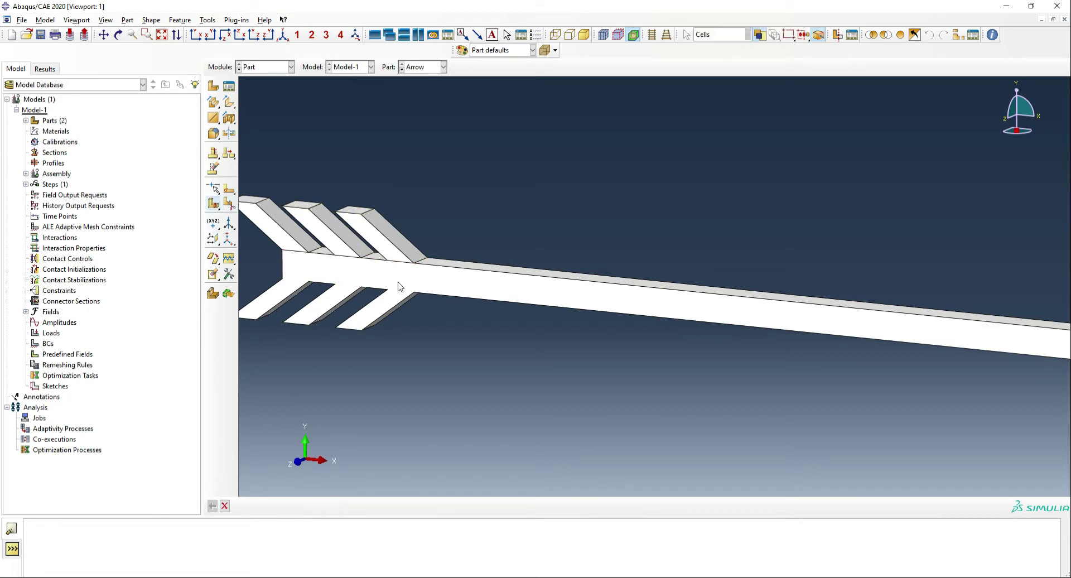
left_click(420, 301)
middle_click(420, 302)
left_click_drag(457, 299, 375, 279, "ctrl+alt")
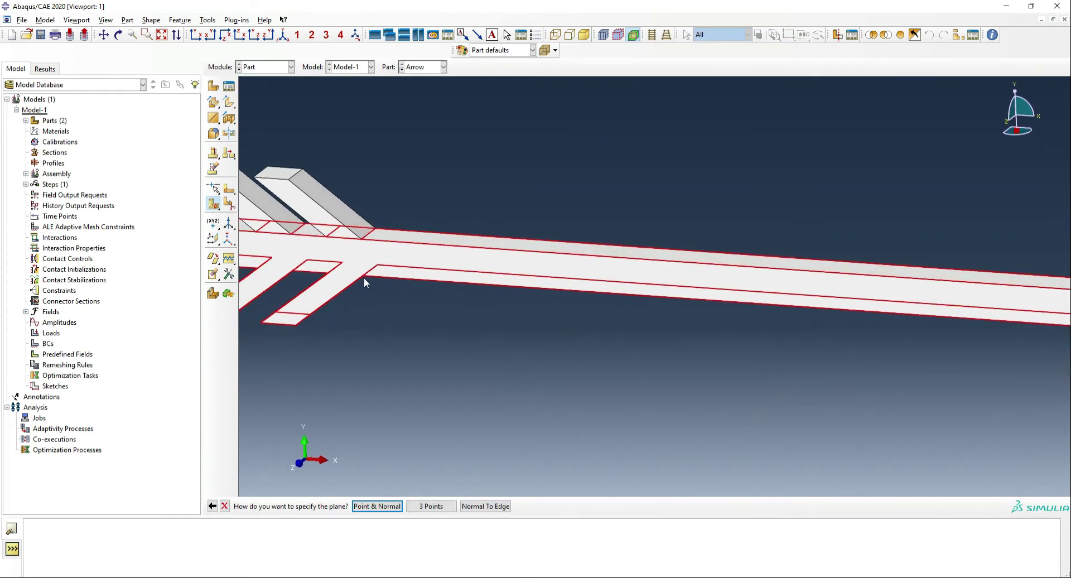
middle_click(363, 274)
left_click(364, 274)
scroll(417, 350, "down", 3)
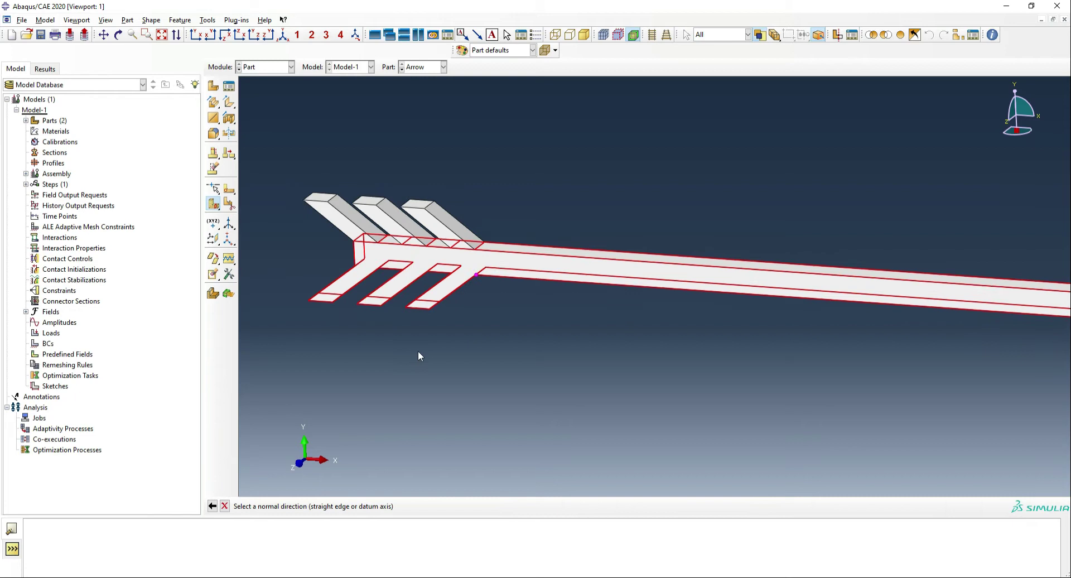
left_click(351, 266)
Partition the central shaft cell at the base of the arrowhead with a plane through the upper corner, normal to the shaft's long edge
scroll(320, 264, "down", 4)
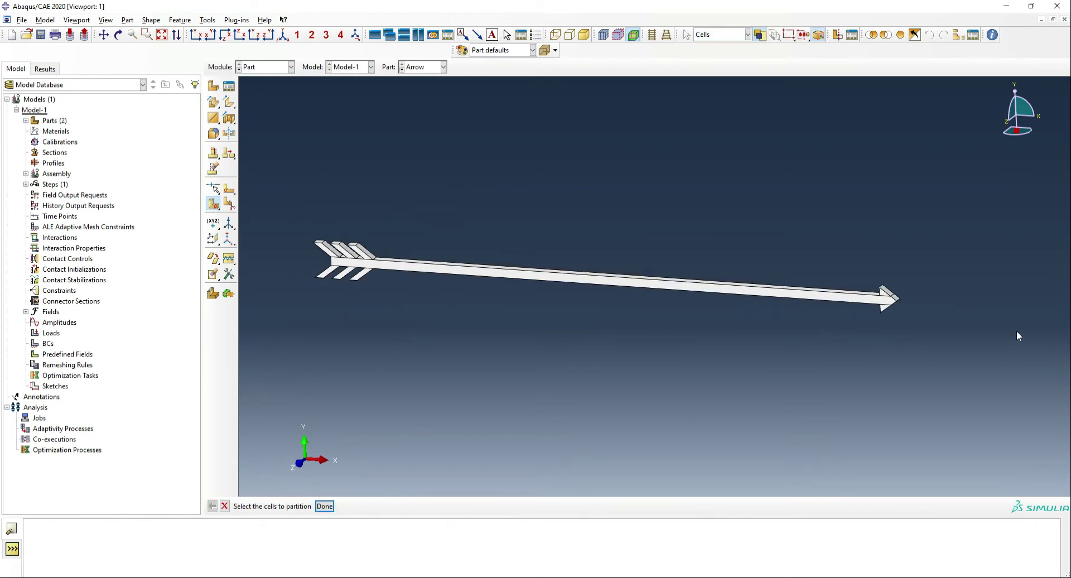
scroll(846, 296, "up", 5)
left_click(727, 256)
middle_click(742, 248)
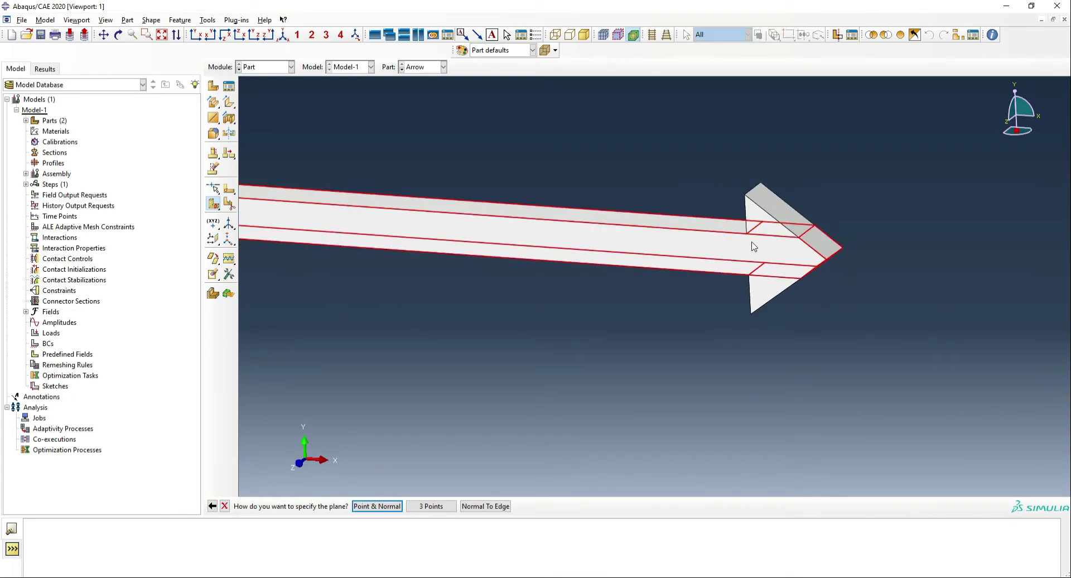
middle_click(751, 243)
left_click(746, 234)
left_click(703, 274)
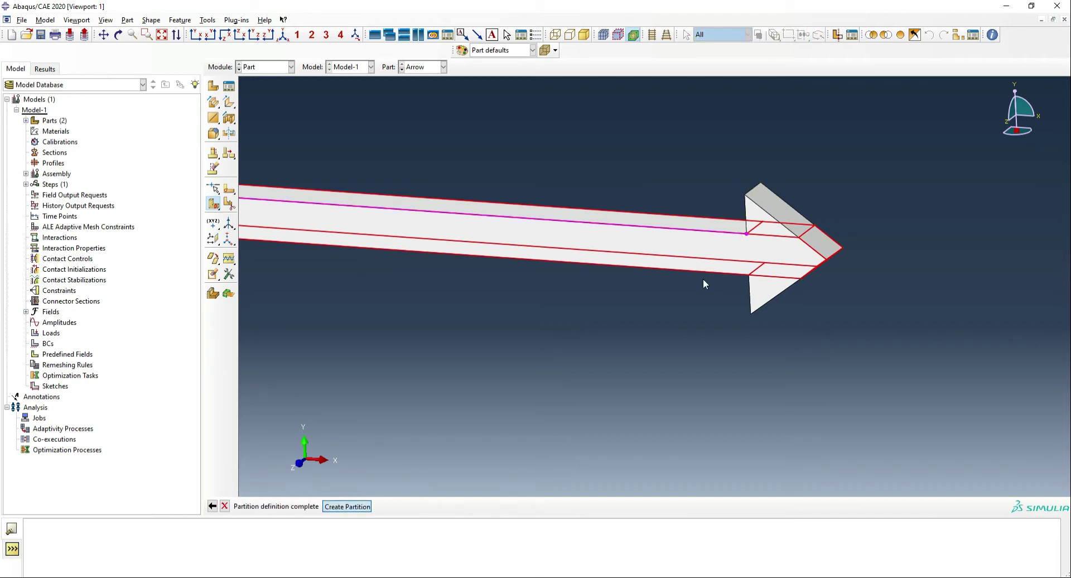
middle_click(703, 279)
scroll(843, 282, "down", 4)
scroll(923, 266, "down", 2)
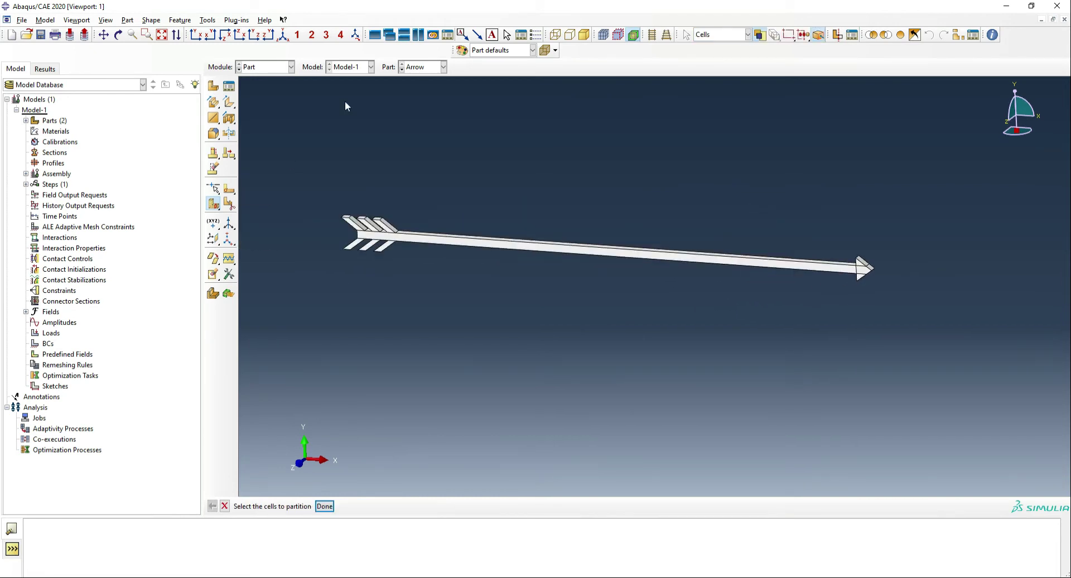
Switch to the Property module and create a material named Heart with a uniform mass density of 1e-10
left_click(280, 68)
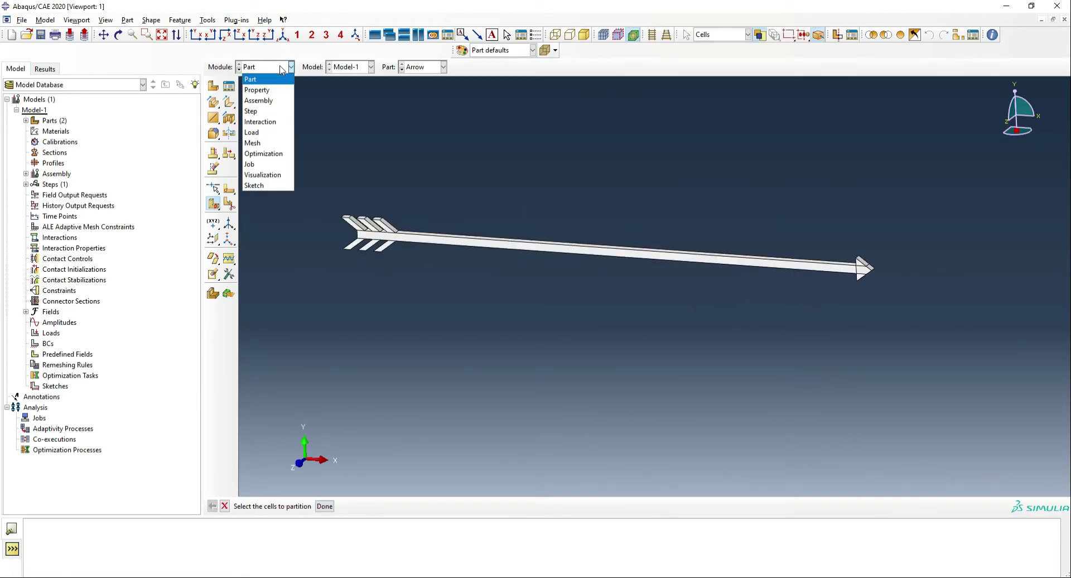
left_click(273, 90)
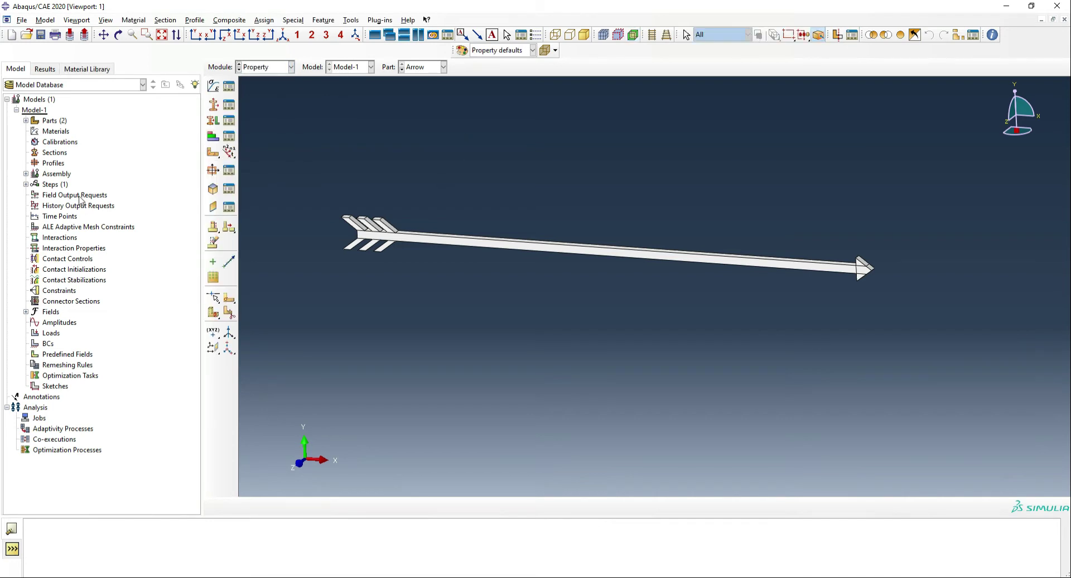
left_click(229, 87)
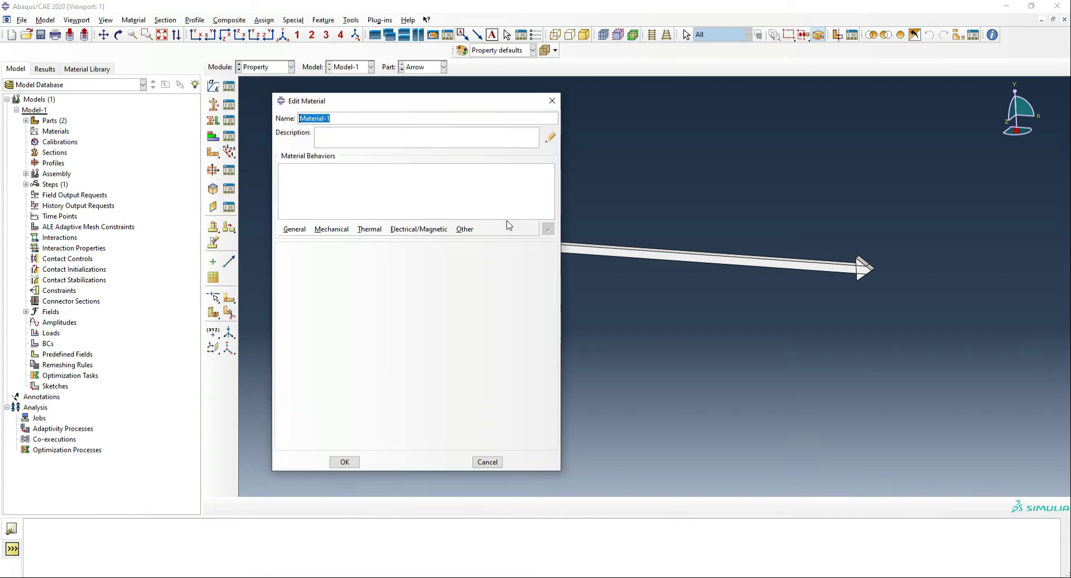
type("Heart")
left_click(294, 229)
left_click(307, 243)
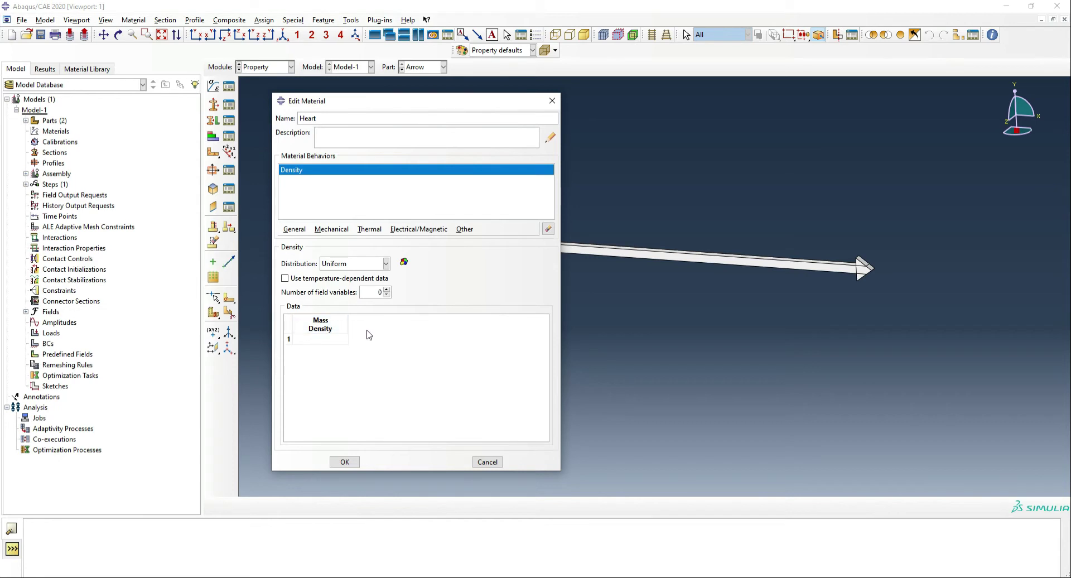
left_click(328, 338)
type("1e-10")
Add isotropic elasticity to the Heart material with Young's modulus 10 and Poisson's ratio .3
left_click(332, 229)
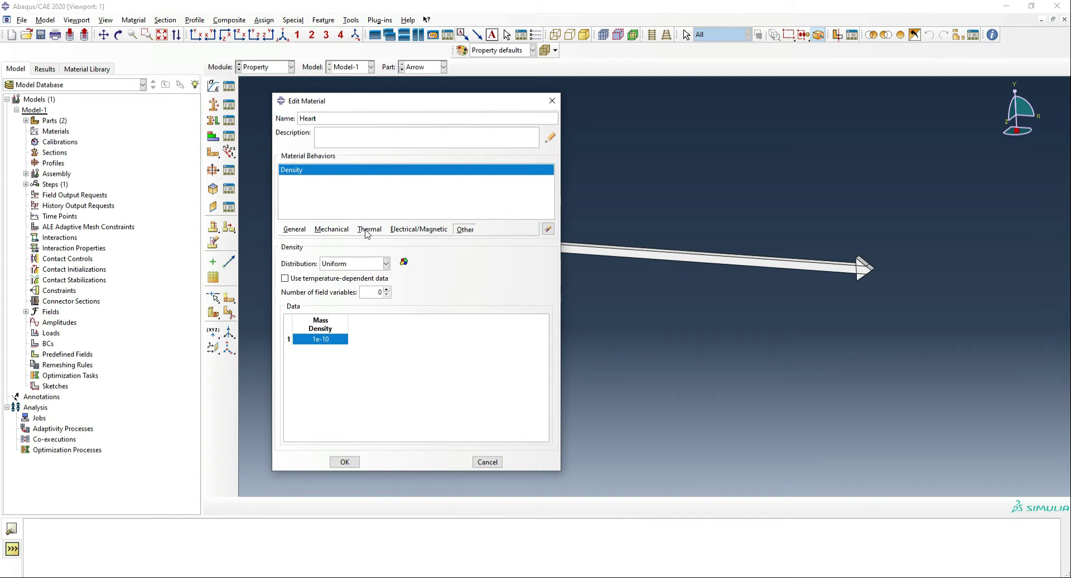
left_click(341, 231)
mouse_move(337, 241)
left_click(470, 241)
left_click(333, 381)
type("10")
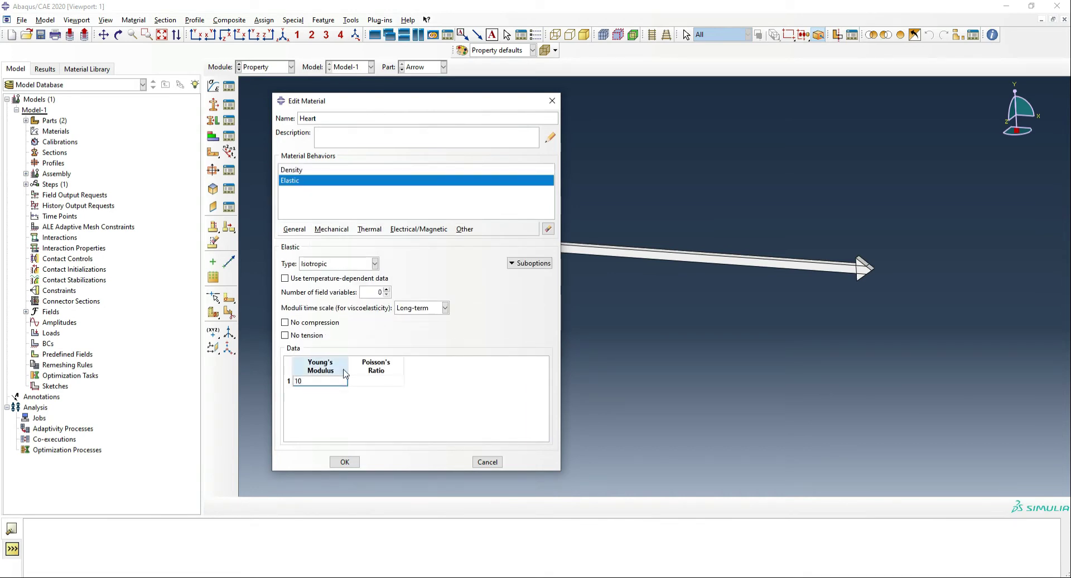
key("Tab")
type(".3")
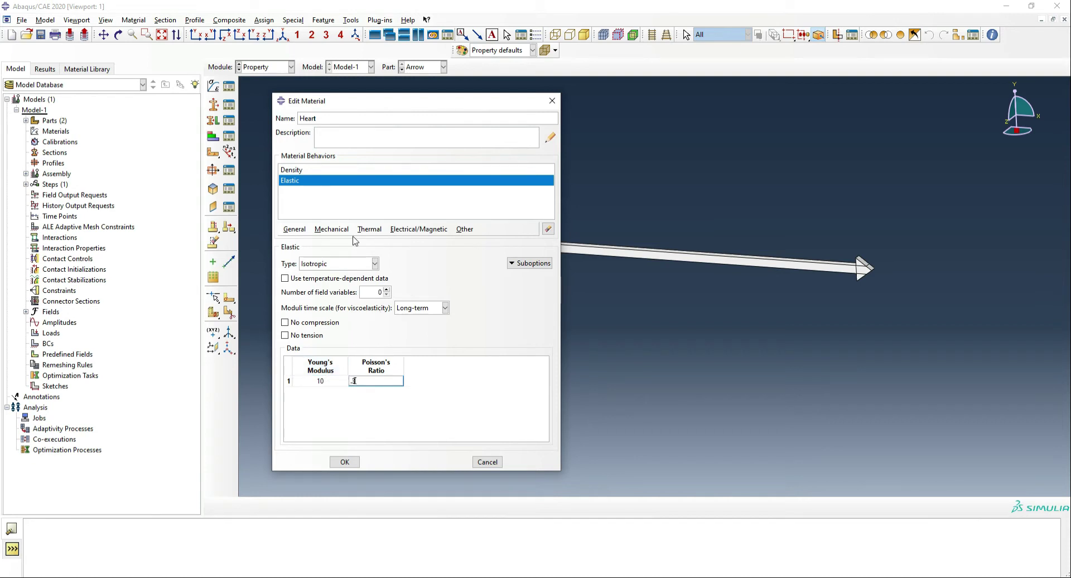
Add isotropic plasticity to the Heart material with yield stress 1 at plastic strain 0 and 1.5 at .01
left_click(334, 229)
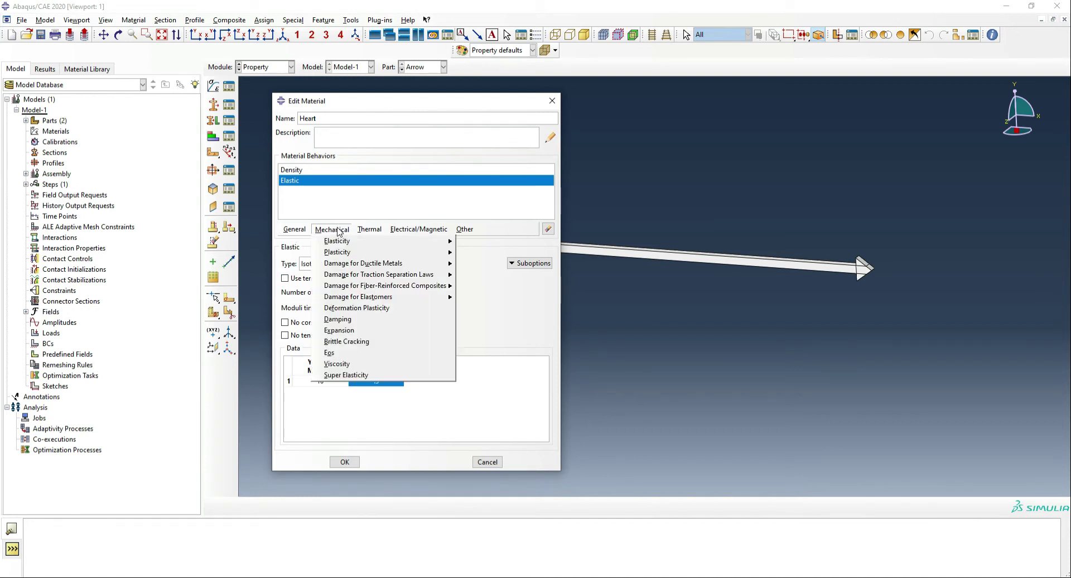
mouse_move(391, 251)
left_click(475, 252)
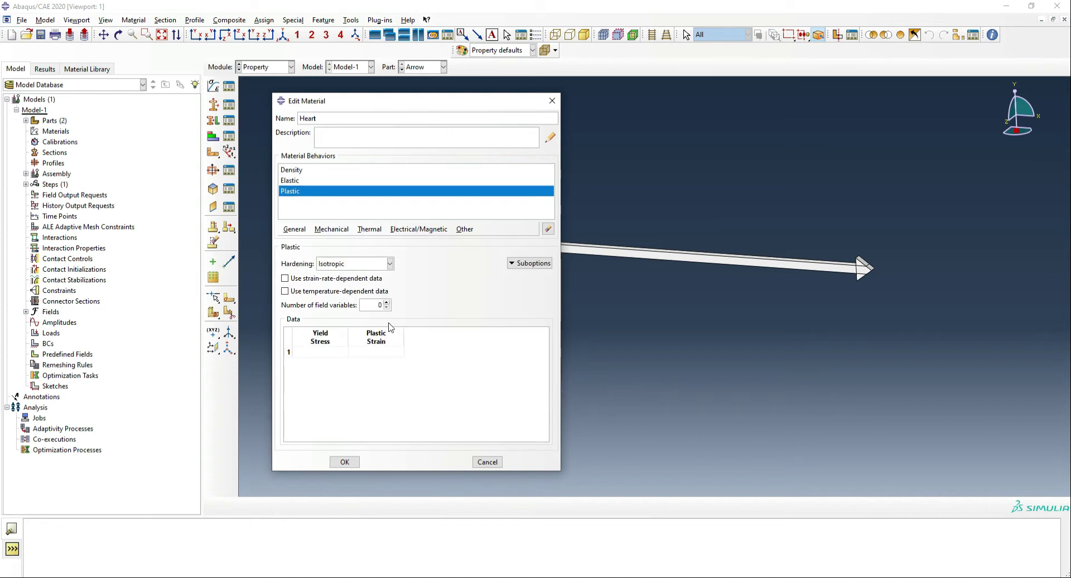
left_click(328, 352)
key("Tab")
key("Tab")
key("Tab")
type(".01")
key("Tab")
Extend the plastic data with yield stress 2 at strain .05 and 2.5 at .1, and delete the empty fifth row
type("2")
key("Tab")
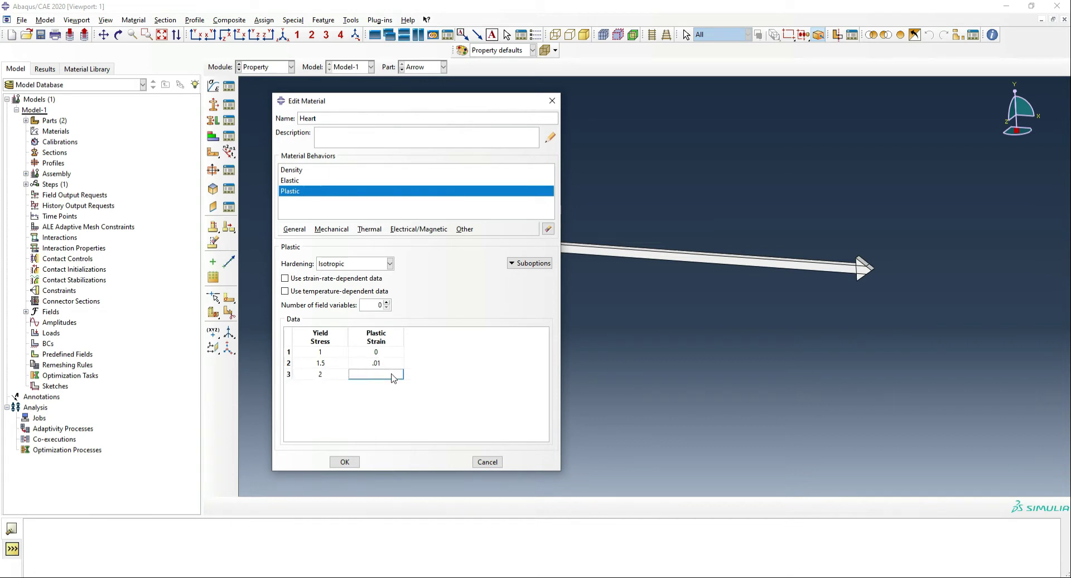
key("Tab")
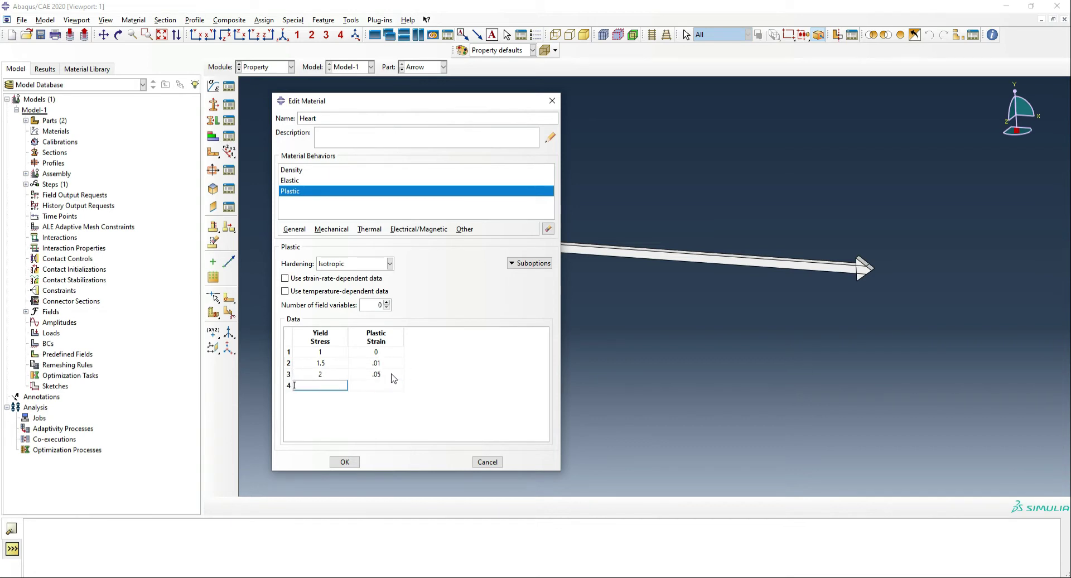
key("Tab")
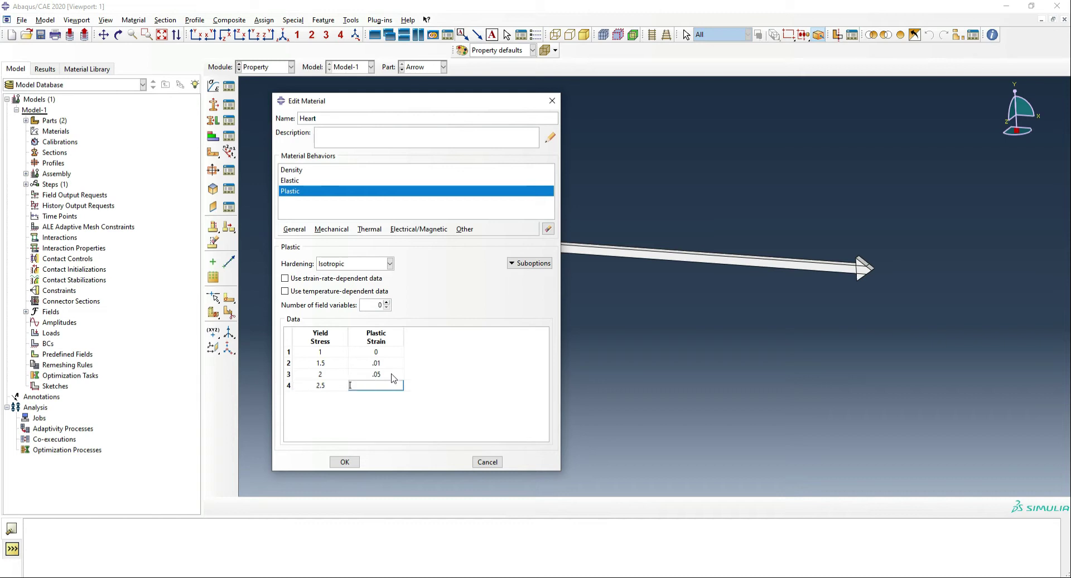
type(".1")
key("Tab")
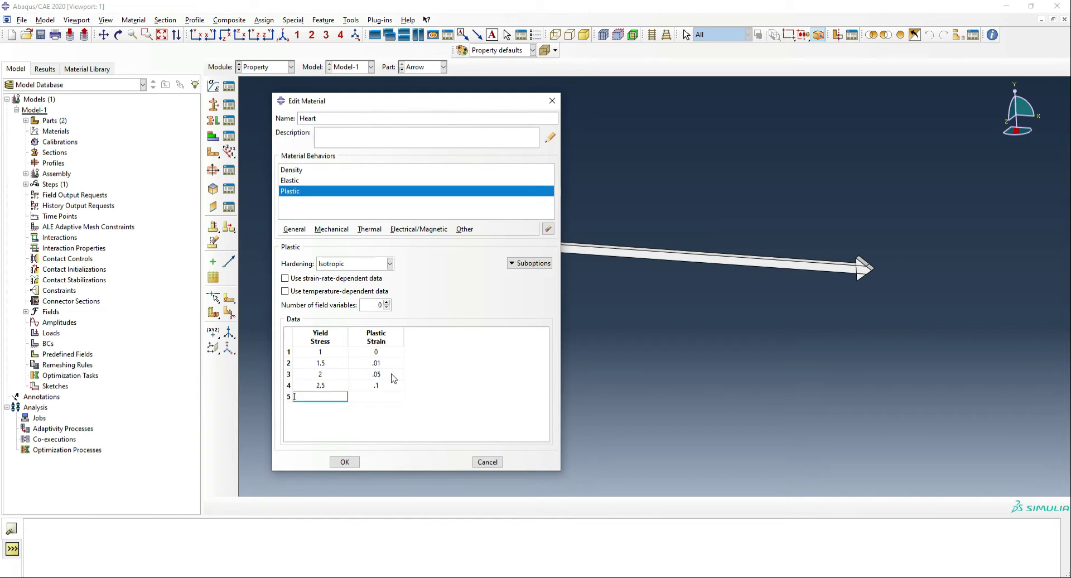
left_click(364, 399)
right_click(364, 399)
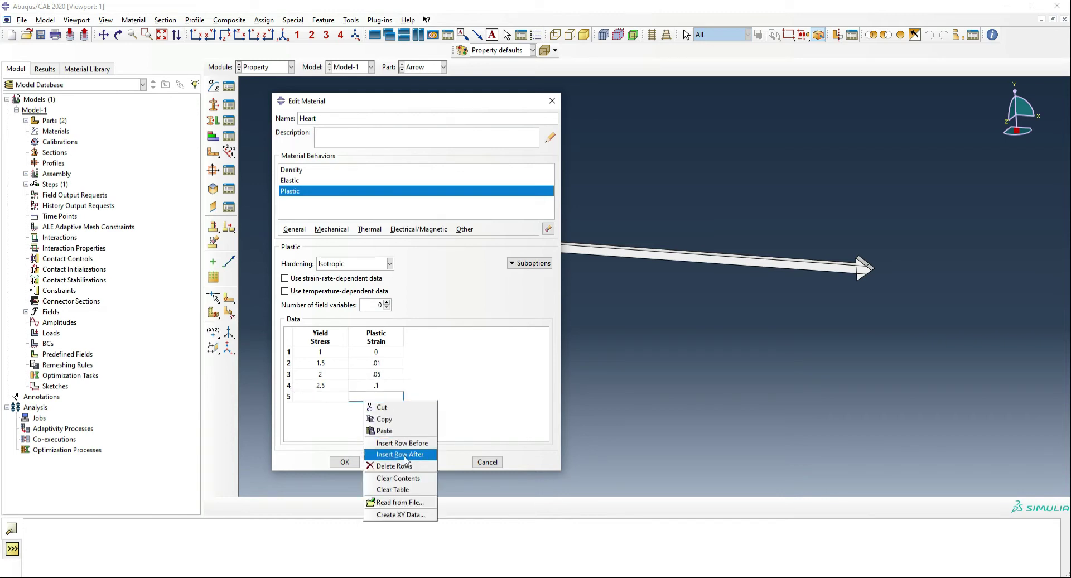
left_click(406, 467)
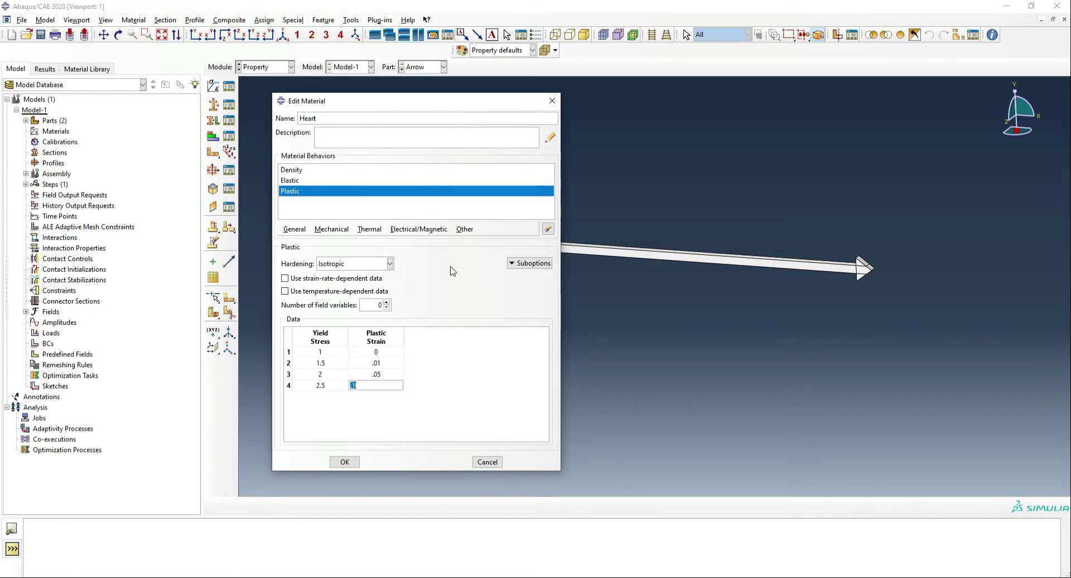
Add ductile damage to the Heart material with fracture strain 1e-5, stress triaxiality 0 and strain rate 0
left_click(331, 229)
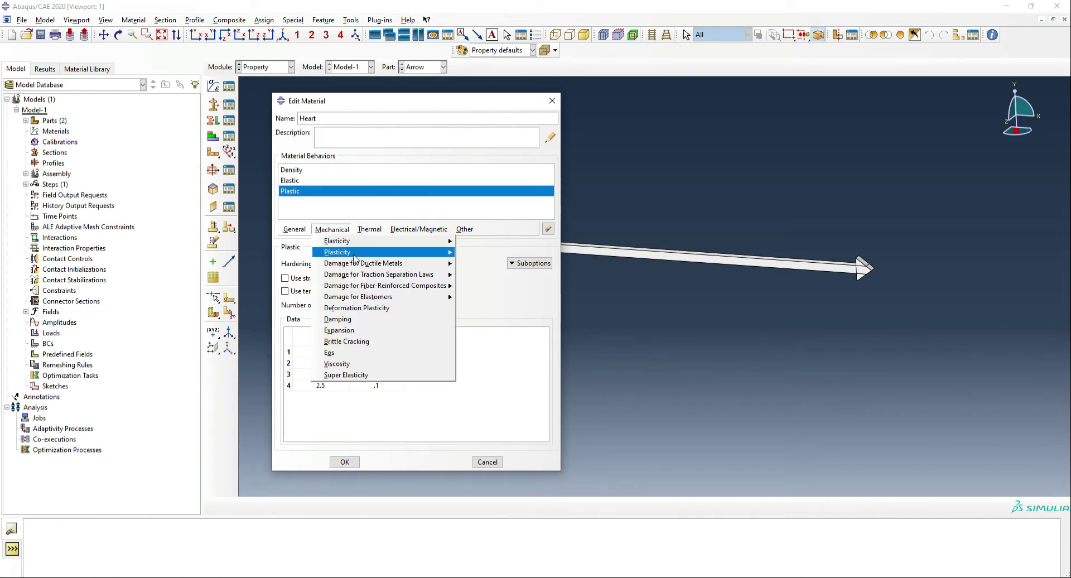
mouse_move(427, 268)
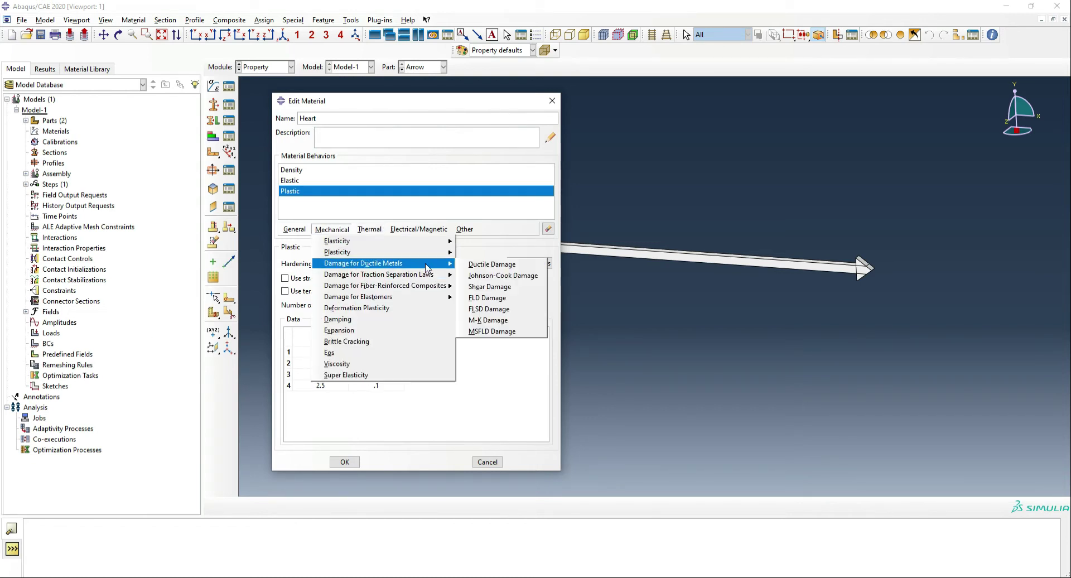
left_click(474, 266)
left_click(329, 316)
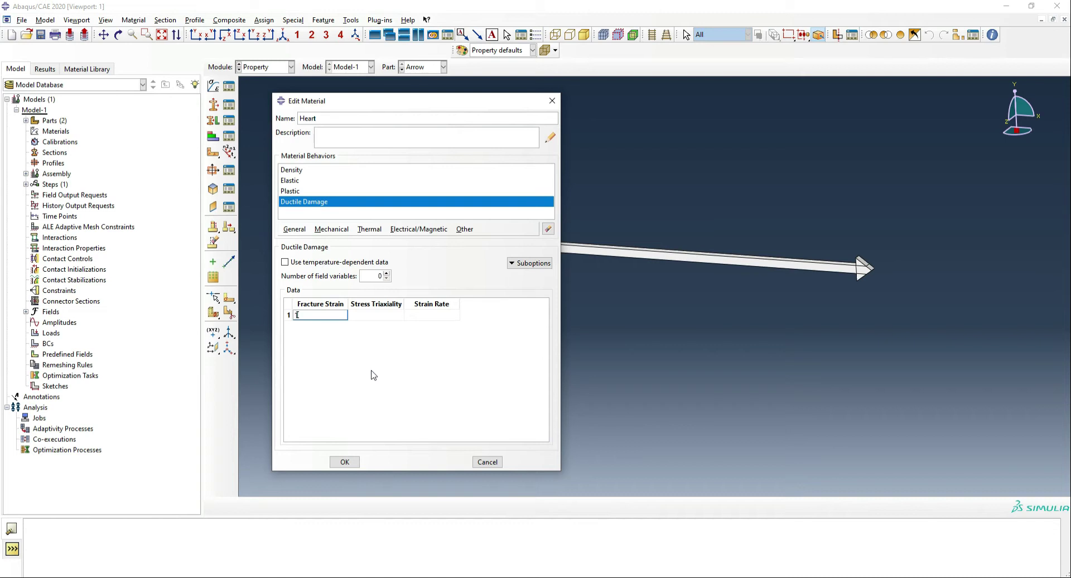
type("1e-5")
left_click(394, 315)
type("0")
left_click(449, 316)
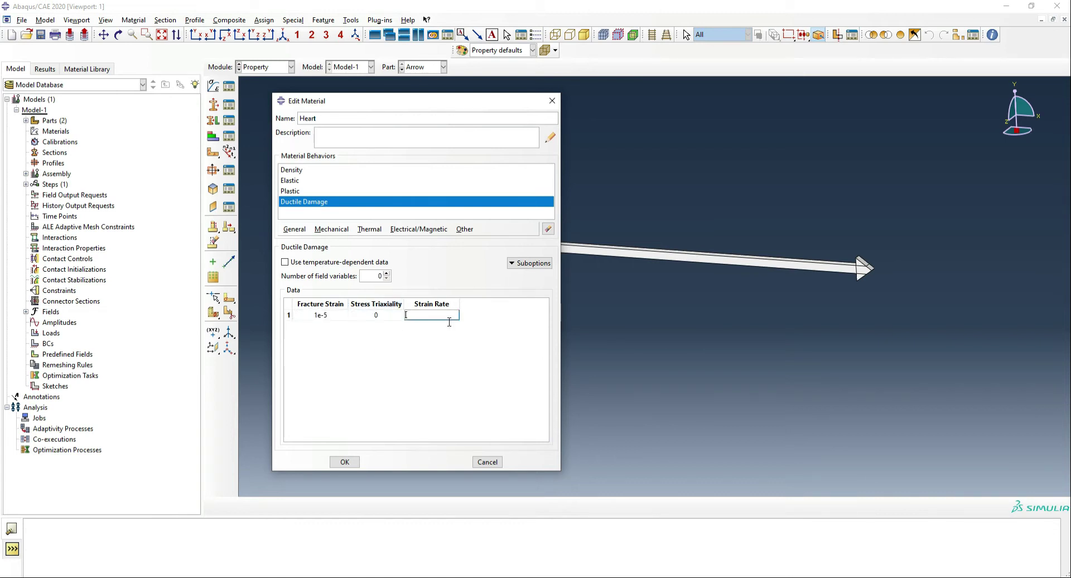
type("0")
key("Return")
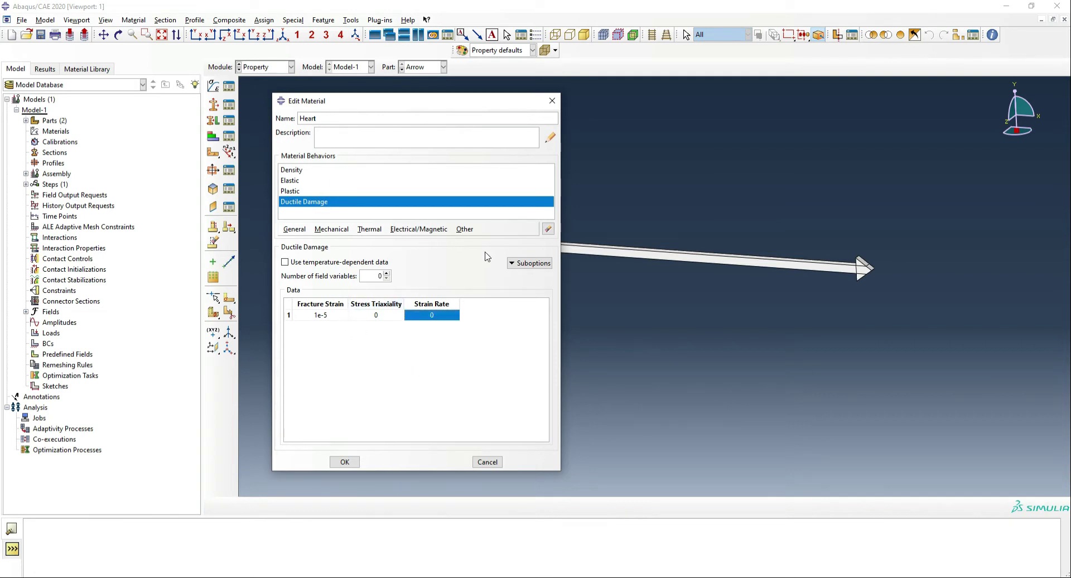
Add displacement-type damage evolution with linear softening and maximum degradation to the ductile damage, and save the Heart material
left_click(529, 263)
left_click(537, 277)
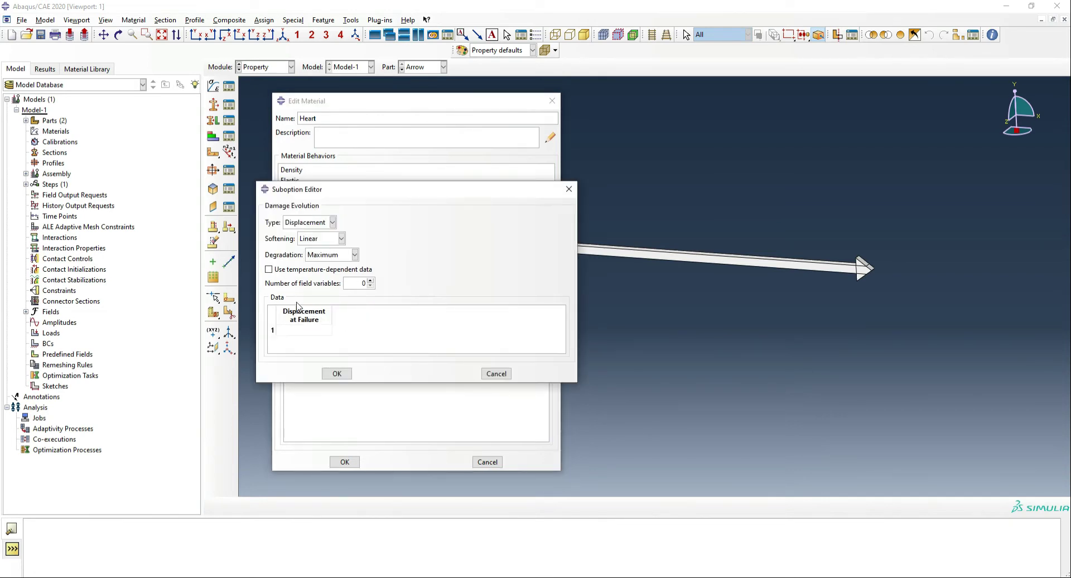
left_click(288, 332)
left_click(336, 374)
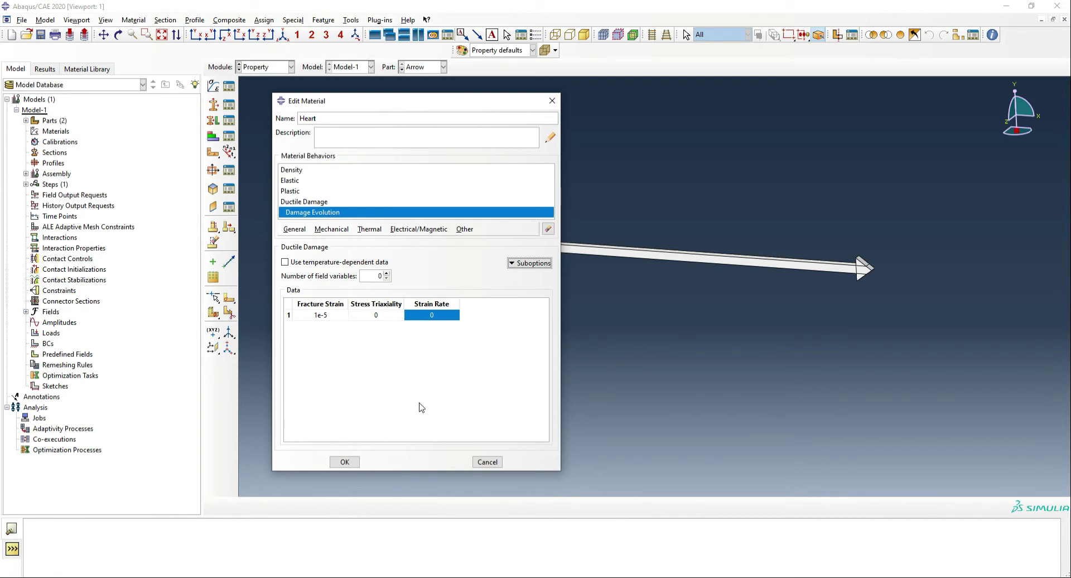
left_click(345, 463)
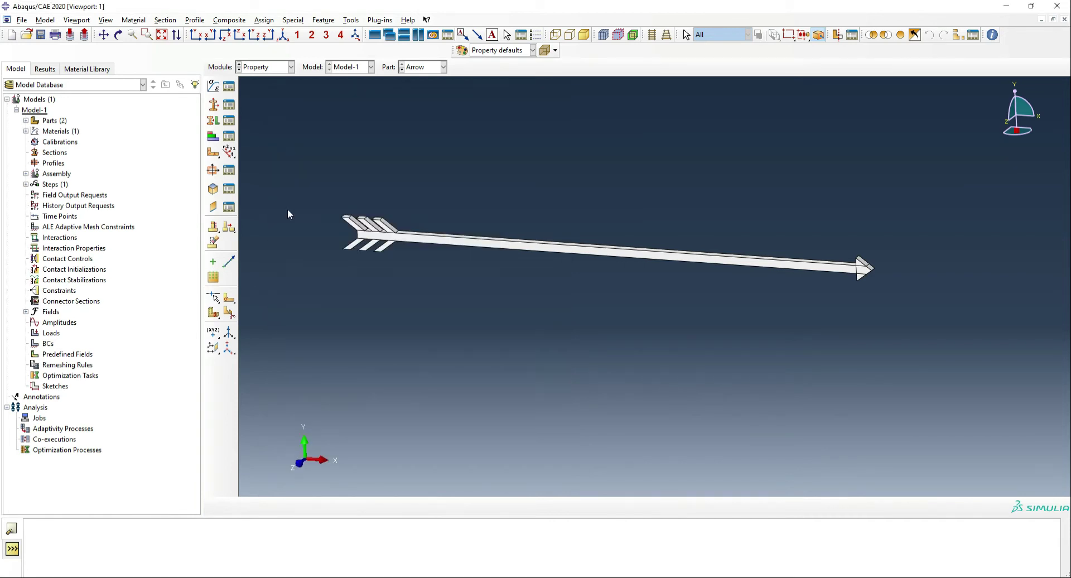
Create a material named Steel with a uniform mass density of 8.5e-9
double_click(56, 133)
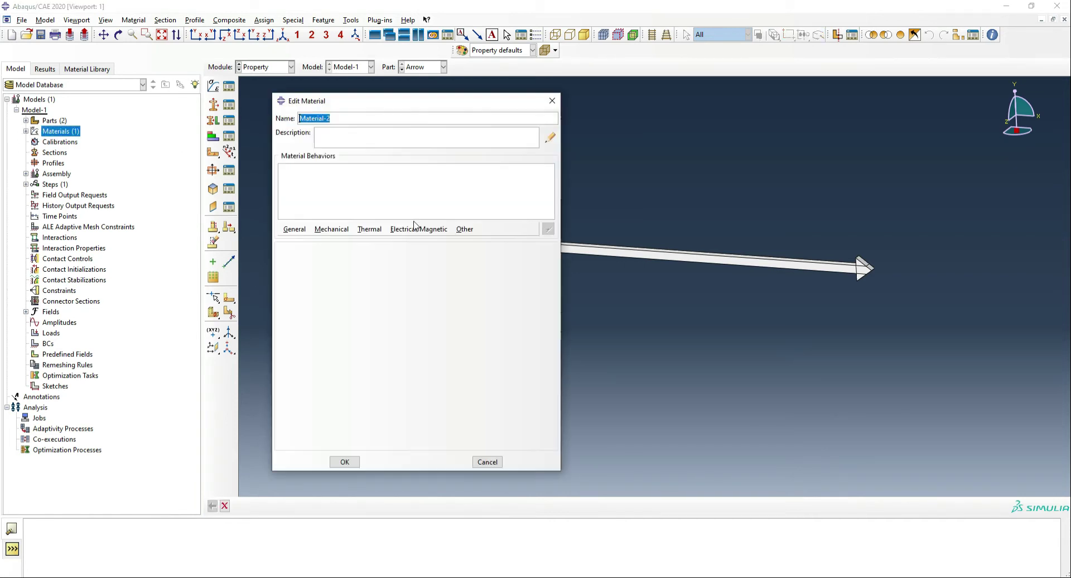
type("Steel")
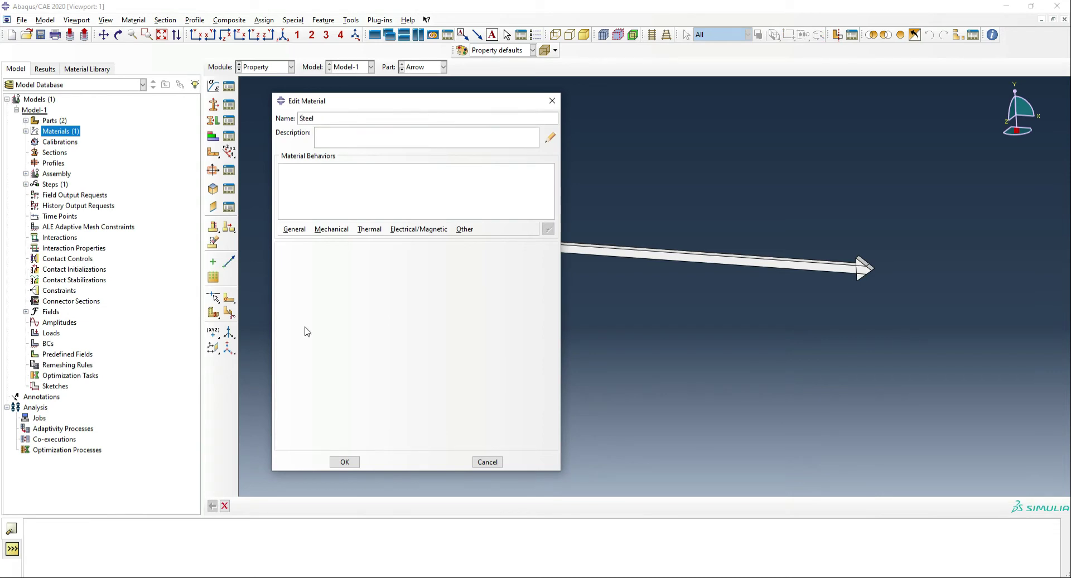
left_click(294, 229)
left_click(295, 241)
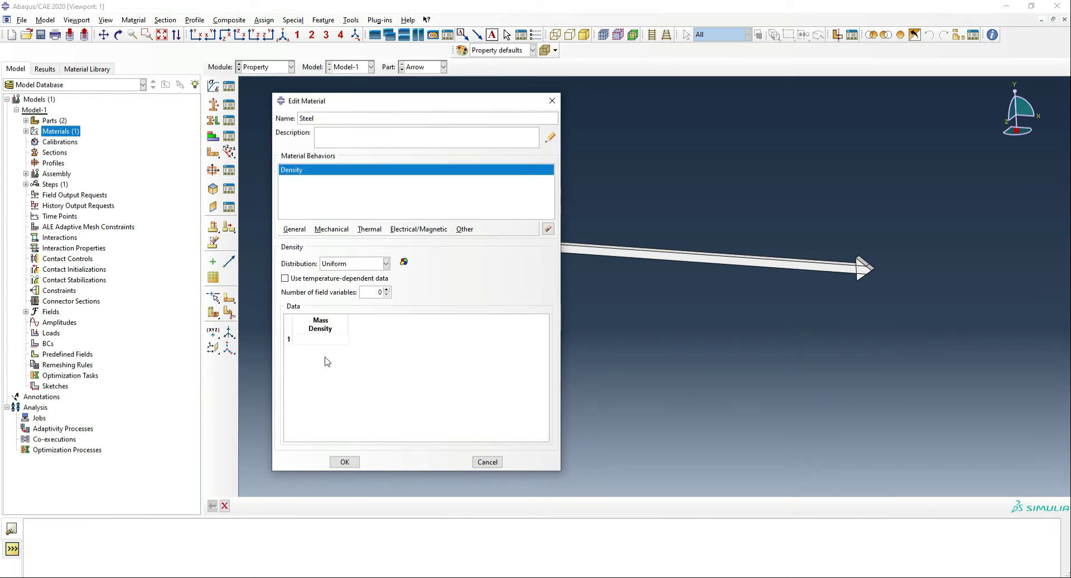
left_click(321, 338)
type("8.5e-9")
Add isotropic elasticity to the Steel material with Young's modulus 200000 and Poisson's ratio .3, and save it
left_click(333, 228)
mouse_move(454, 235)
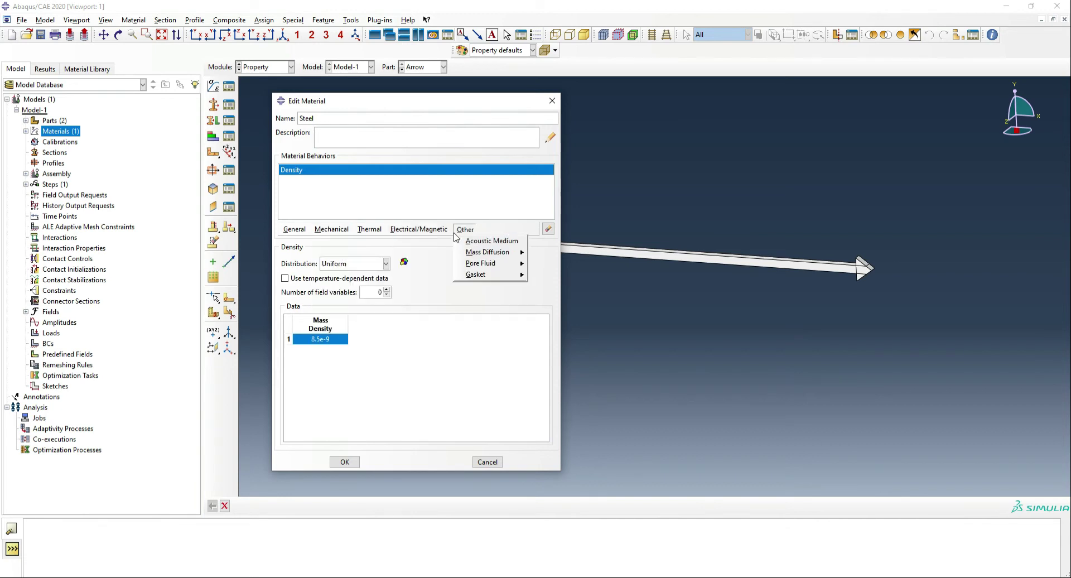
mouse_move(333, 229)
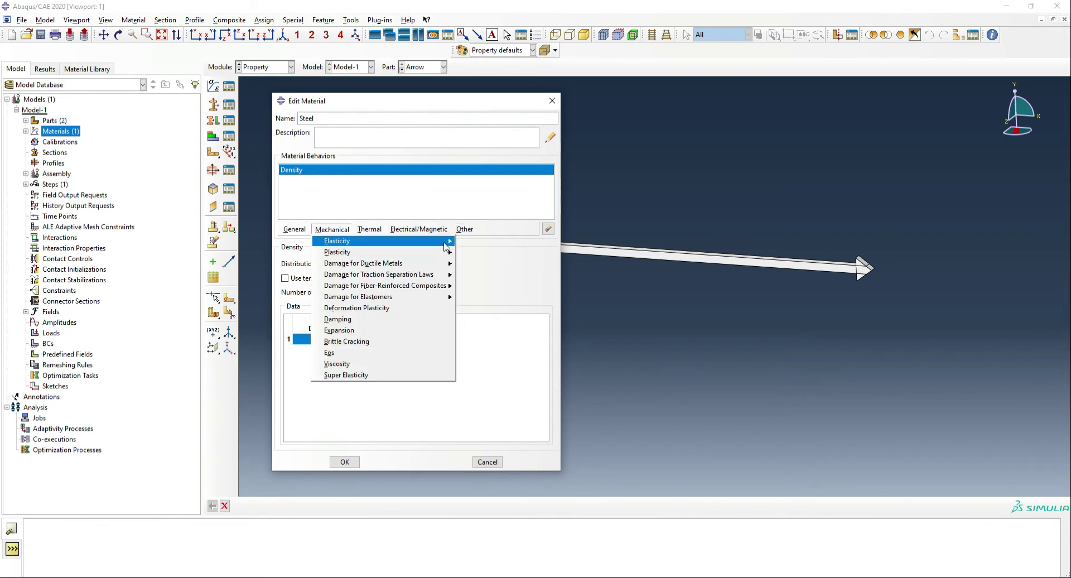
left_click(475, 241)
left_click(317, 381)
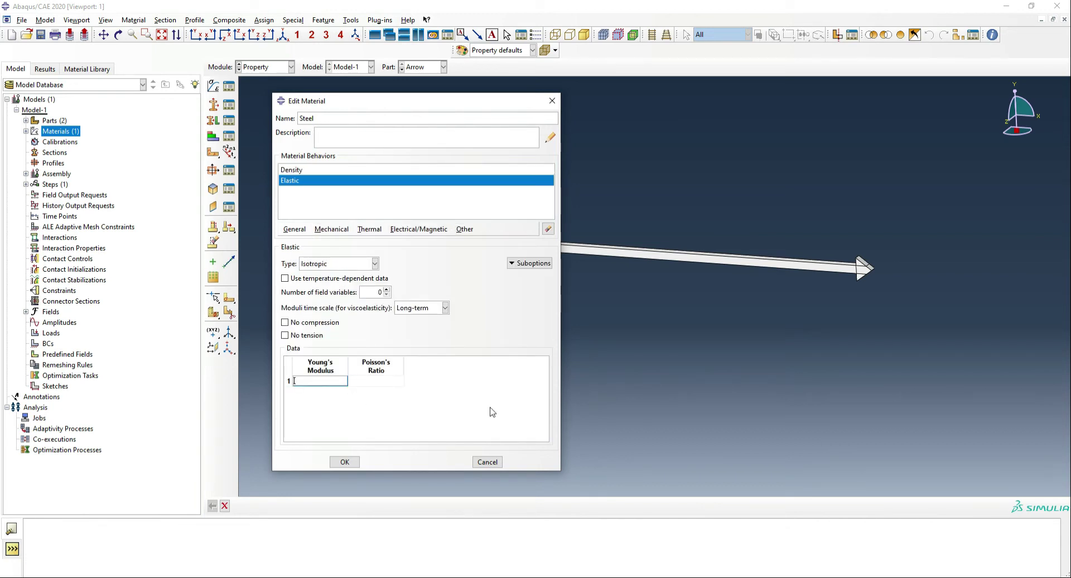
type("2000")
key("BackSpace")
key("BackSpace")
key("BackSpace")
type("000")
left_click(397, 384)
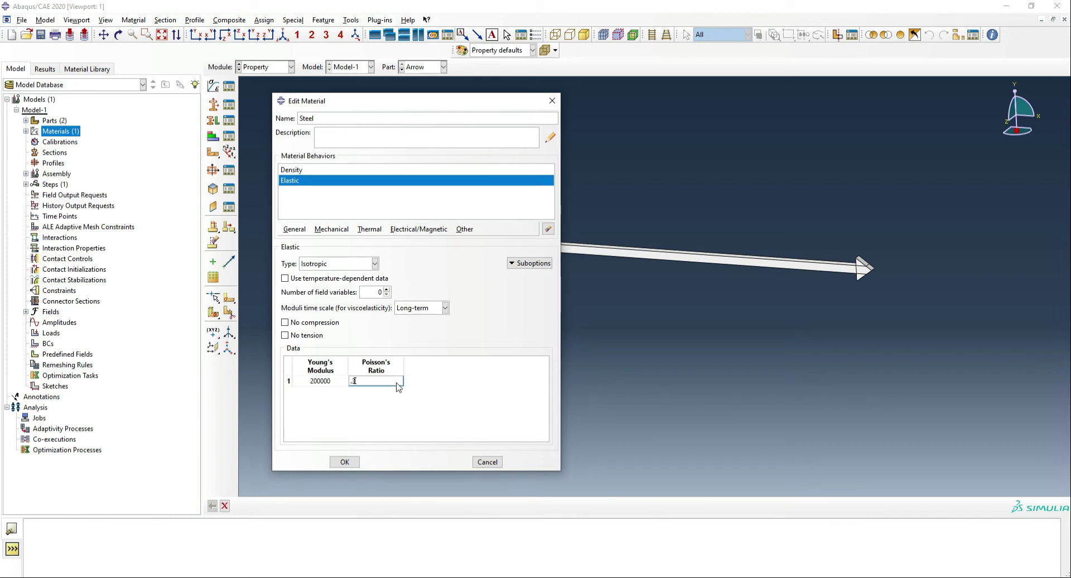
left_click(345, 462)
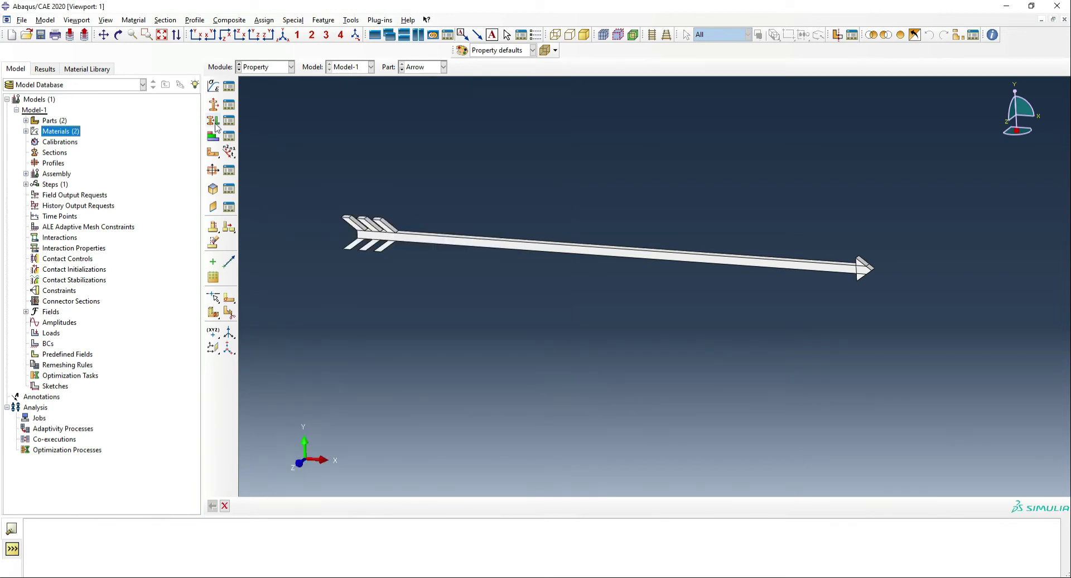
Create a material named Wood with a uniform mass density of 1e-10
left_click(213, 85)
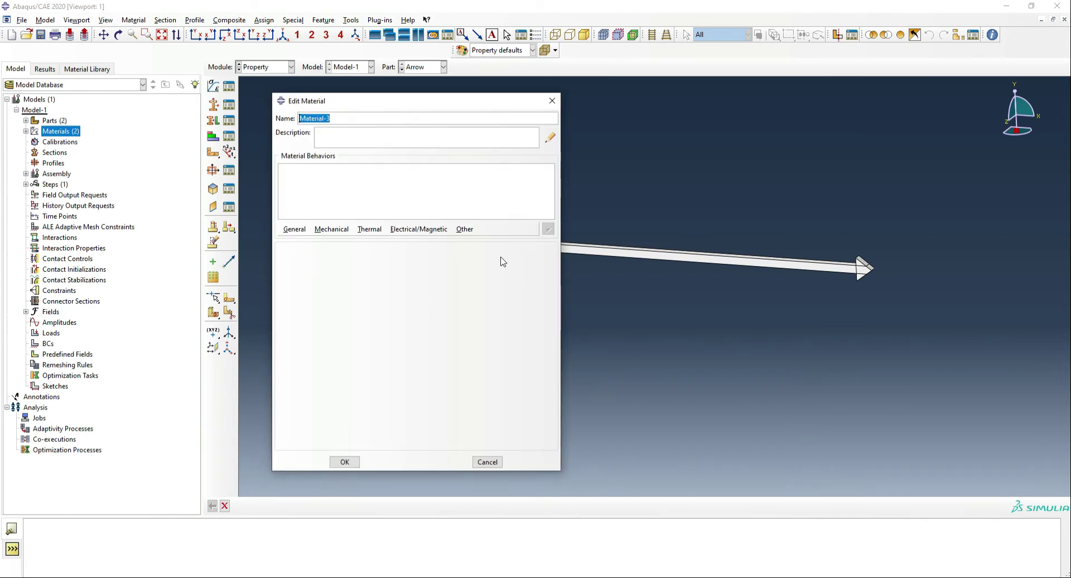
type("Wood")
left_click(294, 229)
left_click(301, 242)
left_click(323, 340)
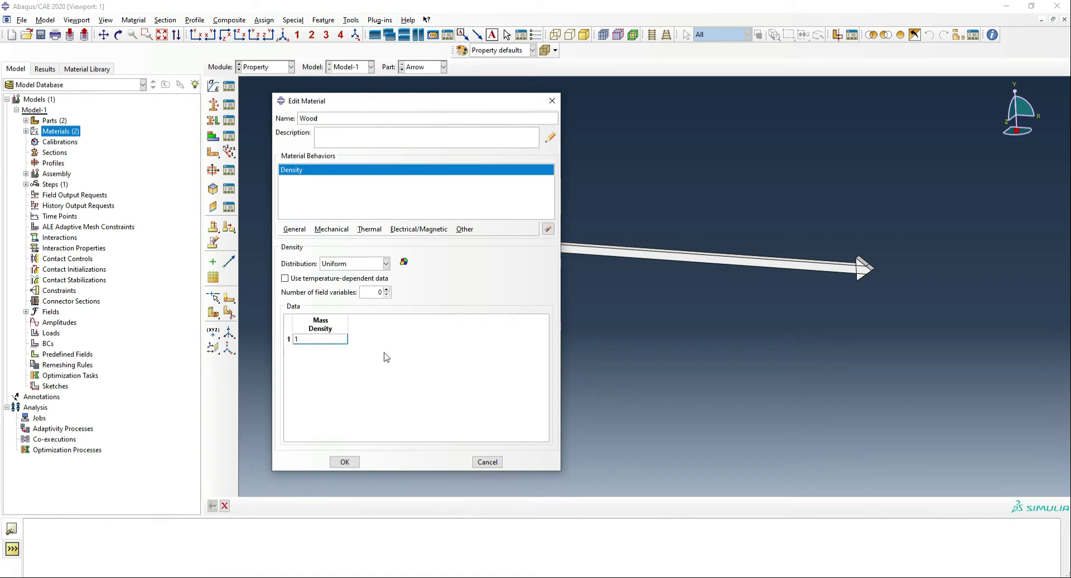
type("1e-10")
Add isotropic elasticity to the Wood material with Young's modulus 10000 and a Poisson's ratio, and save it
left_click(332, 229)
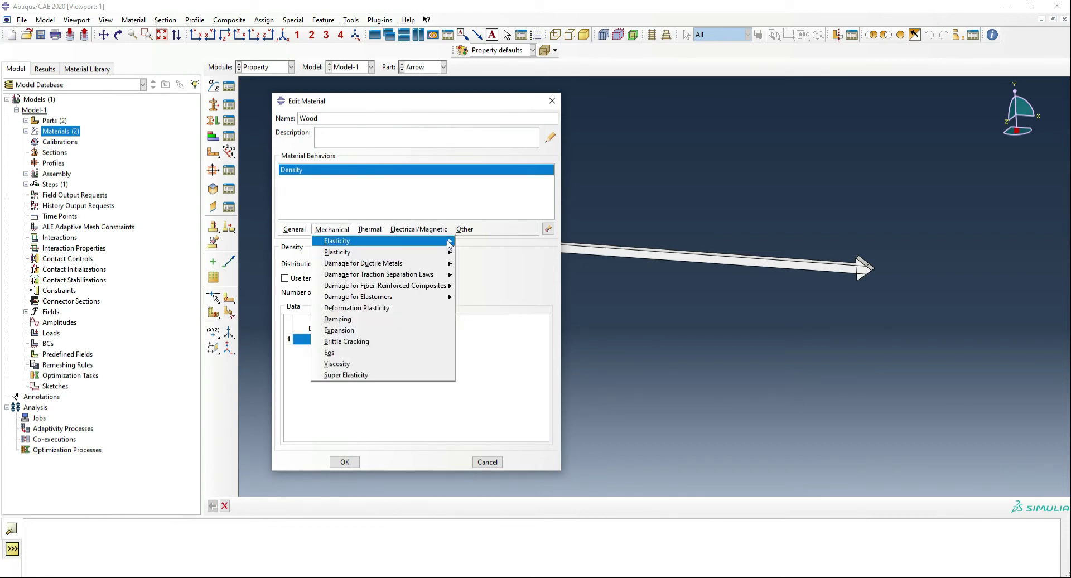
mouse_move(390, 241)
left_click(471, 241)
left_click(332, 381)
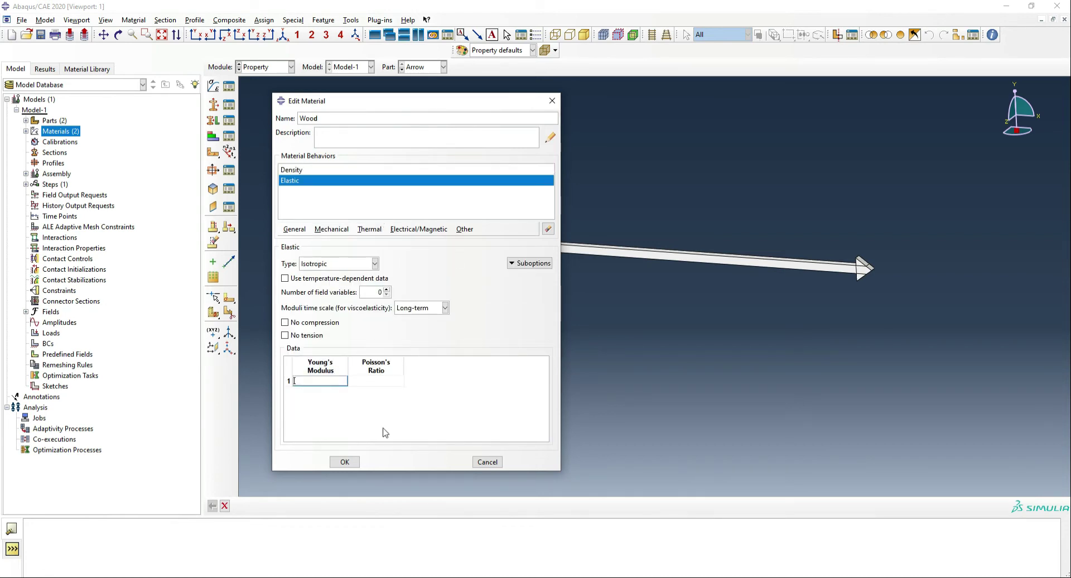
type("10000")
key("Tab")
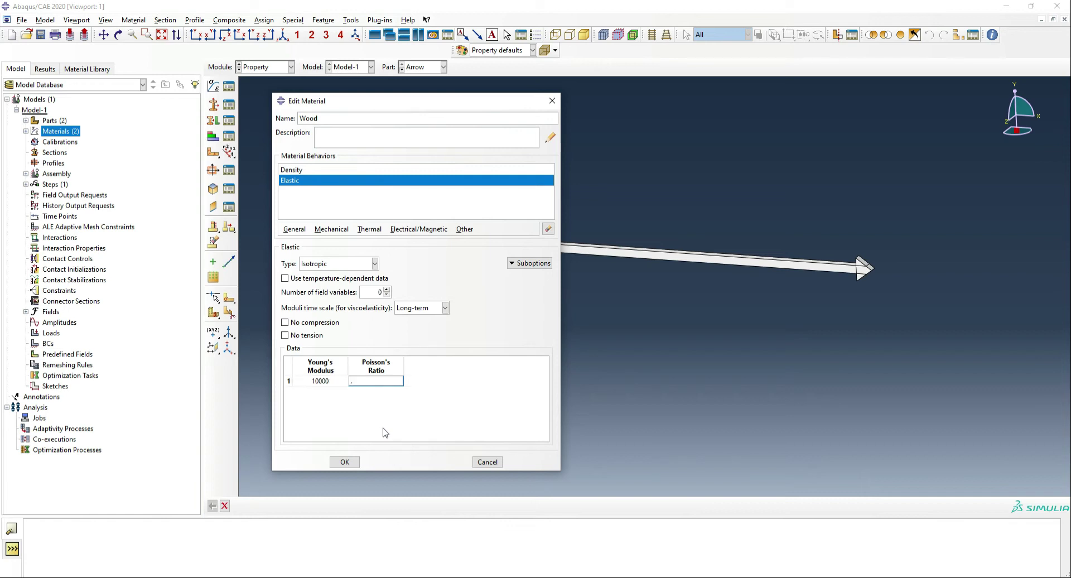
left_click(349, 463)
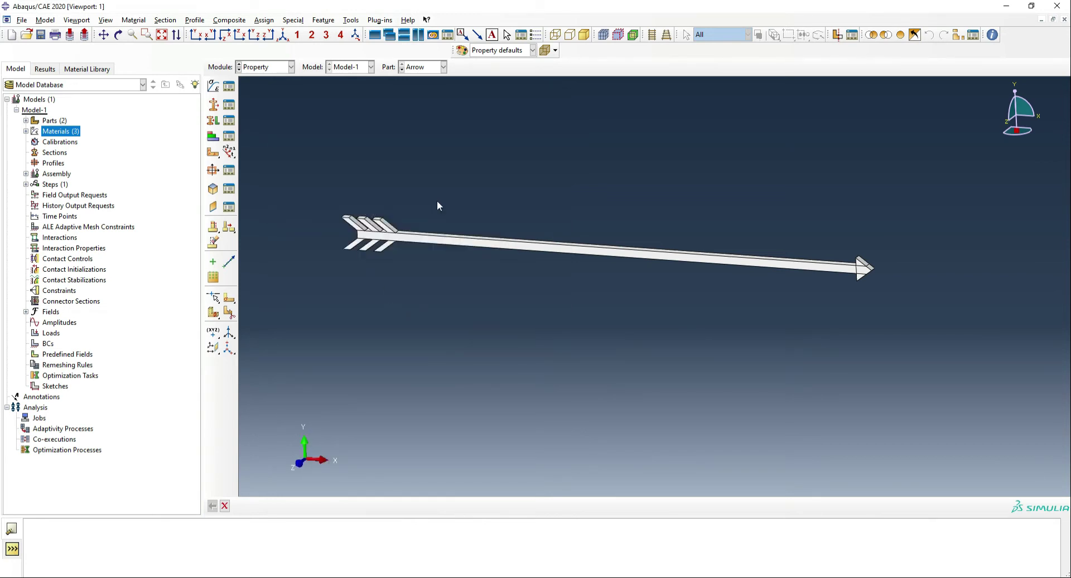
Create a homogeneous shell section named Heart with shell thickness 2 and the Heart material
double_click(55, 154)
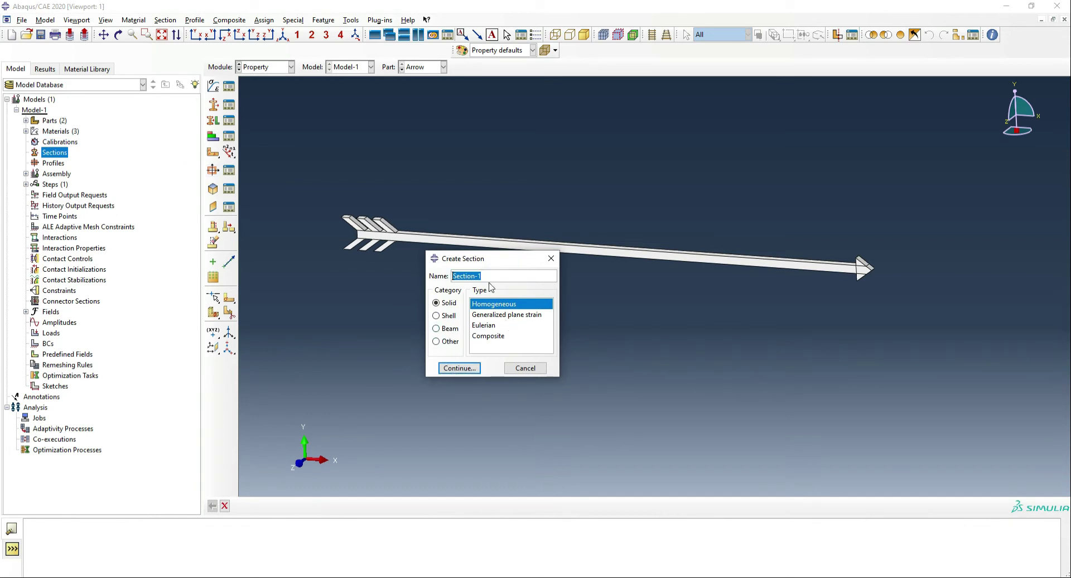
type("Heart")
left_click(447, 316)
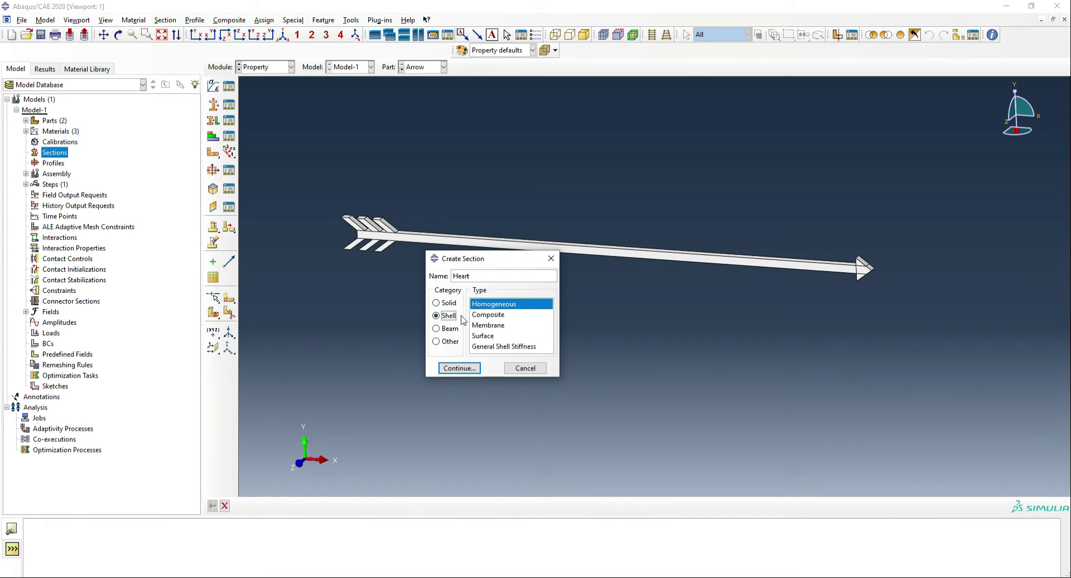
left_click(459, 368)
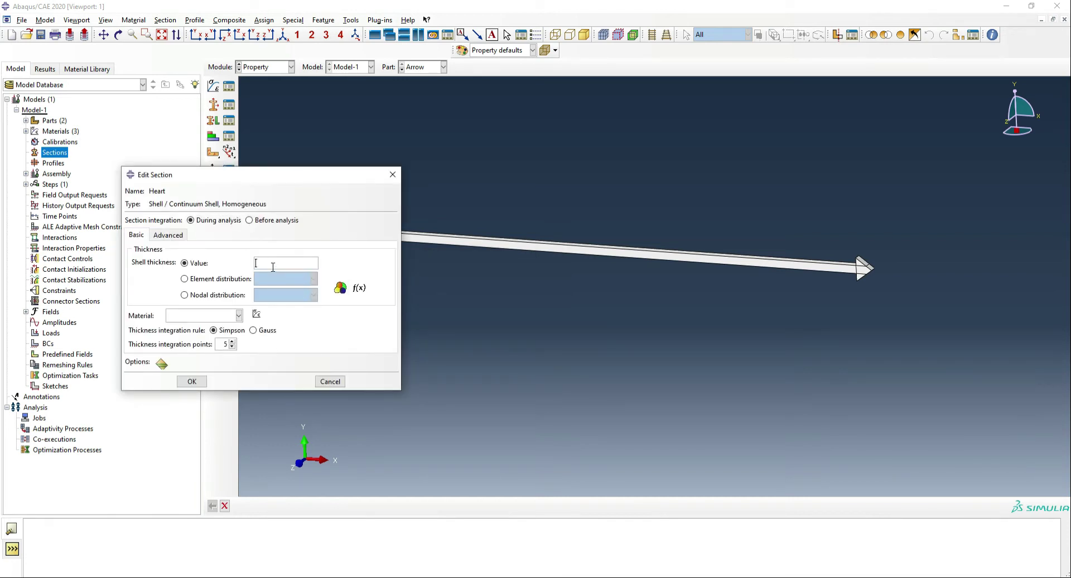
type("2")
left_click(239, 316)
left_click(200, 326)
left_click(192, 381)
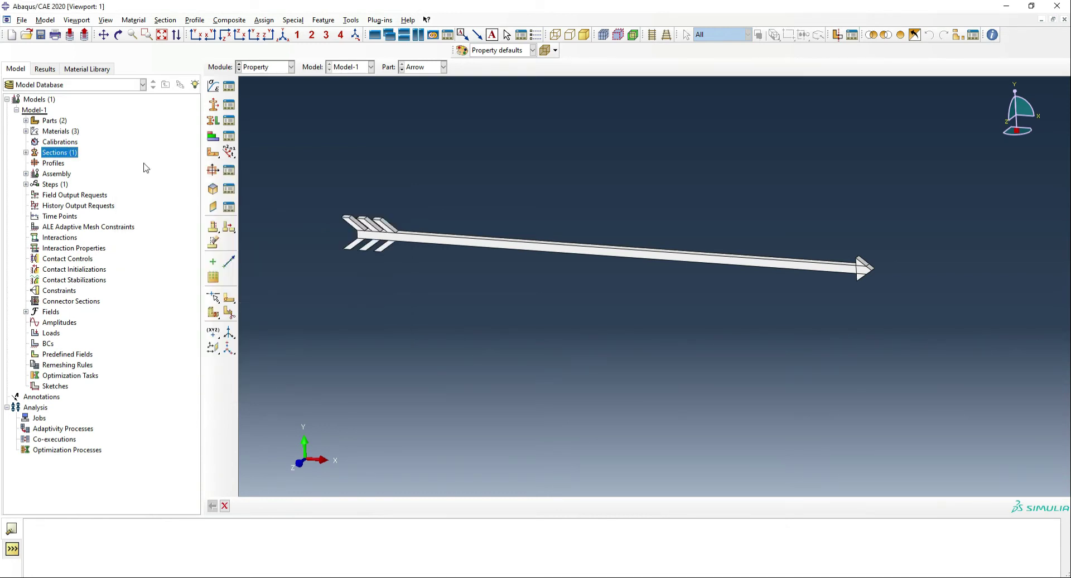
Create a homogeneous solid section named Steel that uses the Steel material
double_click(54, 152)
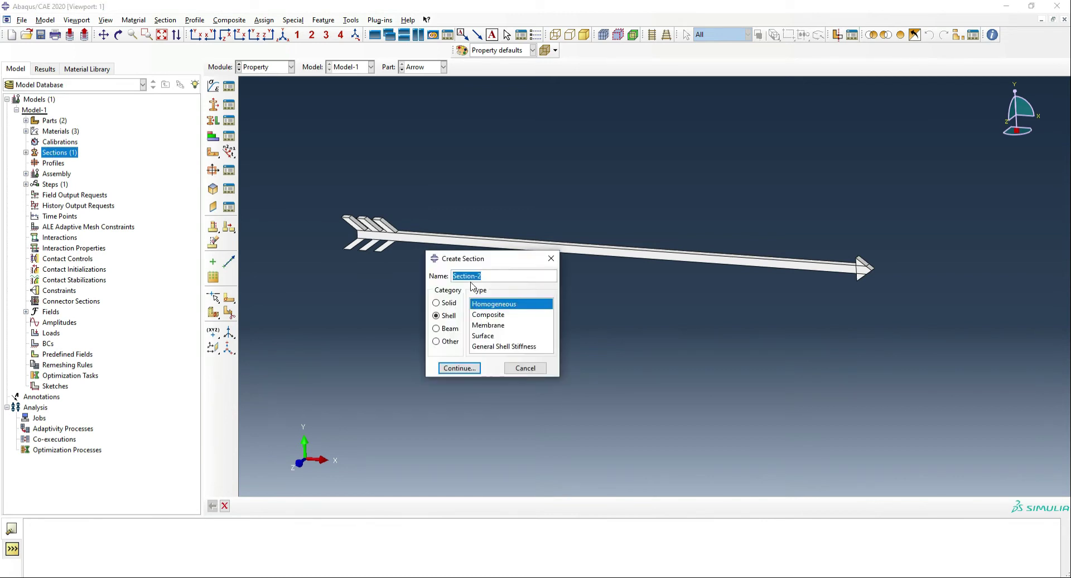
type("Steel")
left_click(436, 302)
left_click(460, 369)
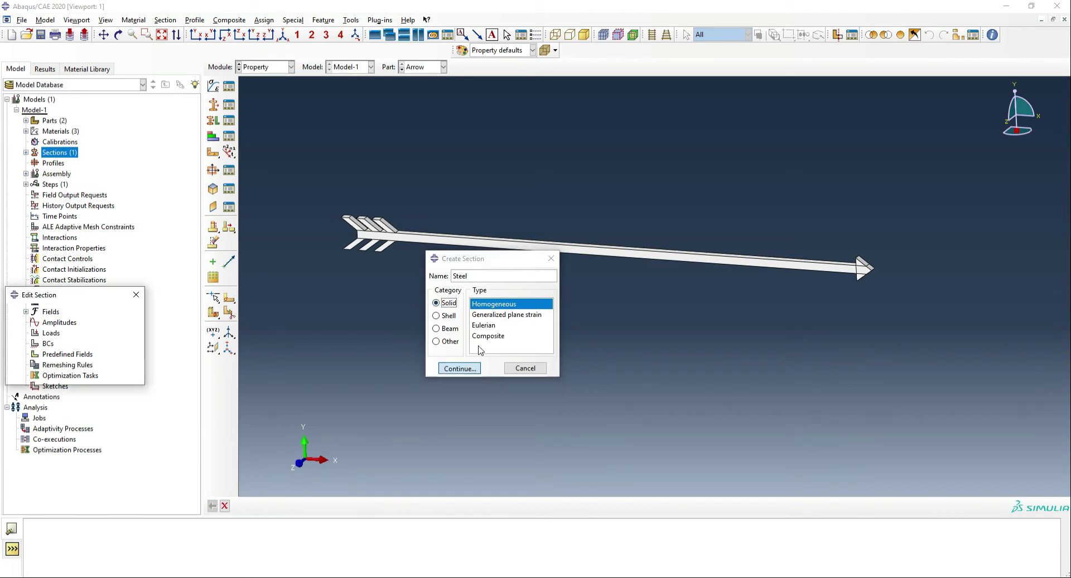
left_click(55, 342)
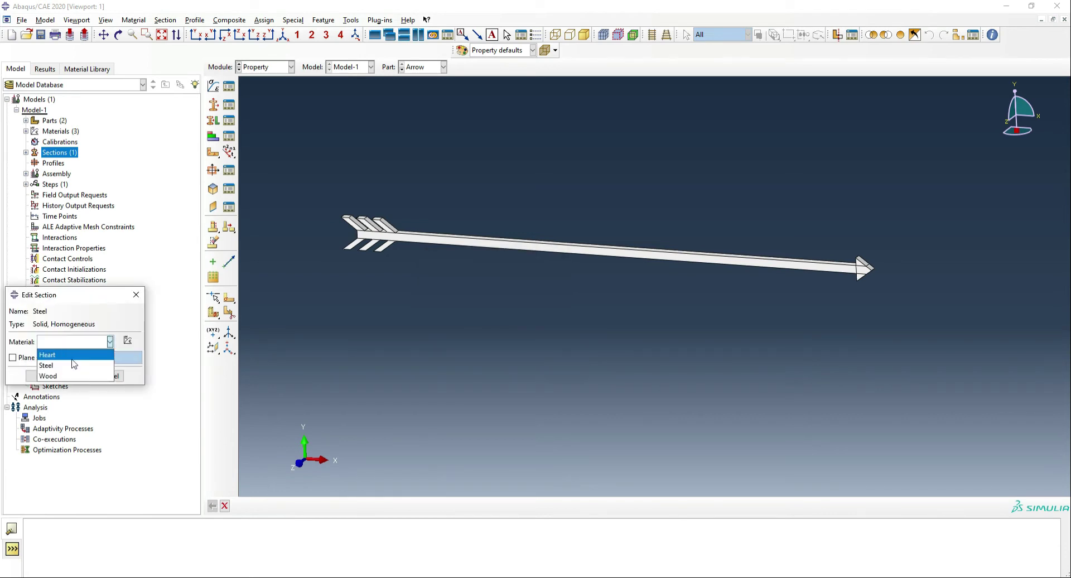
left_click(69, 367)
left_click(41, 376)
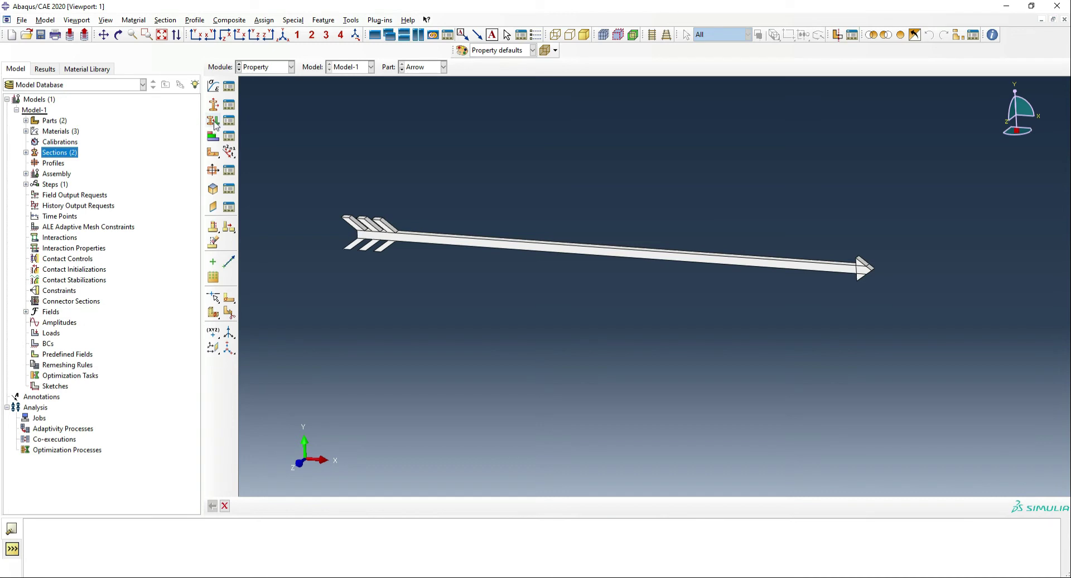
Create a homogeneous solid section named Wood that uses the Wood material
left_click(213, 104)
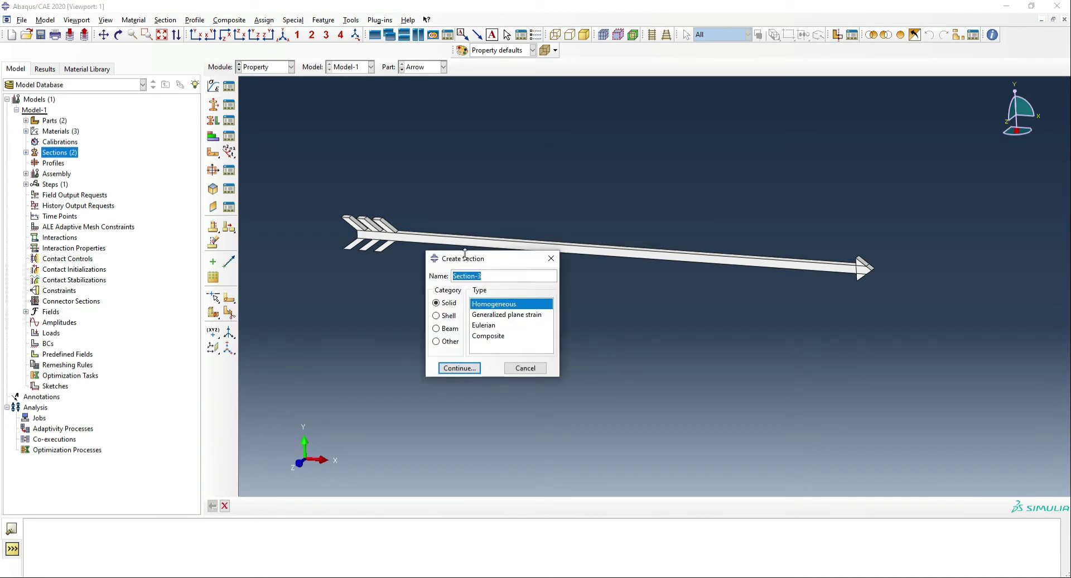
type("Wood")
left_click(459, 368)
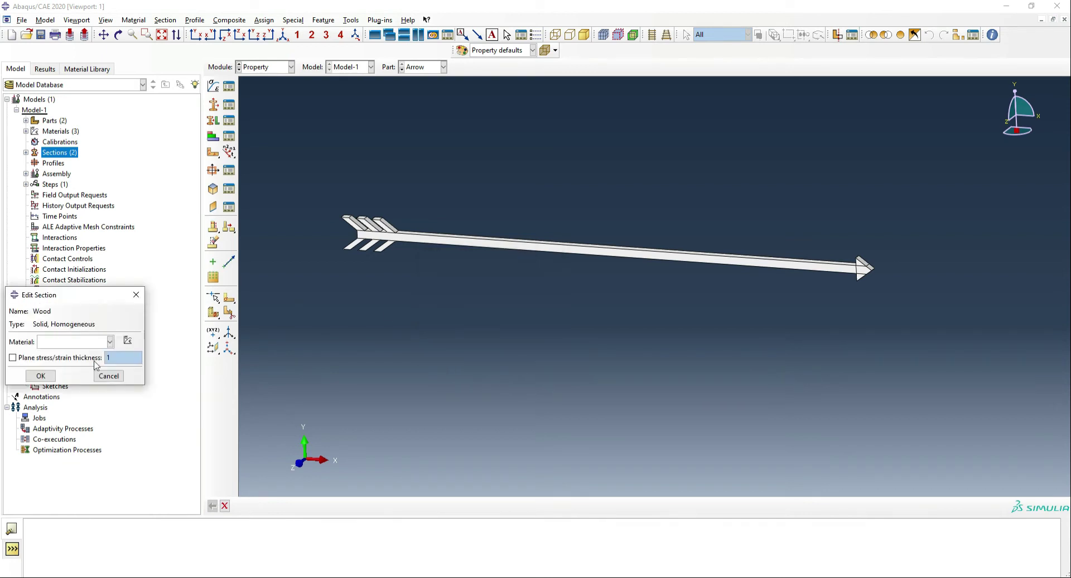
left_click(85, 342)
left_click(55, 377)
left_click(41, 375)
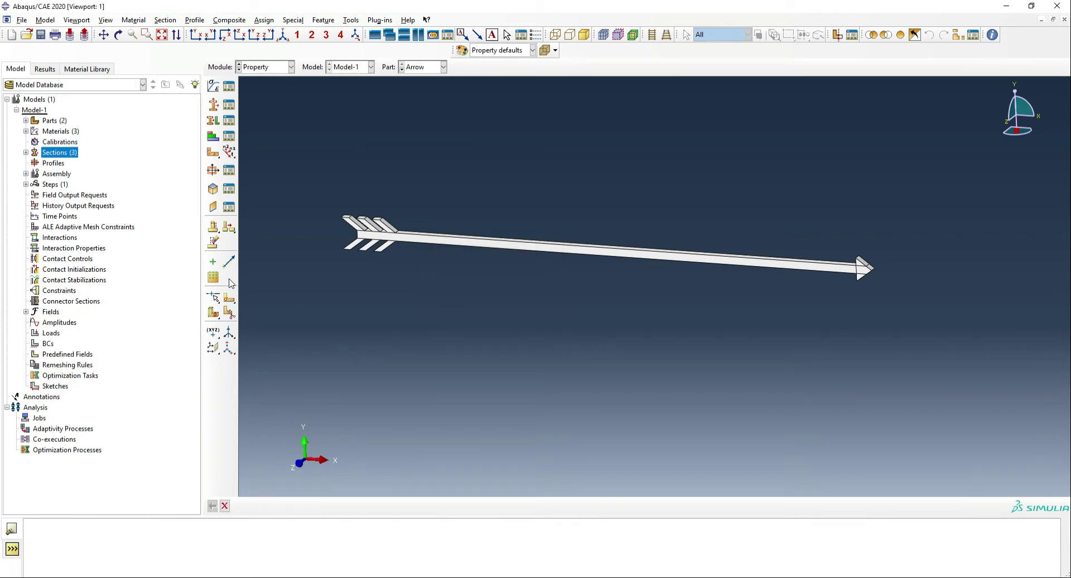
left_click(215, 121)
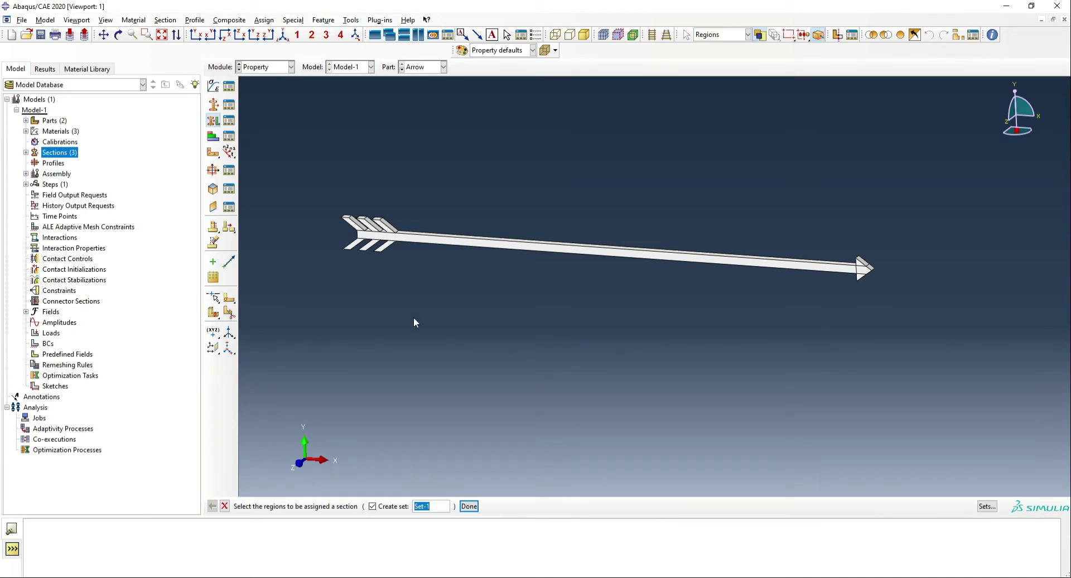
left_click(389, 507)
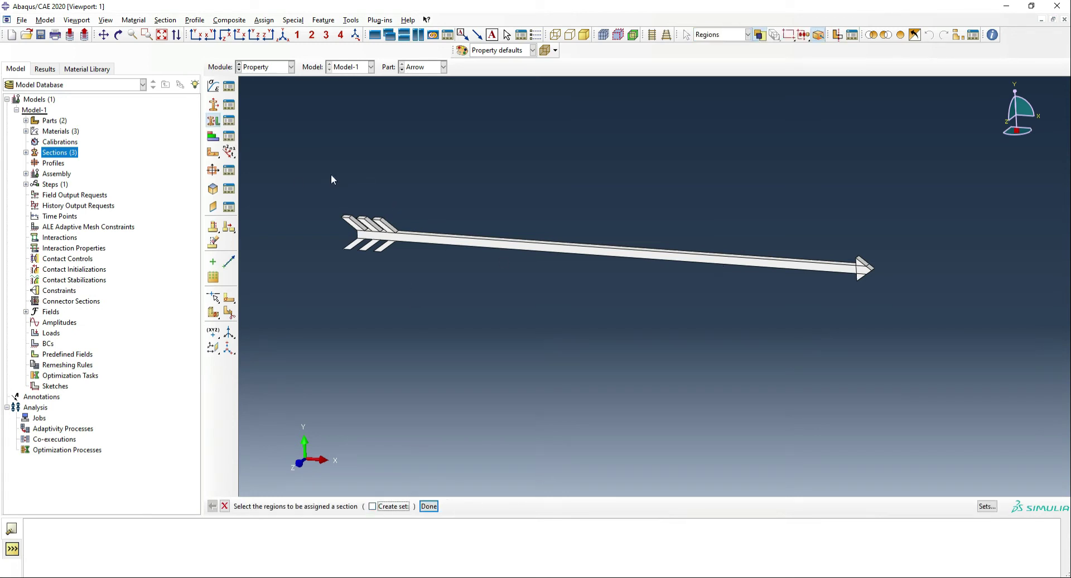
left_click_drag(327, 190, 396, 233)
left_click_drag(319, 247, 400, 280, "shift")
left_click_drag(862, 232, 875, 313, "shift")
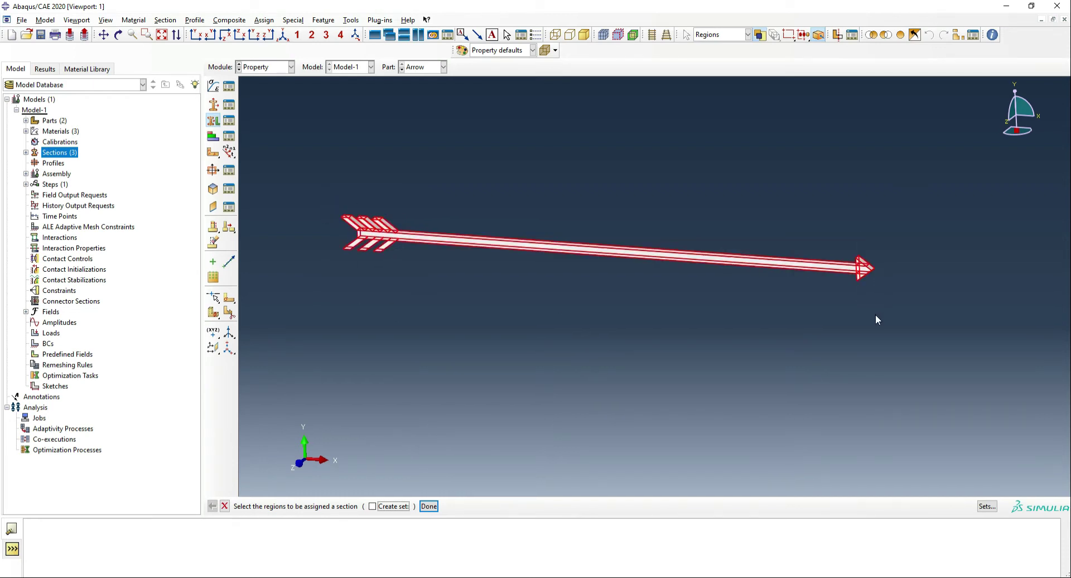
middle_click(491, 384)
scroll(899, 212, "up", 3)
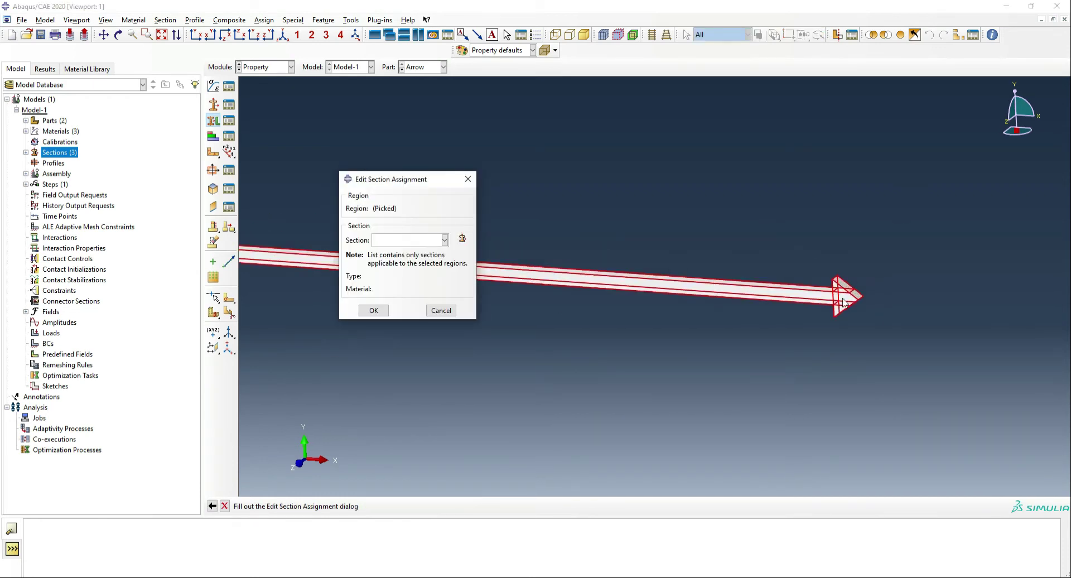
left_click(441, 311)
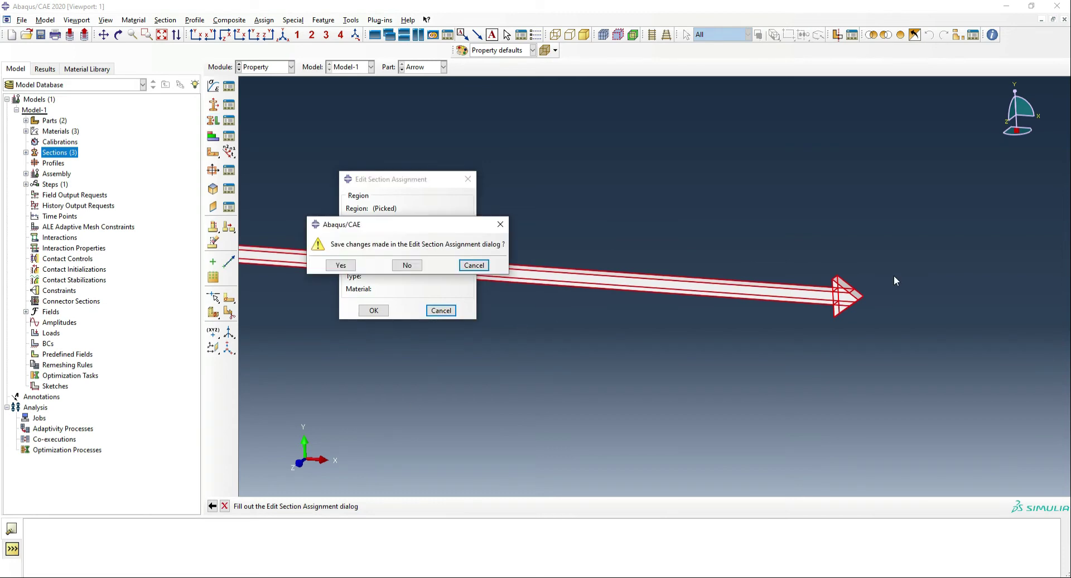
left_click(409, 267)
scroll(927, 276, "down", 1)
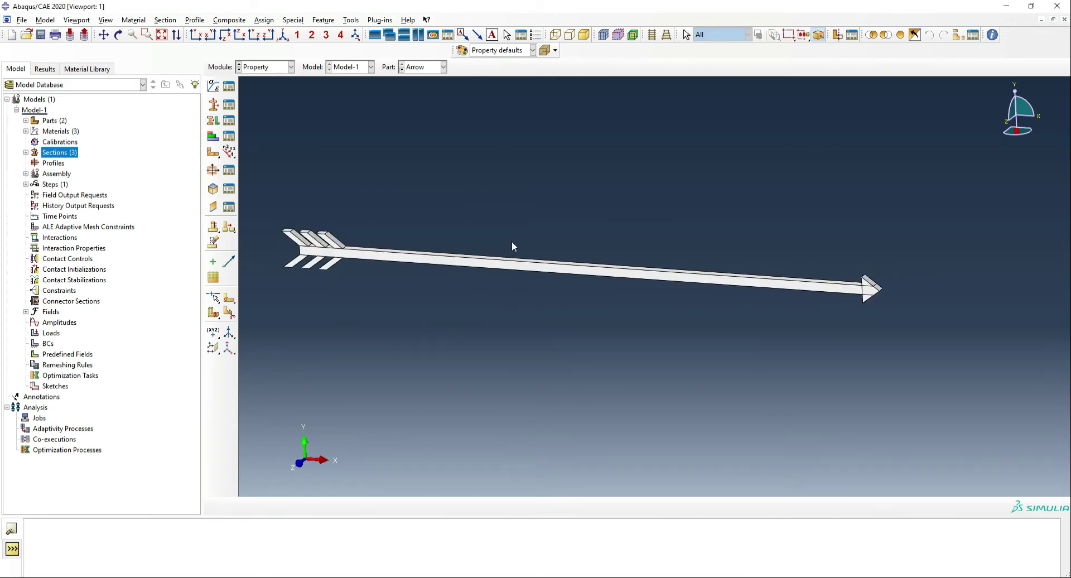
Assign the Steel section to the arrow's upper and lower feathers and its arrowhead, without creating a set
left_click(213, 120)
left_click_drag(264, 208, 346, 238)
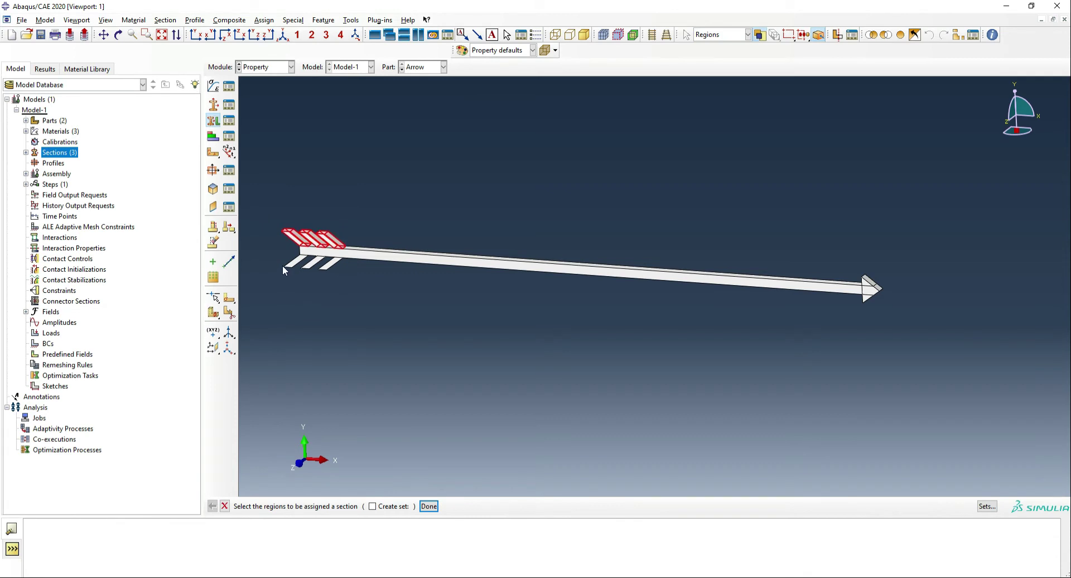
left_click_drag(350, 287, 351, 288, "shift")
left_click_drag(868, 268, 885, 337, "shift")
left_click(429, 506)
left_click(396, 240)
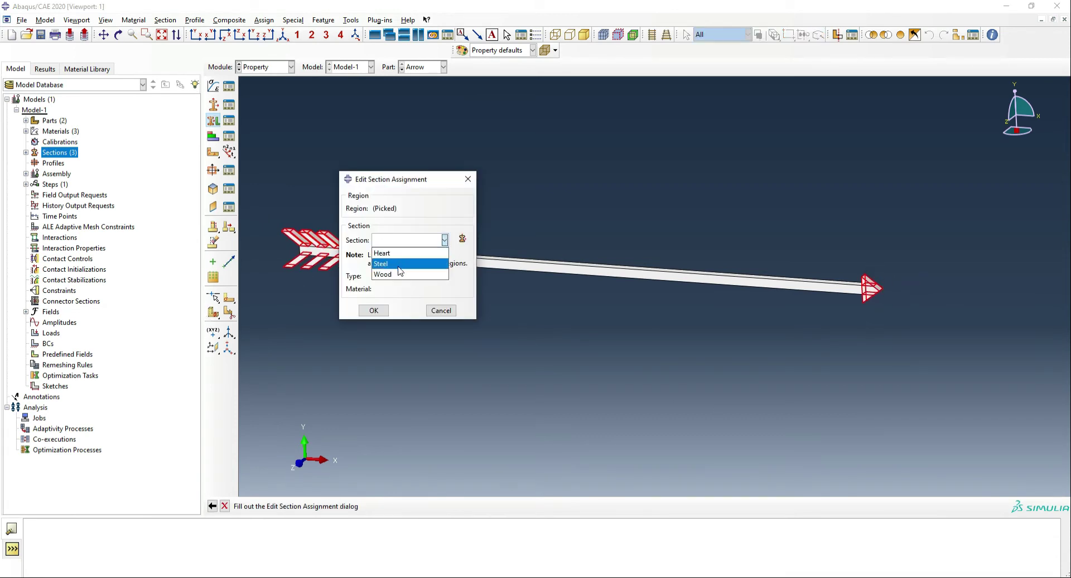
left_click(402, 250)
left_click(373, 312)
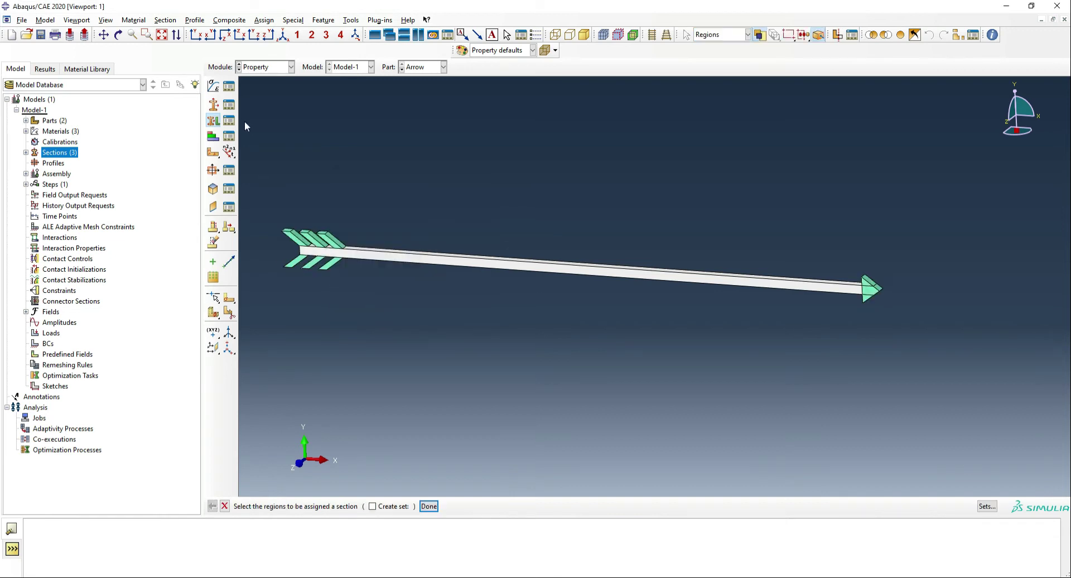
Assign the Wood section to the arrow's shaft
left_click(449, 275)
middle_click(462, 282)
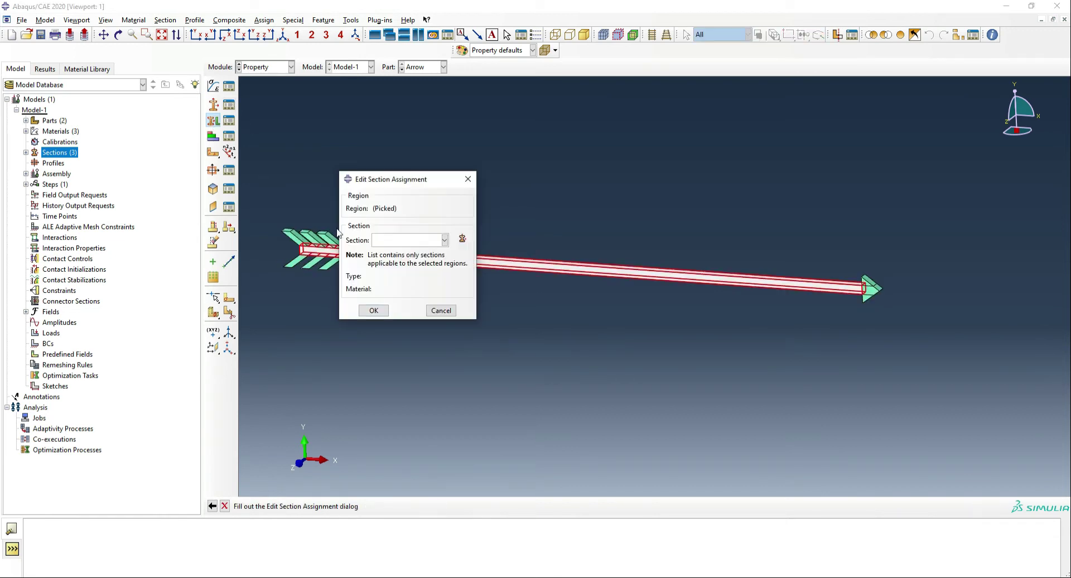
left_click(399, 239)
left_click(400, 265)
left_click(373, 310)
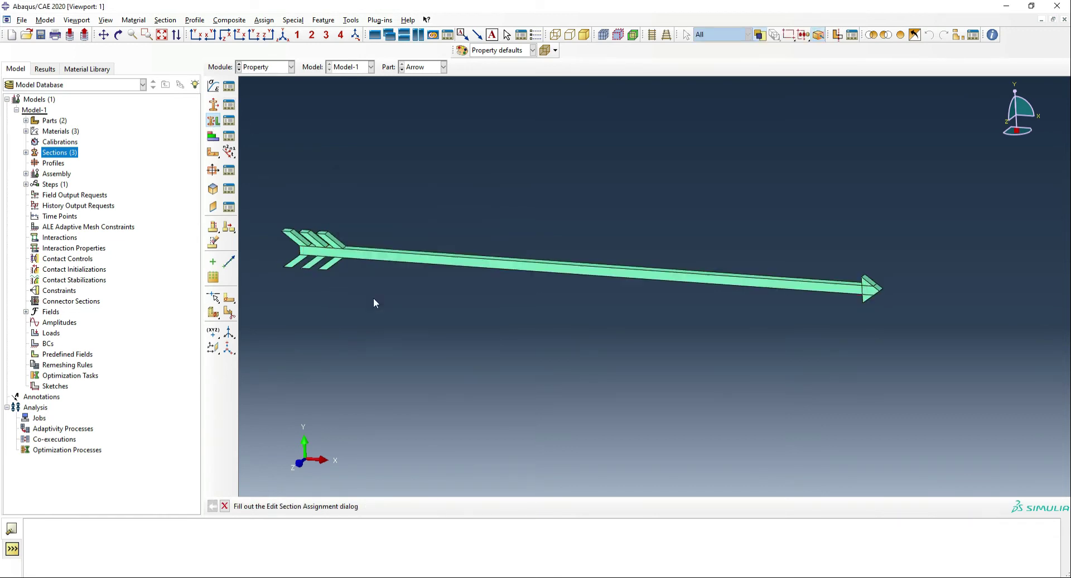
Switch to the Heart part and assign the Heart shell section to its face, with thickness from section and middle surface offset
left_click(424, 72)
left_click(418, 91)
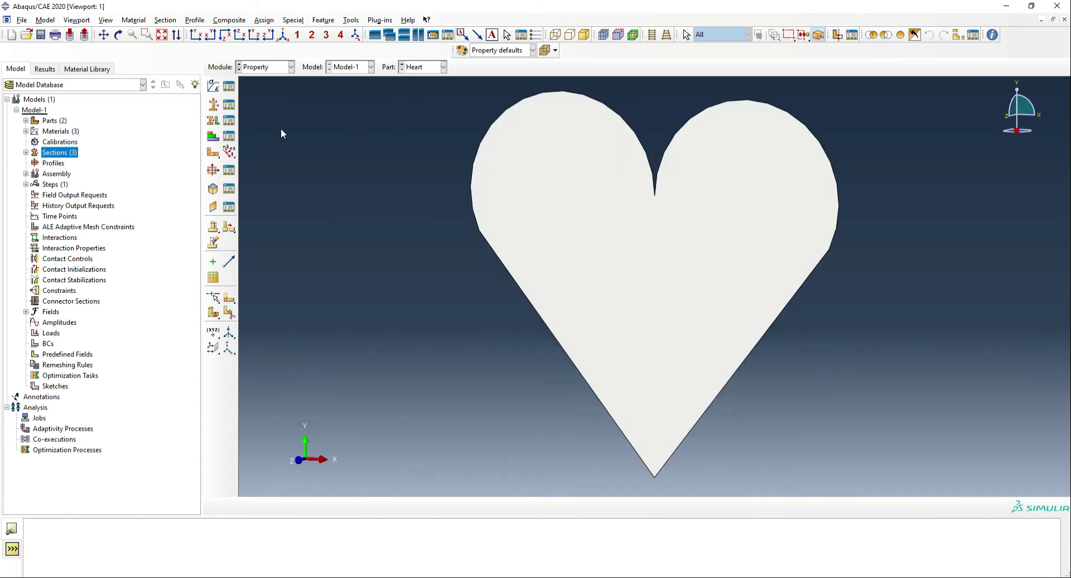
left_click(662, 249)
middle_click(643, 342)
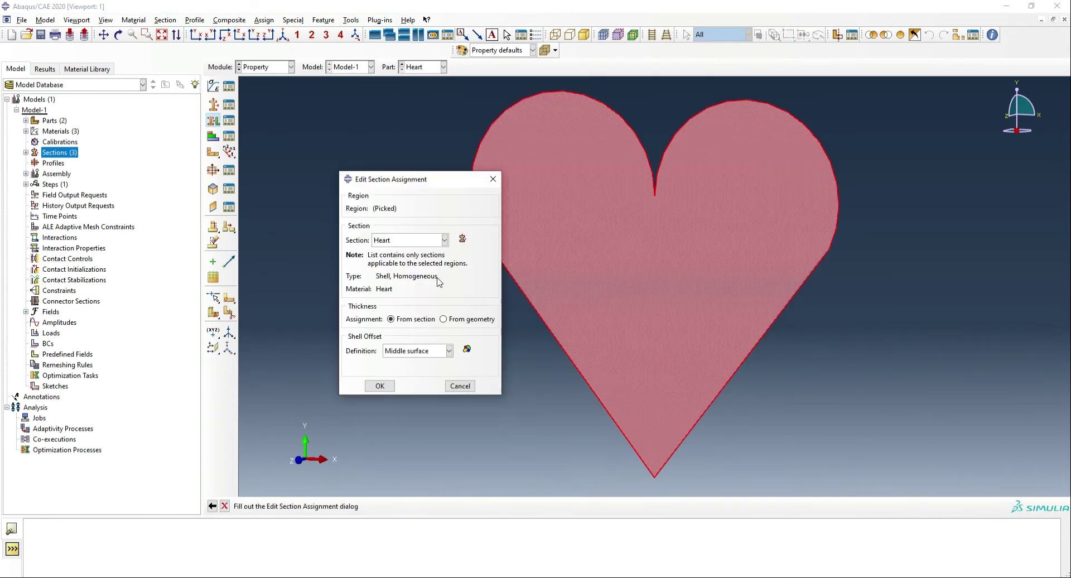
left_click(380, 385)
Switch to the Assembly module and create dependent instances of the Arrow and Heart parts
left_click(265, 66)
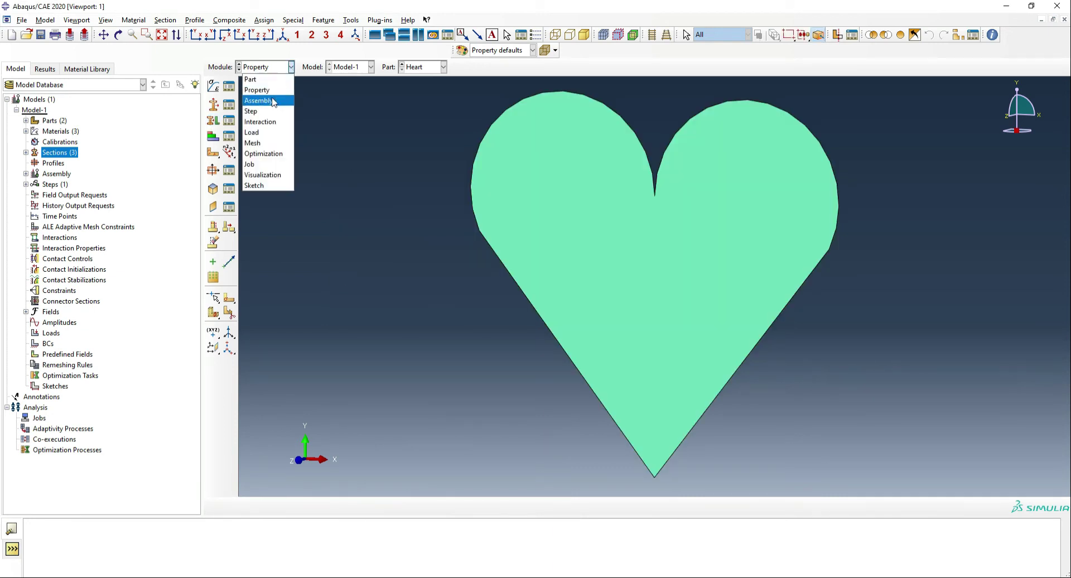
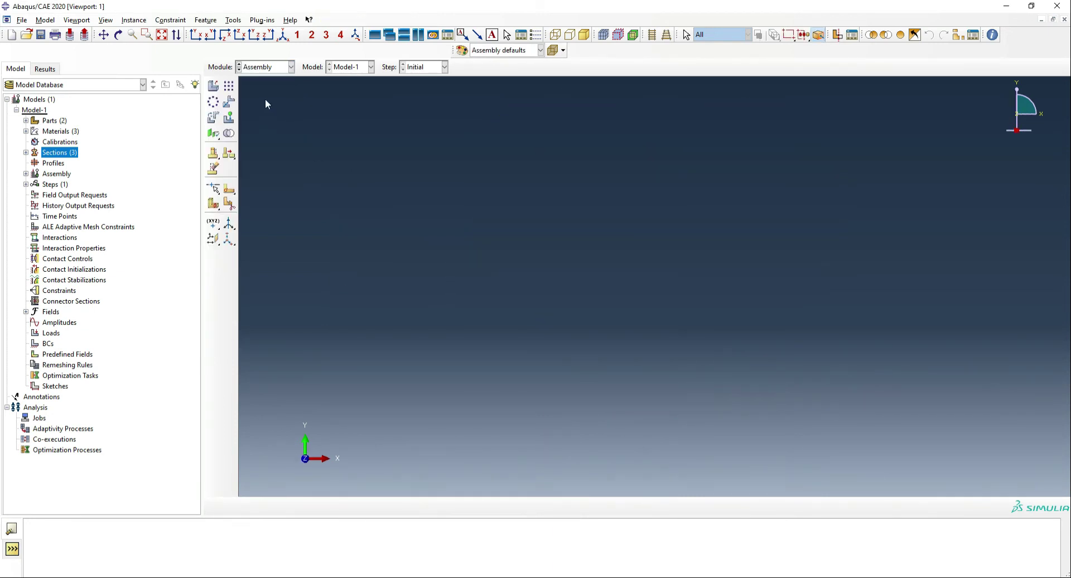
left_click(214, 86)
left_click(45, 249)
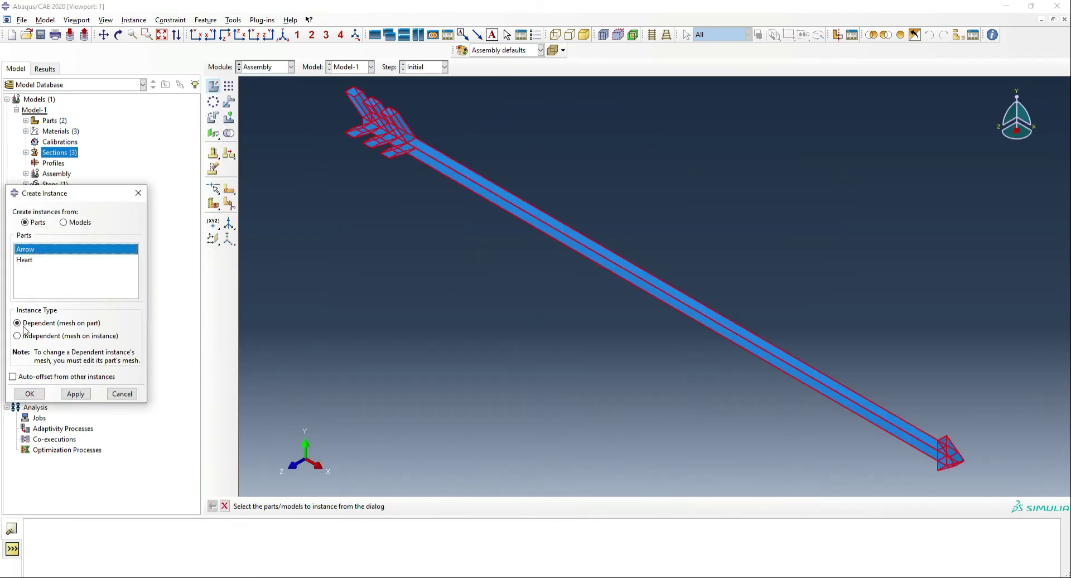
left_click(26, 261, "shift")
left_click(29, 393)
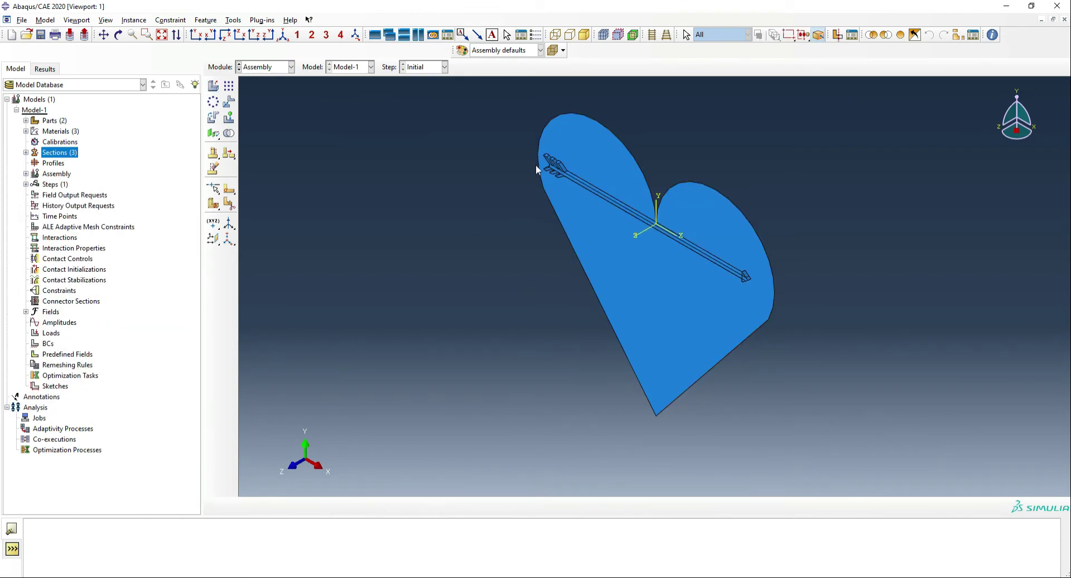
Rotate the heart instance 20 degrees about the Y axis through the origin
left_click(214, 118)
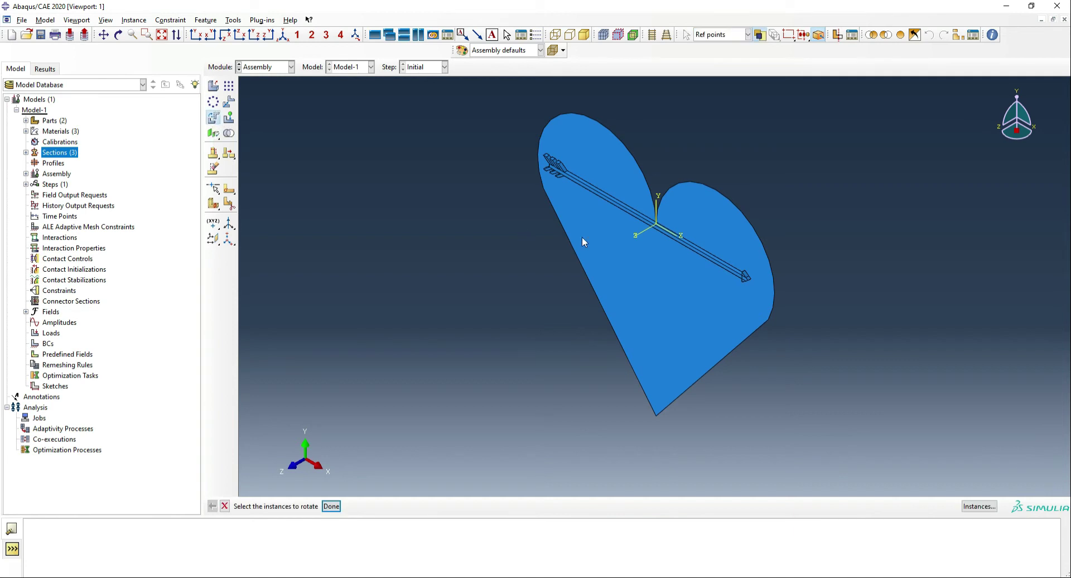
left_click(636, 363)
middle_click(493, 414)
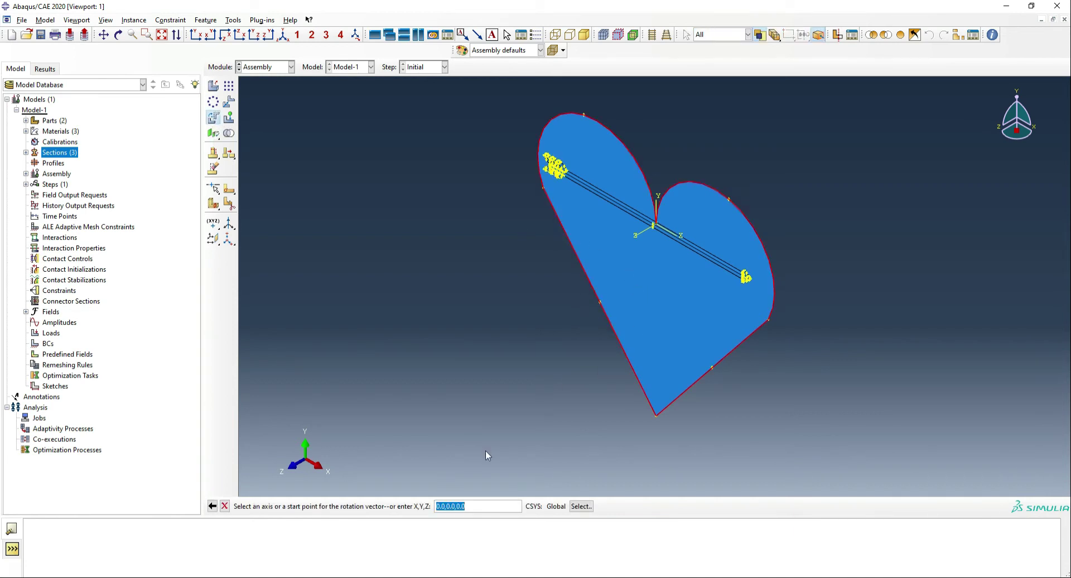
key("Return")
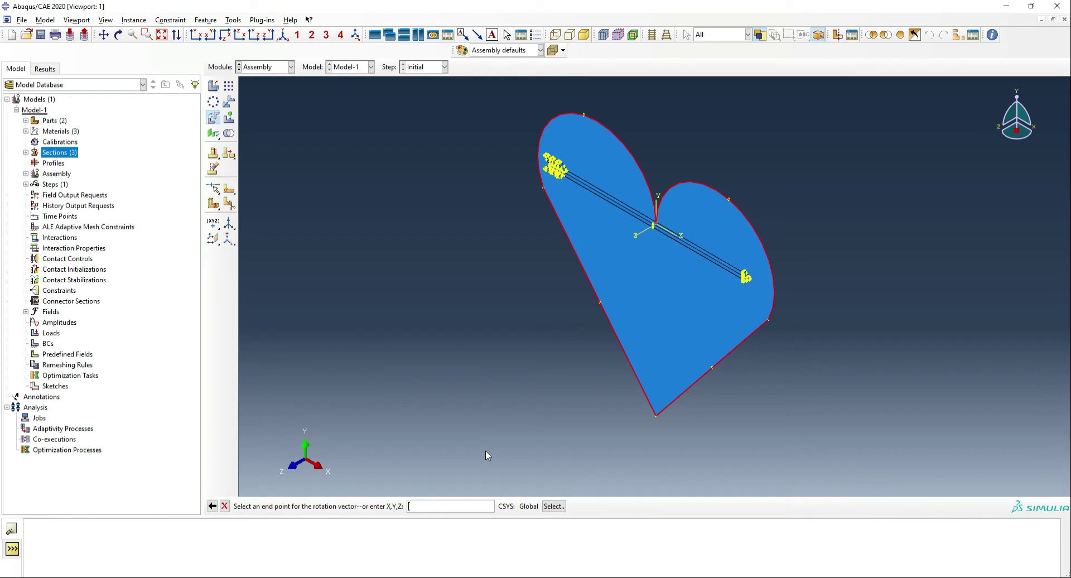
key("Return")
type("30")
key("Return")
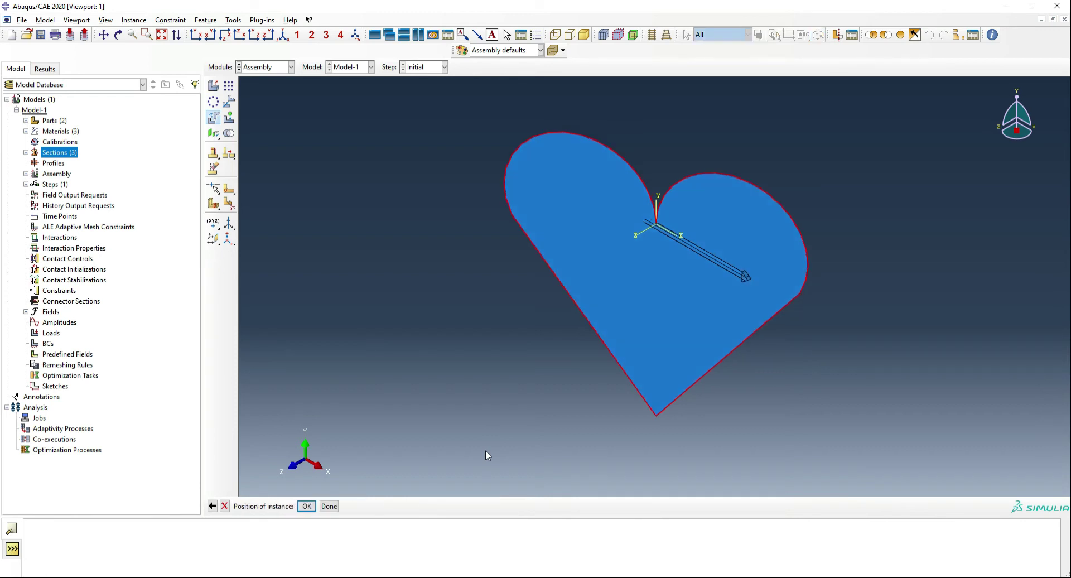
left_click(306, 506)
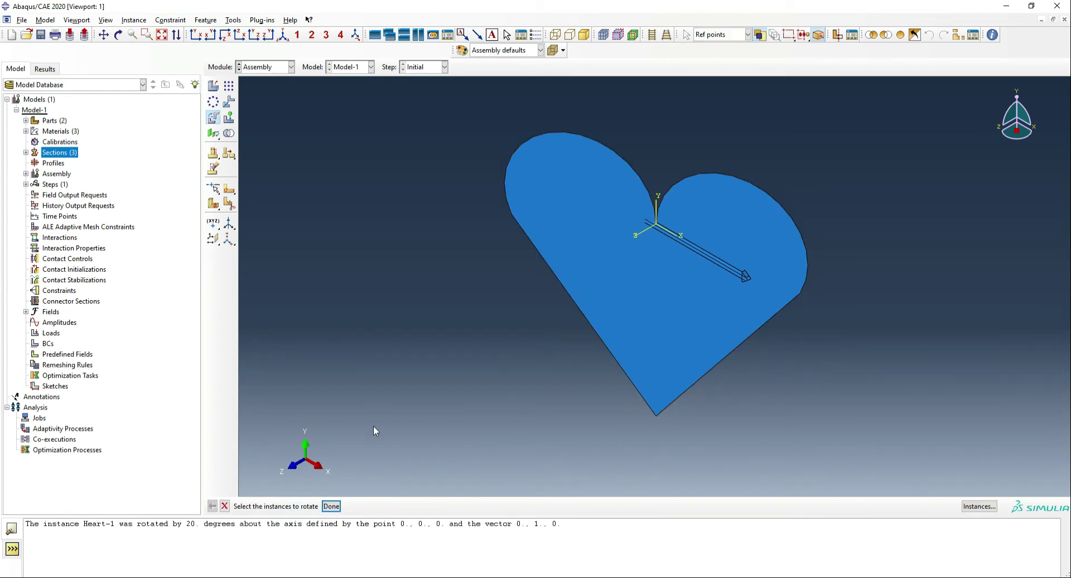
Set up a translation of the arrow instance from the origin to 0,0,50 and preview its position
left_click(229, 101)
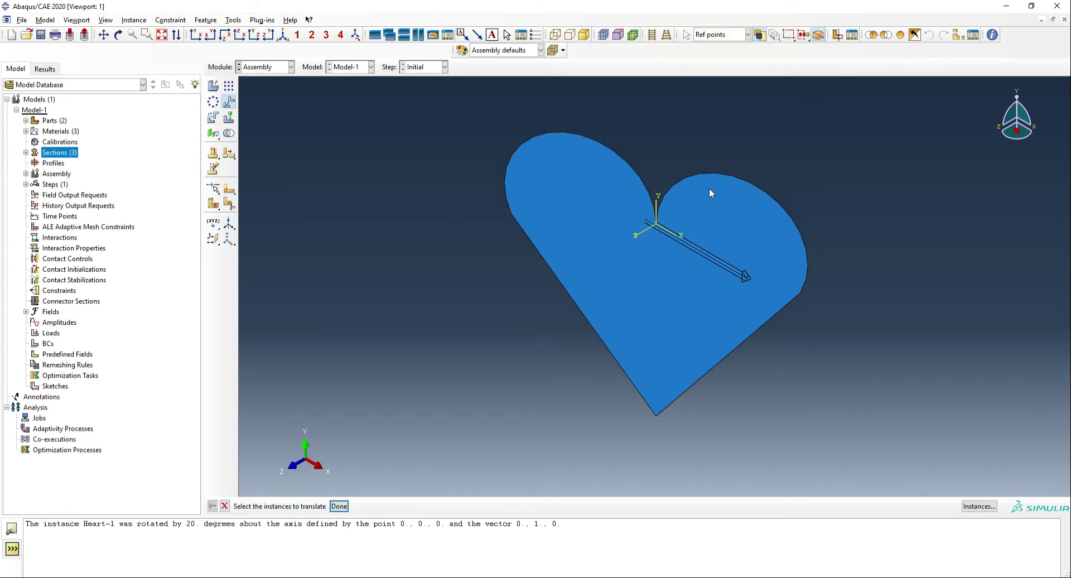
left_click(698, 239)
left_click_drag(558, 352, 572, 385, "ctrl+alt")
middle_click(538, 333)
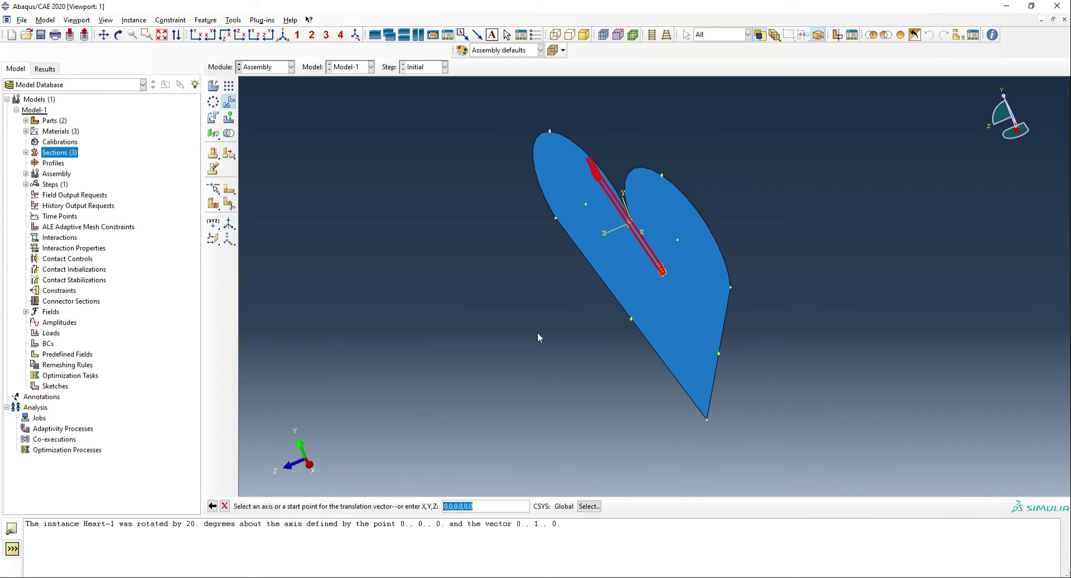
middle_click(537, 333)
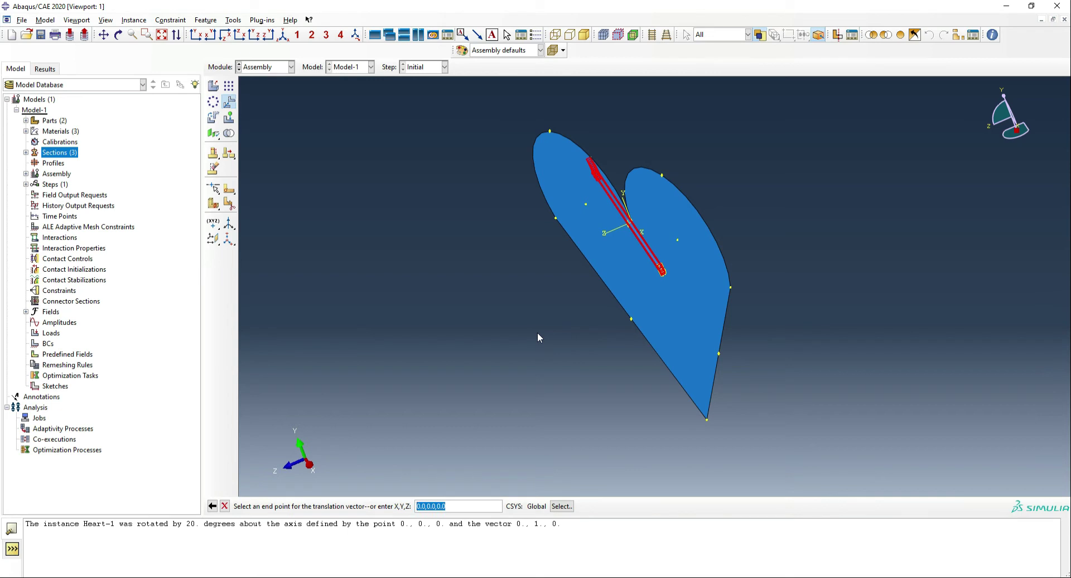
key("BackSpace")
type(",,10")
key("Return")
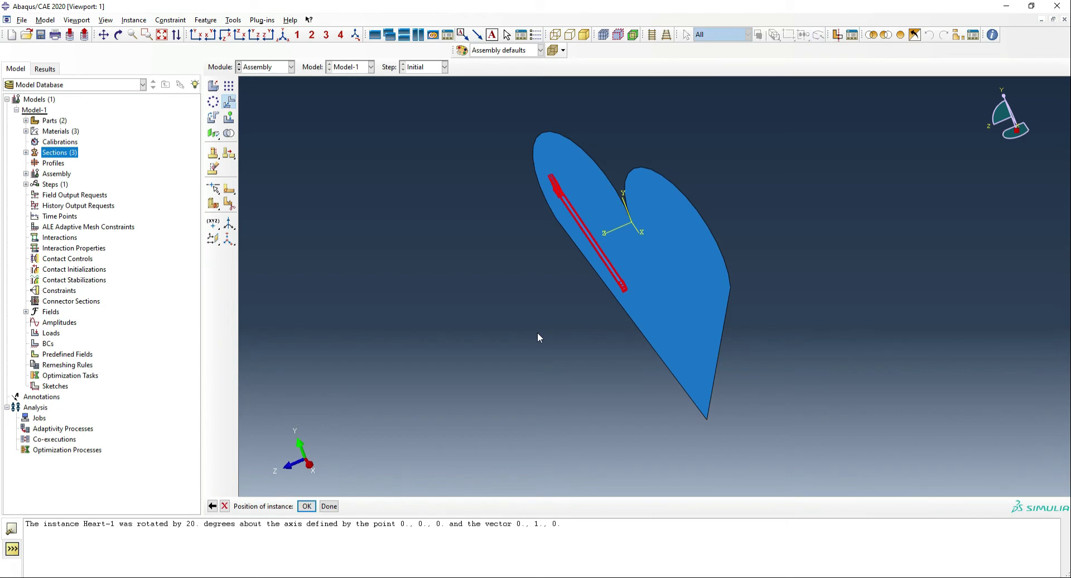
Correct the arrow's translation end point to 0,0,-50 and accept the new position
left_click(213, 506)
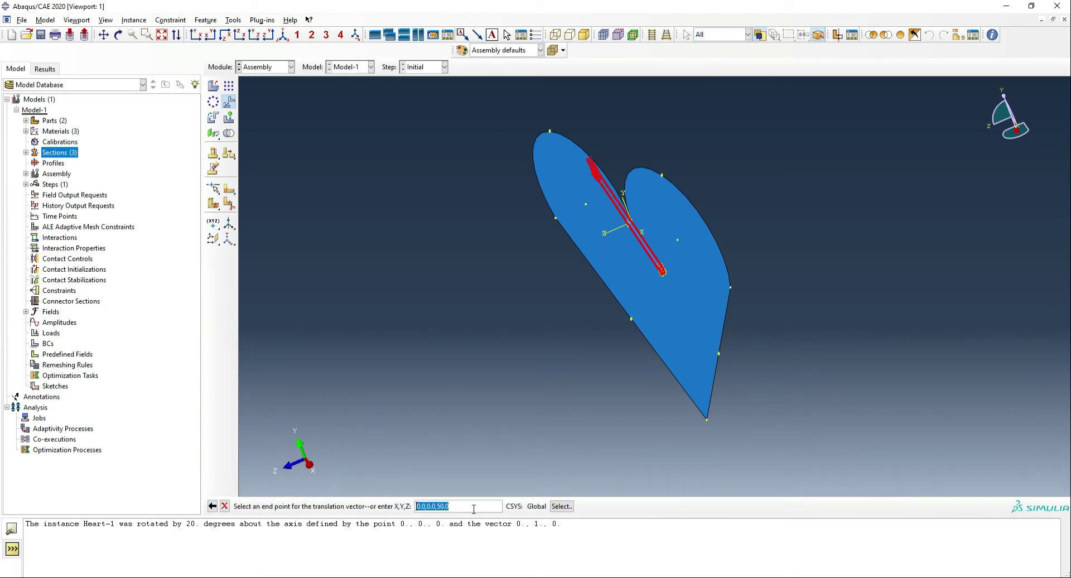
left_click(438, 507)
type("-")
key("Return")
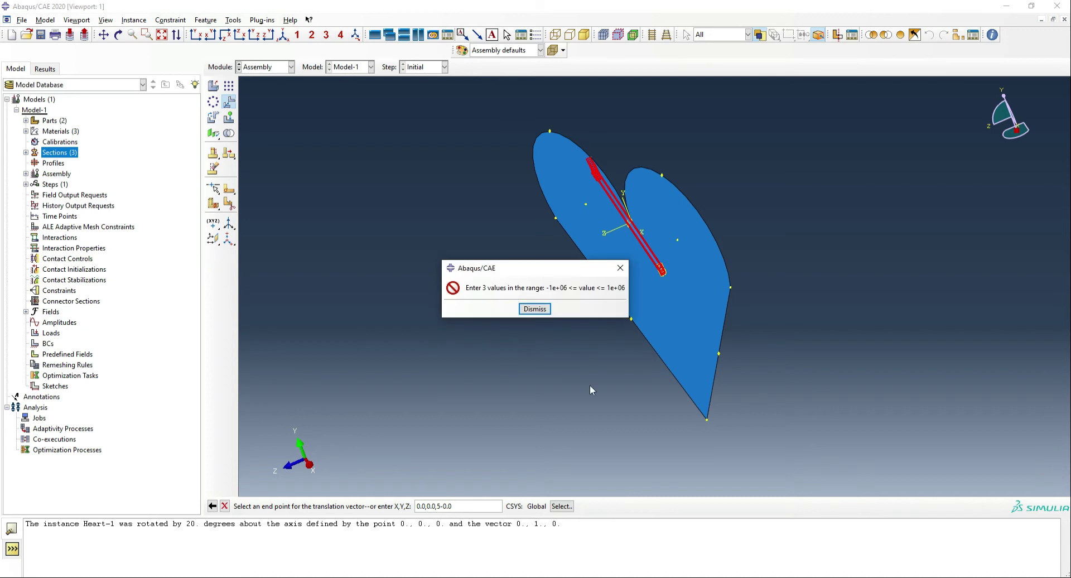
left_click(544, 311)
left_click(442, 506)
key("BackSpace")
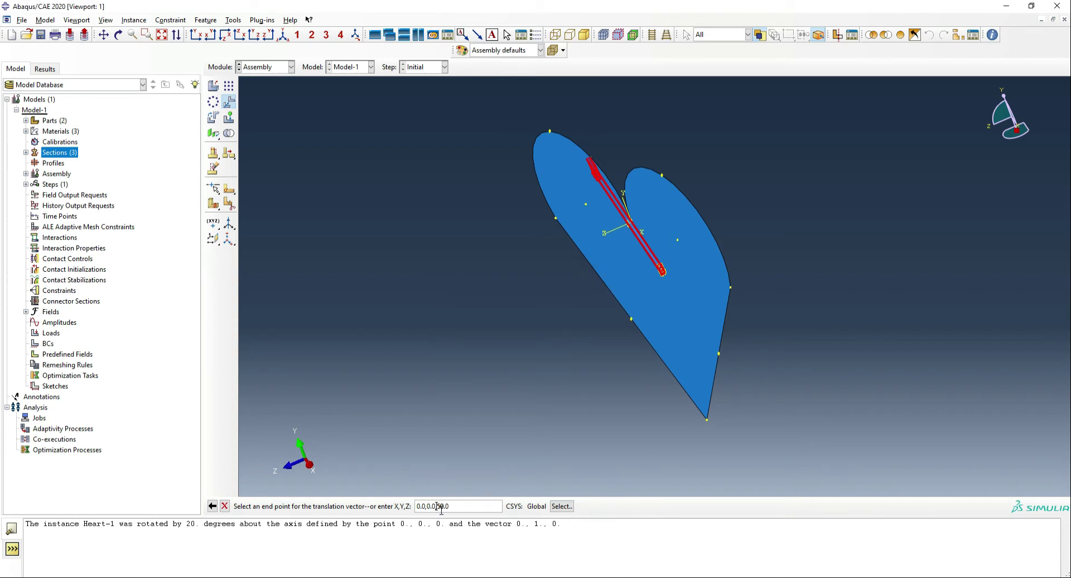
key("Return")
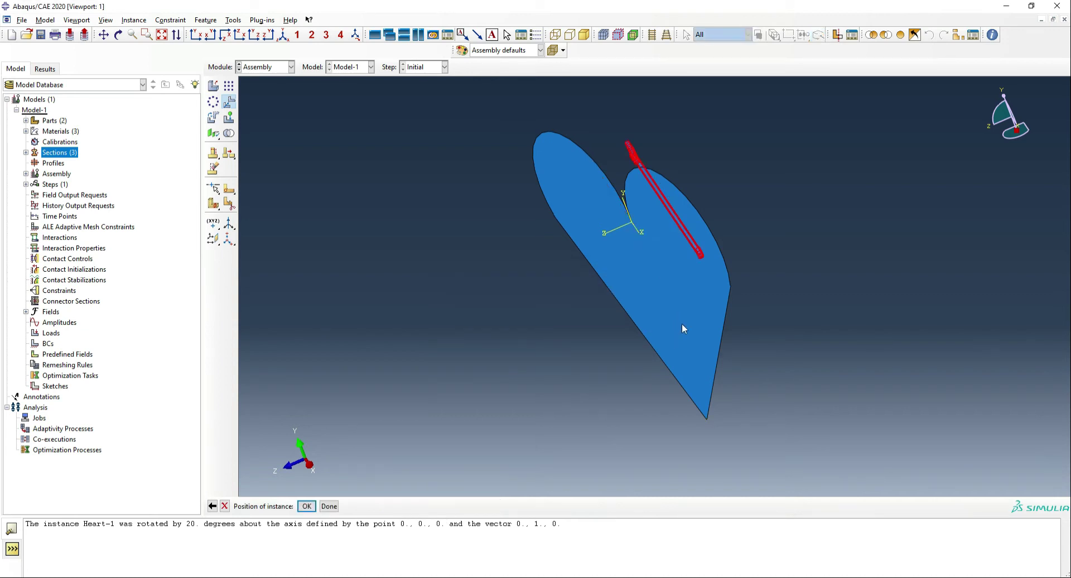
middle_click(682, 323)
Translate the arrow instance by -500 along the X axis, starting from the origin
left_click_drag(571, 282, 653, 296, "ctrl+alt")
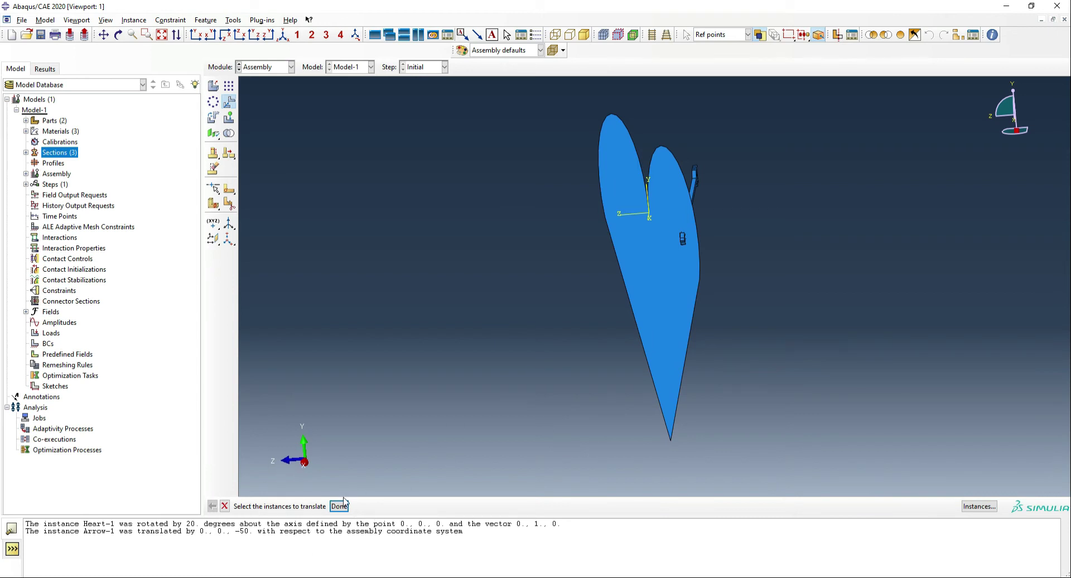
left_click(695, 182)
middle_click(734, 232)
left_click_drag(641, 341, 661, 285, "ctrl+alt")
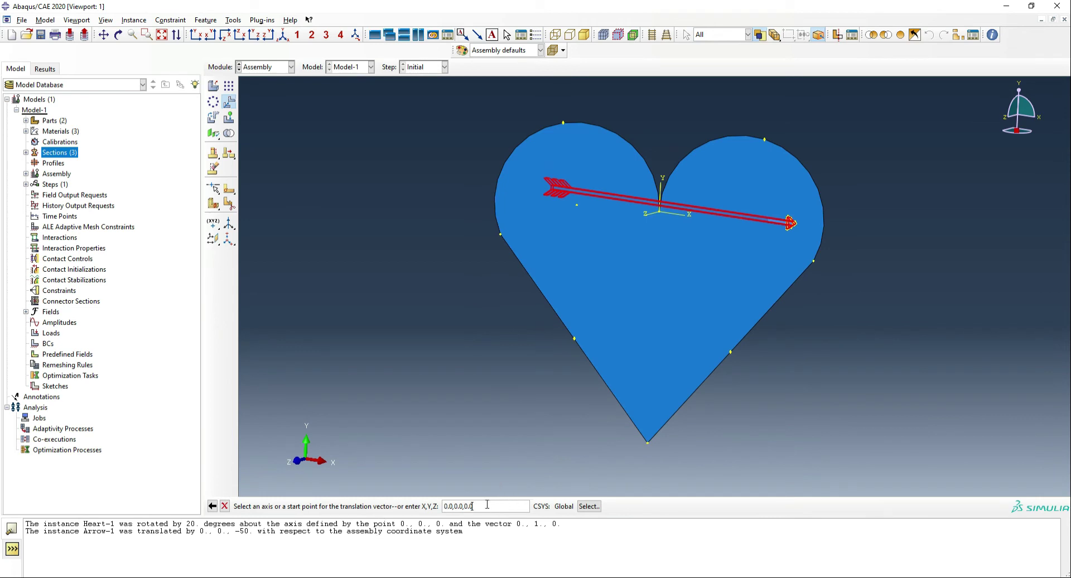
key("Return")
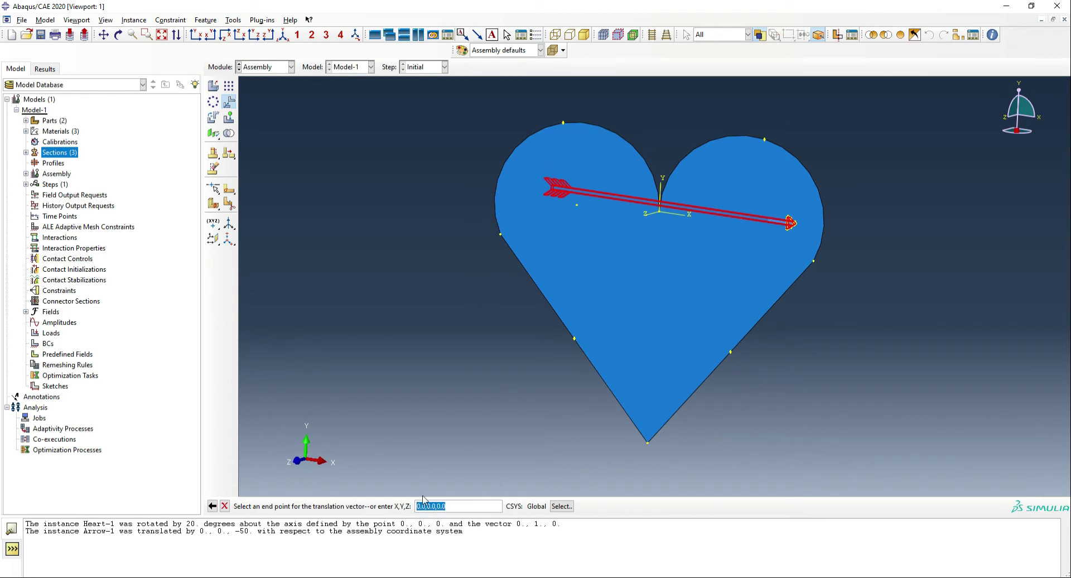
type("-500")
key("Return")
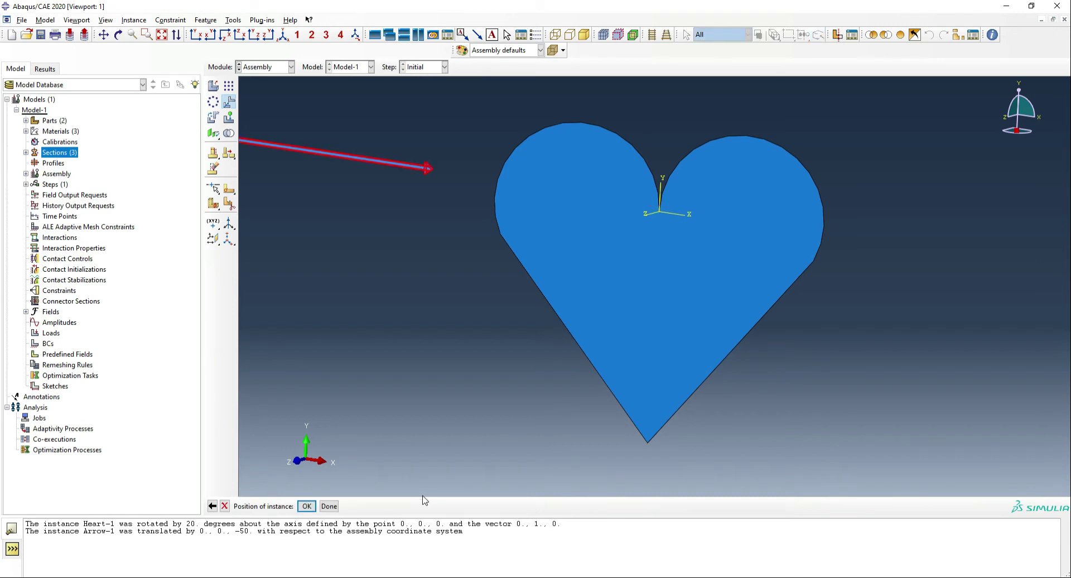
key("Return")
scroll(733, 209, "up", 4)
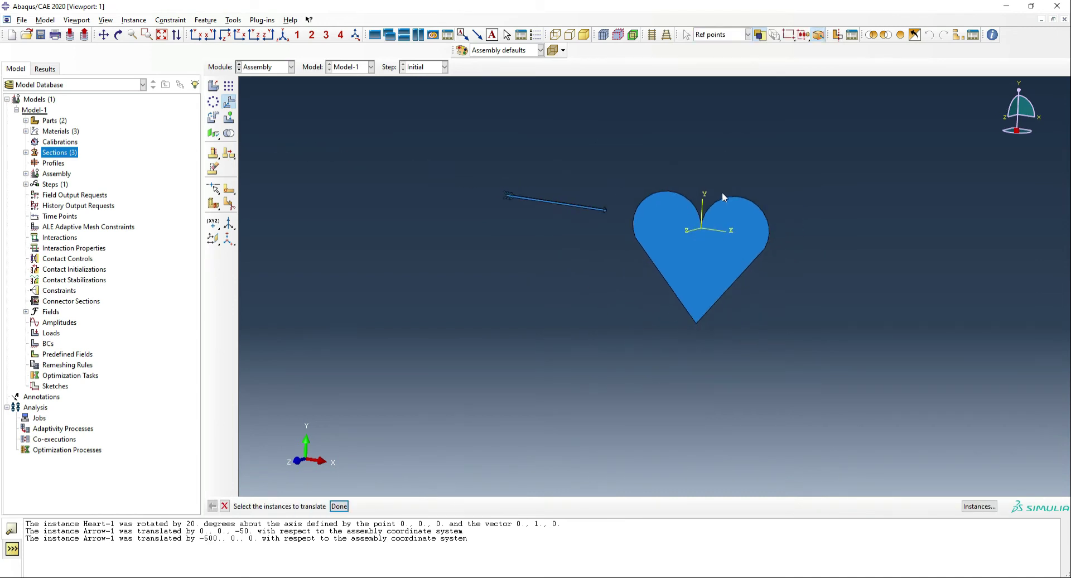
Create a Dynamic, Explicit step after the Initial step with a time period of 0.02
left_click_drag(725, 274, 686, 278, "ctrl+alt")
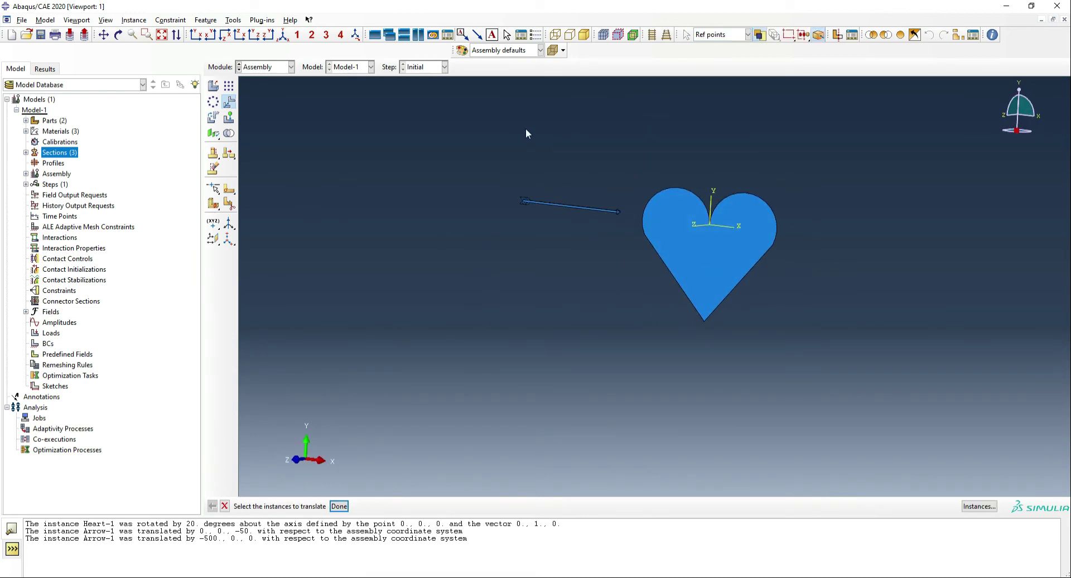
left_click(278, 67)
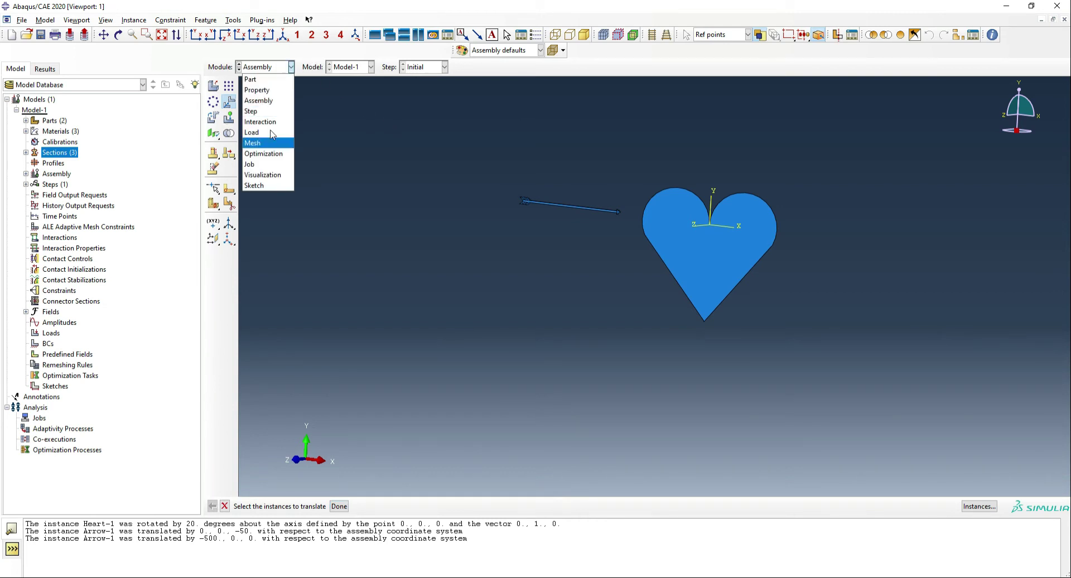
left_click(269, 111)
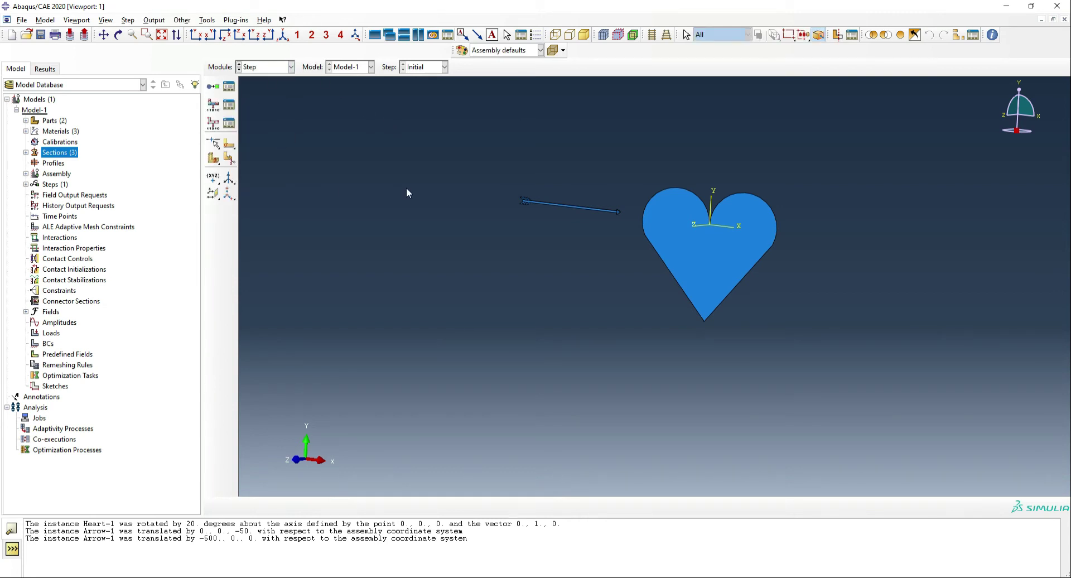
left_click(213, 86)
scroll(317, 290, "up", 2)
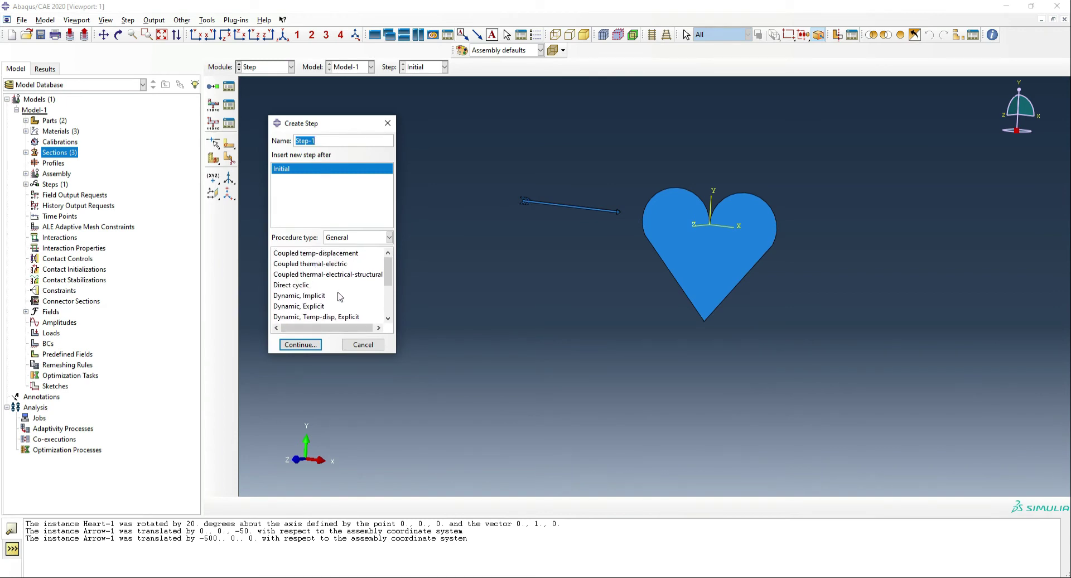
left_click(309, 307)
left_click(302, 346)
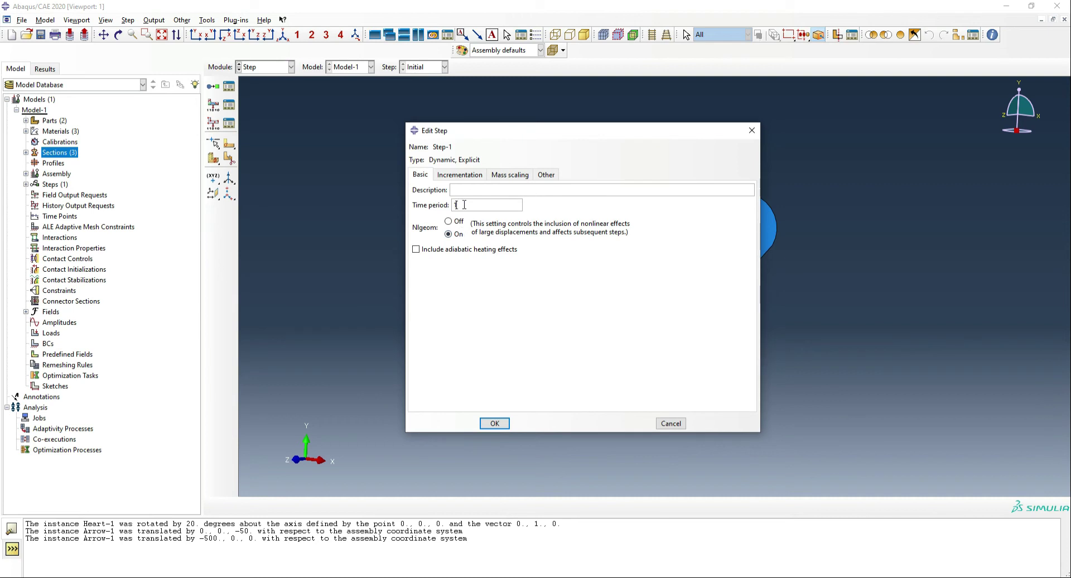
type(".02")
Add semi-automatic mass scaling for the whole model at the beginning of the step, with a target time increment of 1e-6, and accept the step
left_click(515, 176)
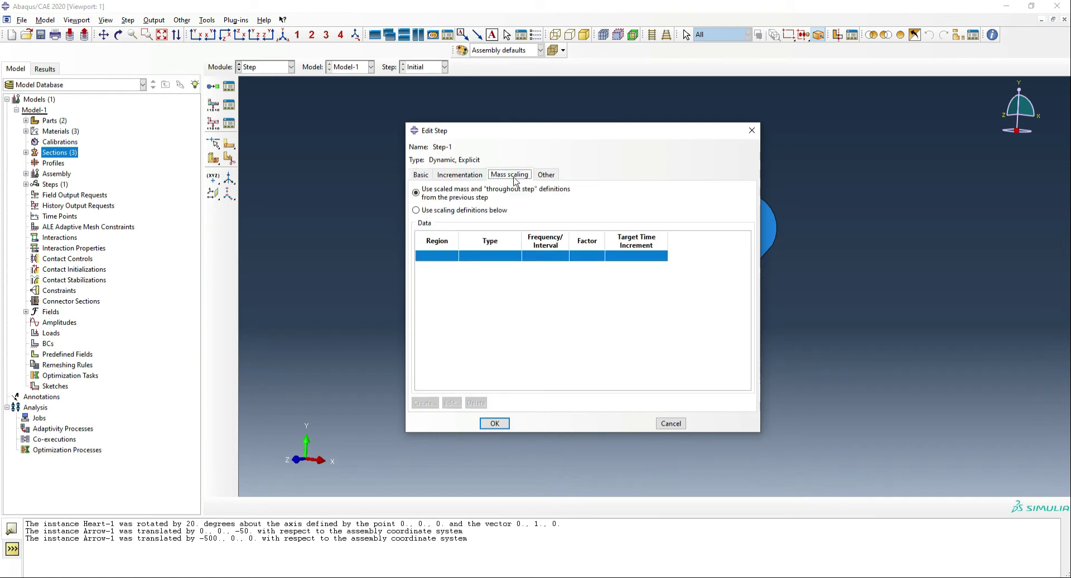
left_click(437, 211)
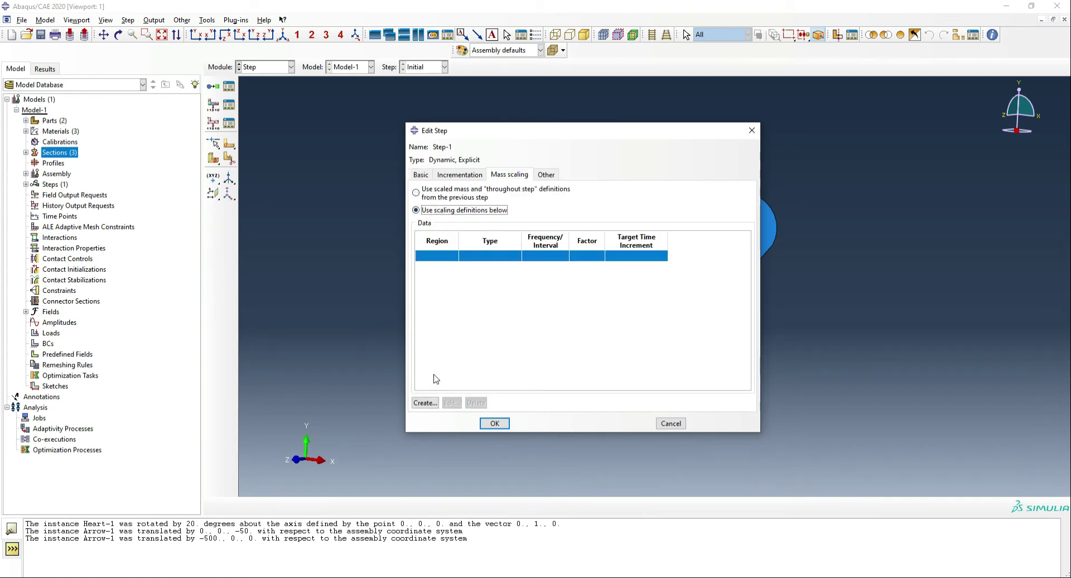
left_click(425, 403)
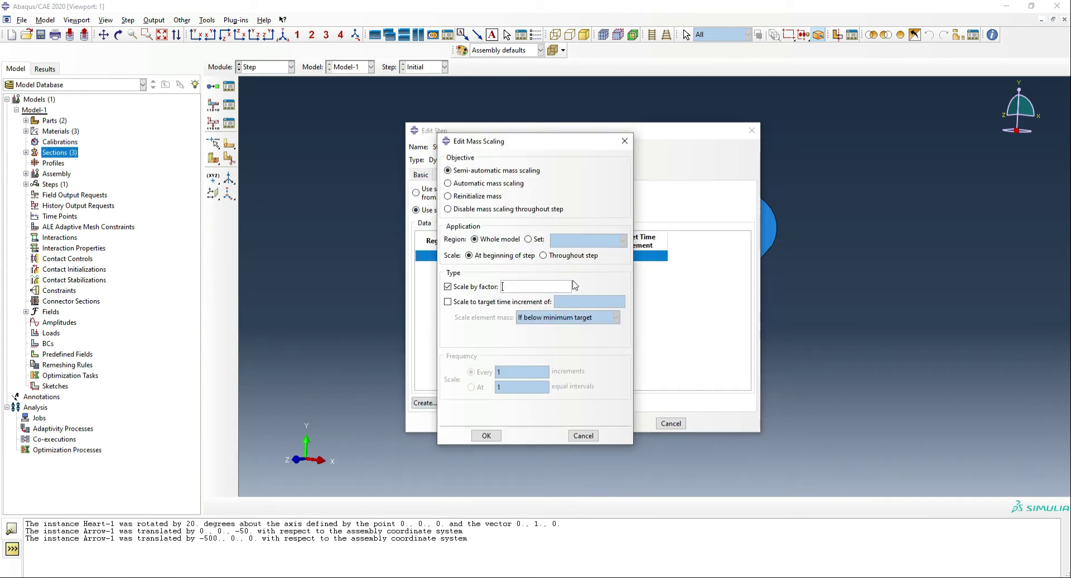
left_click(573, 302)
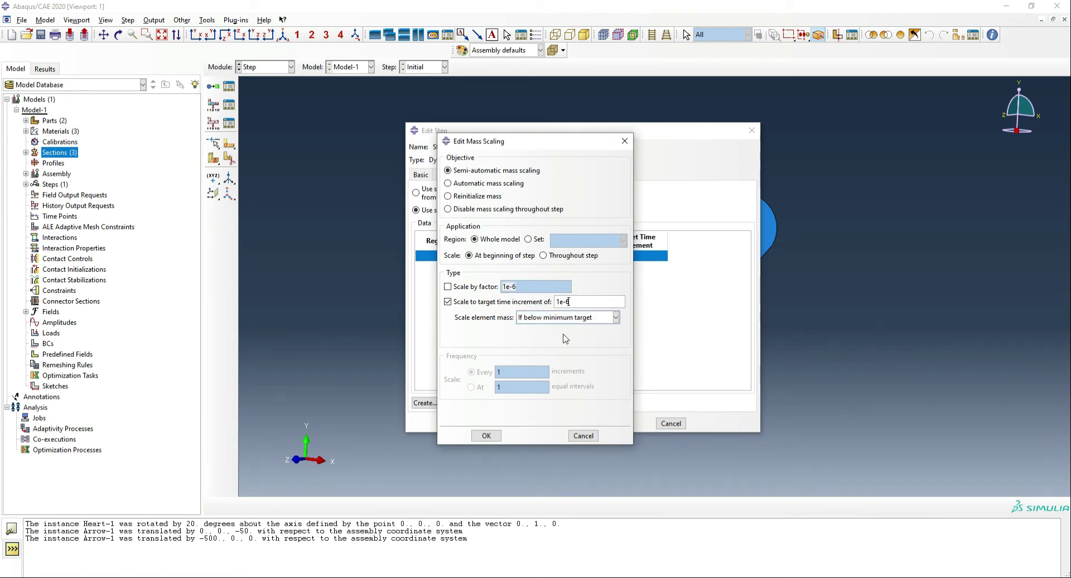
left_click(487, 436)
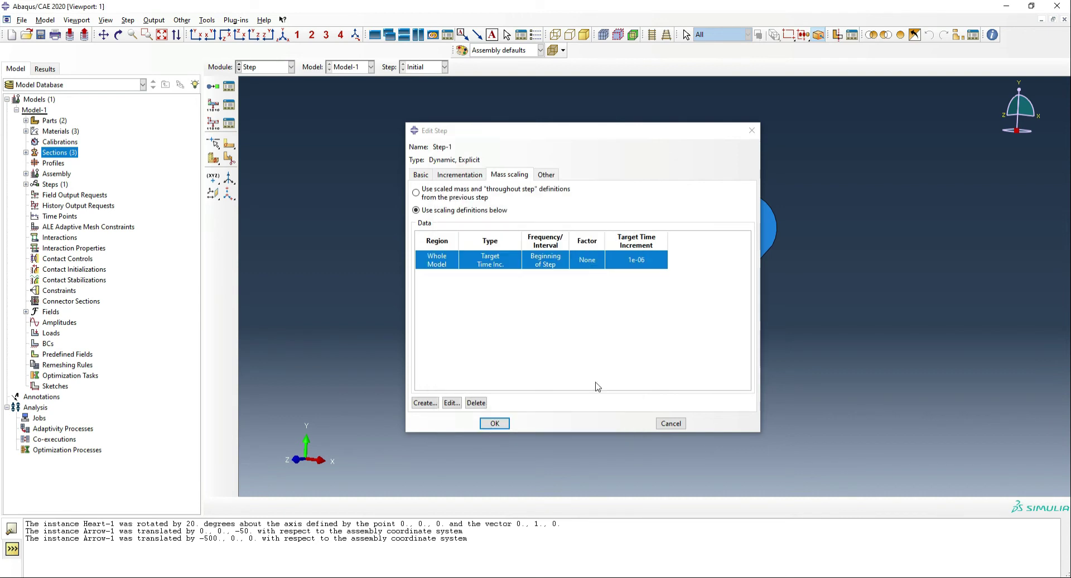
left_click(495, 424)
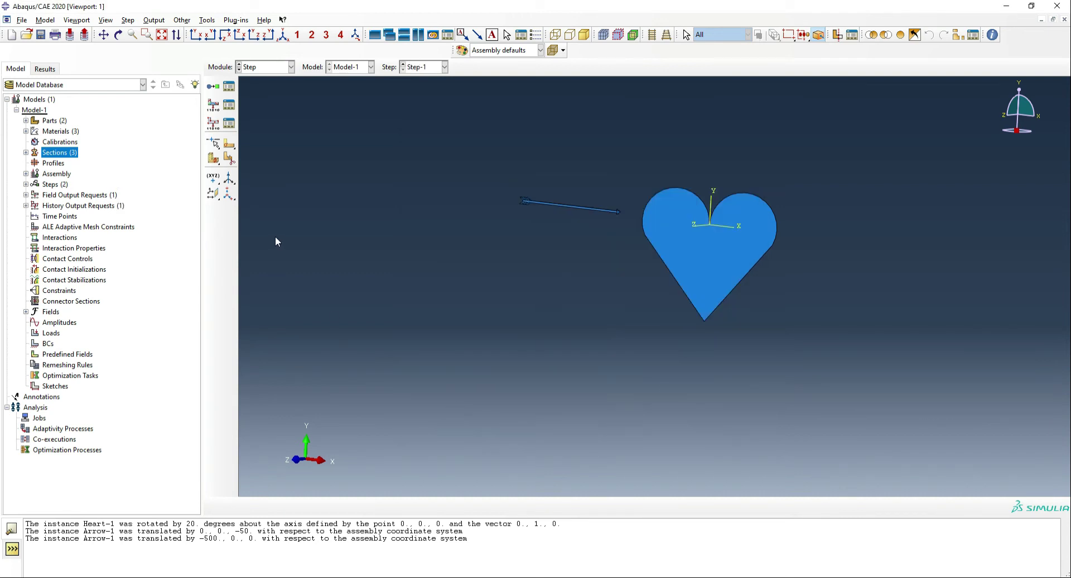
Start a General contact (Explicit) interaction in Step-1
left_click(285, 67)
left_click(265, 121)
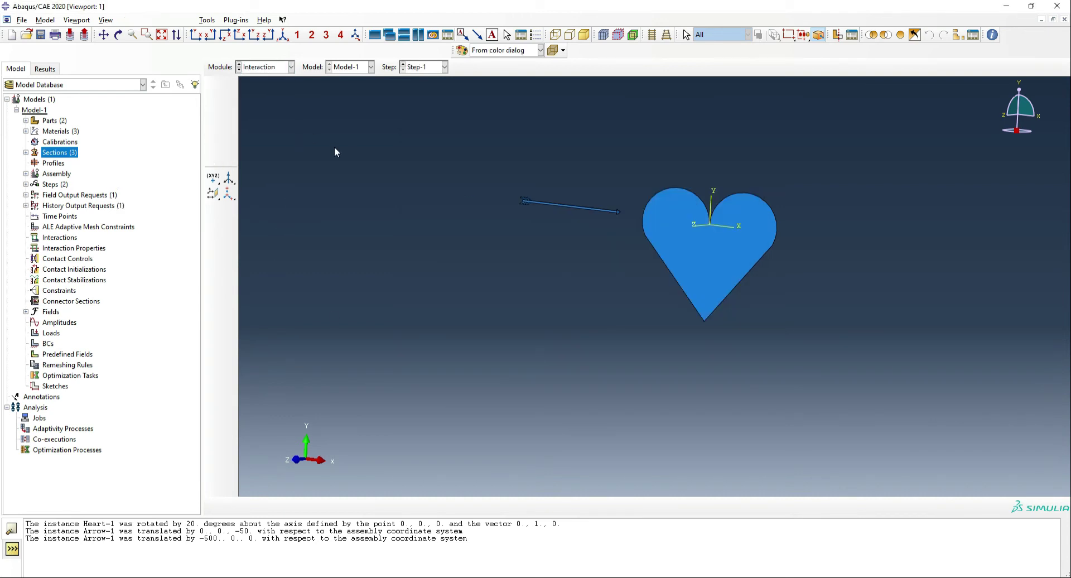
left_click(214, 88)
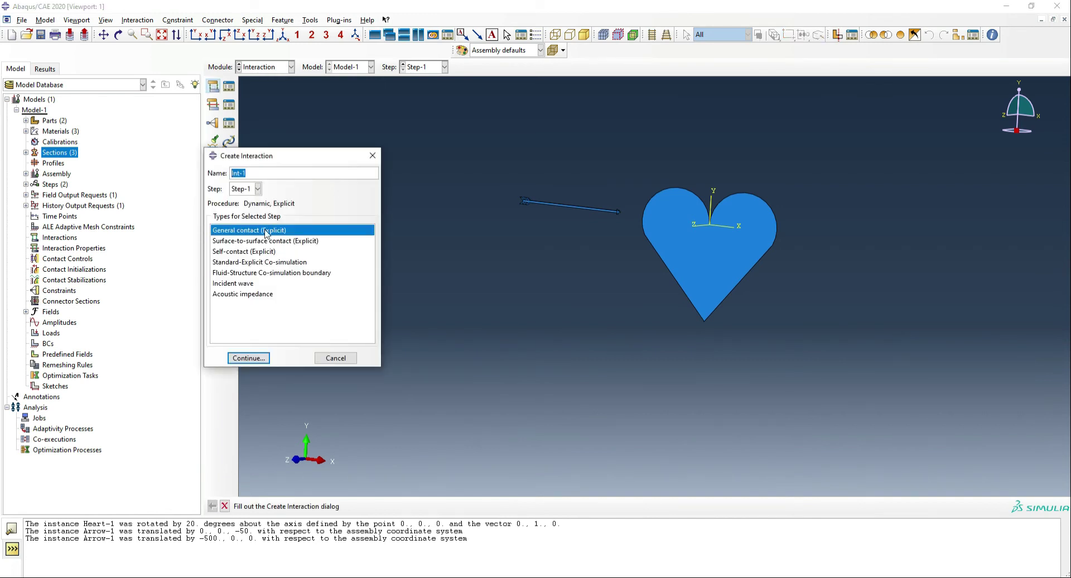
left_click(255, 360)
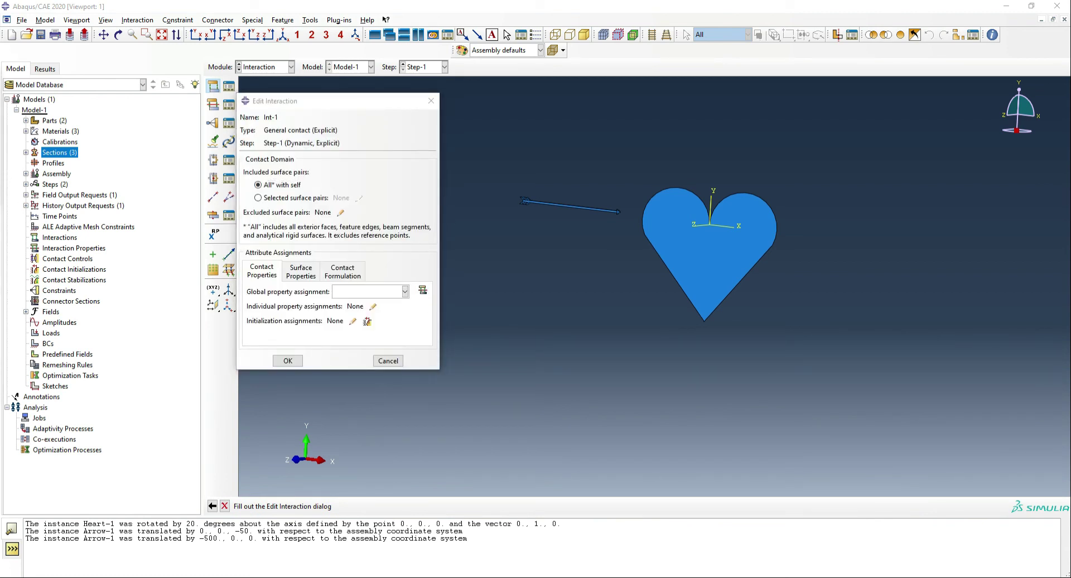
Create a contact property with default options, assign it globally as IntProp-1, and accept the interaction
left_click(423, 290)
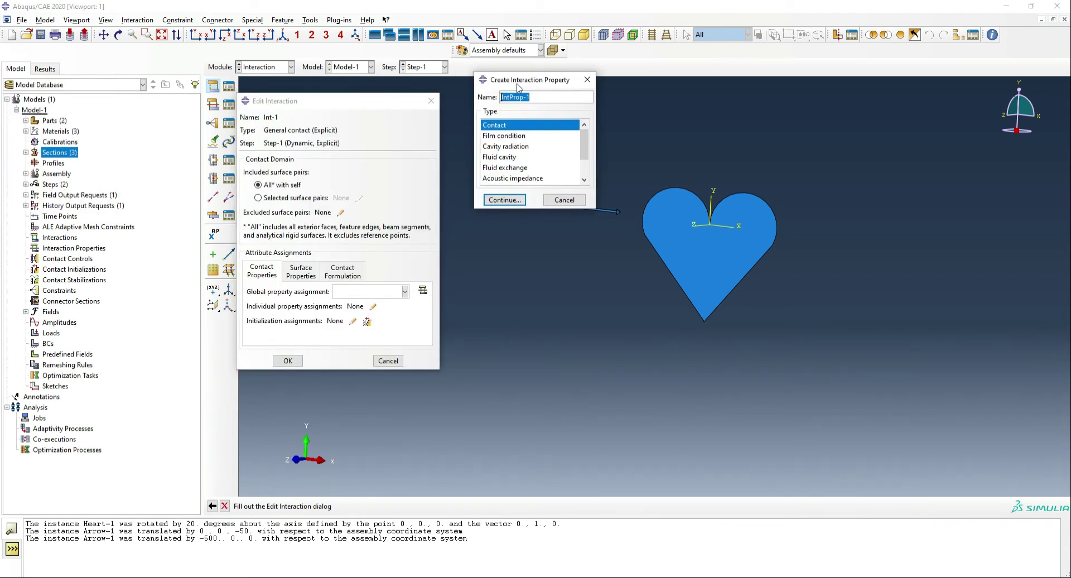
left_click(507, 202)
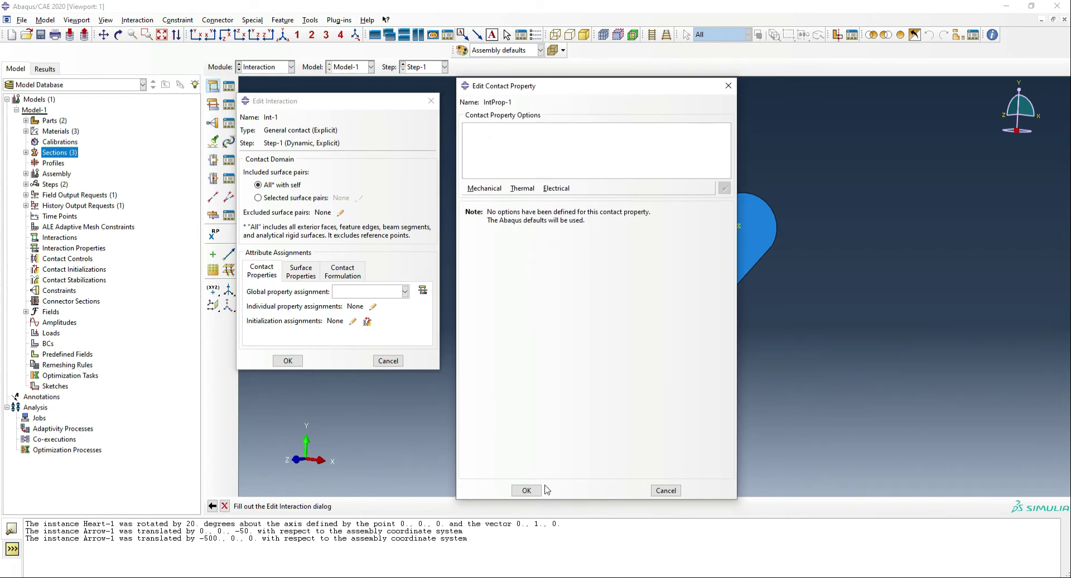
left_click(526, 490)
left_click(405, 292)
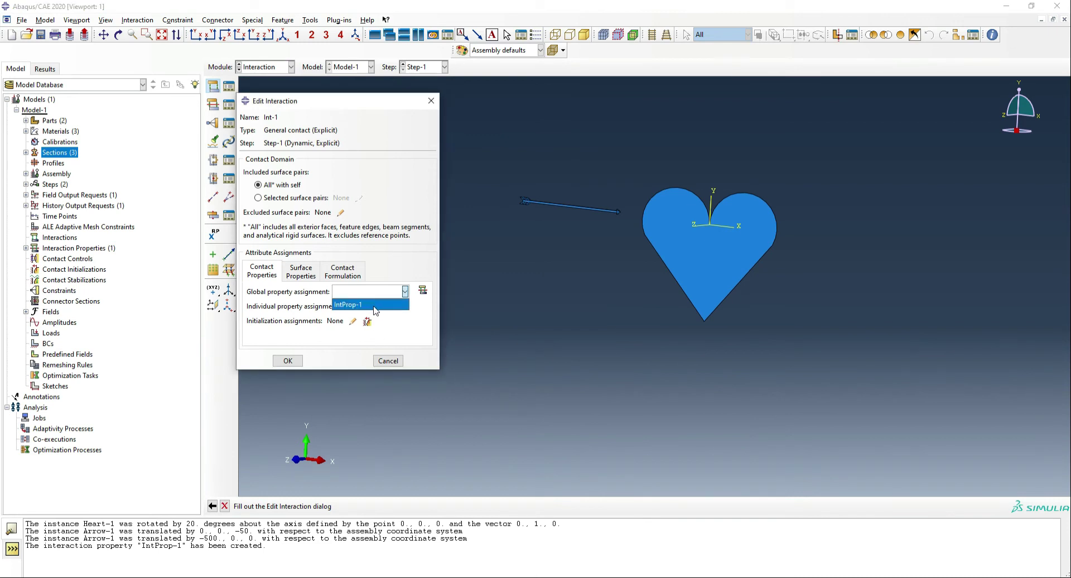
left_click(357, 304)
left_click(284, 362)
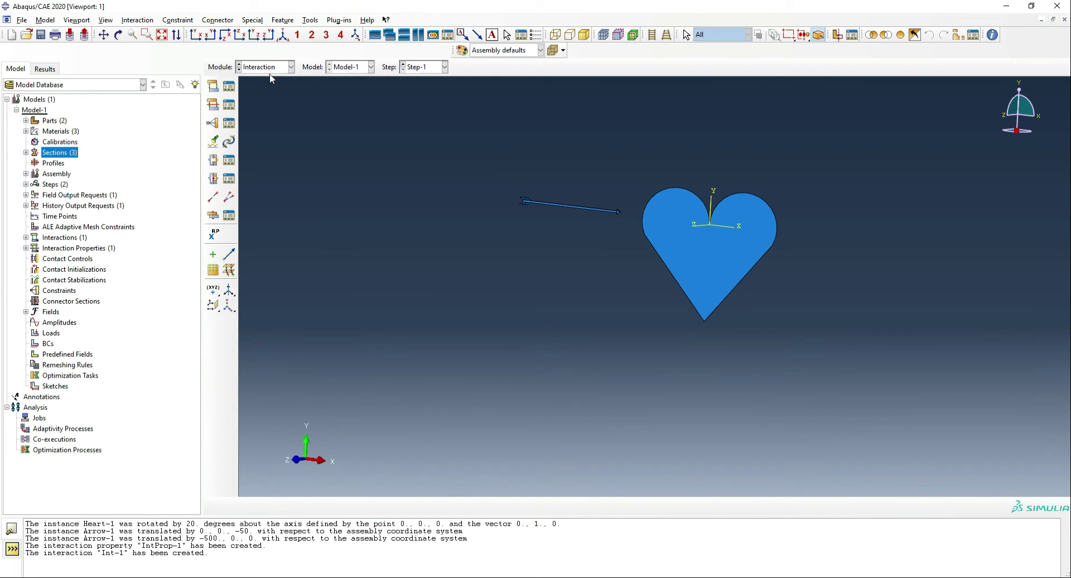
Apply an ENCASTRE boundary condition in Step-1 to all outer edges of the heart
left_click(268, 68)
left_click(265, 132)
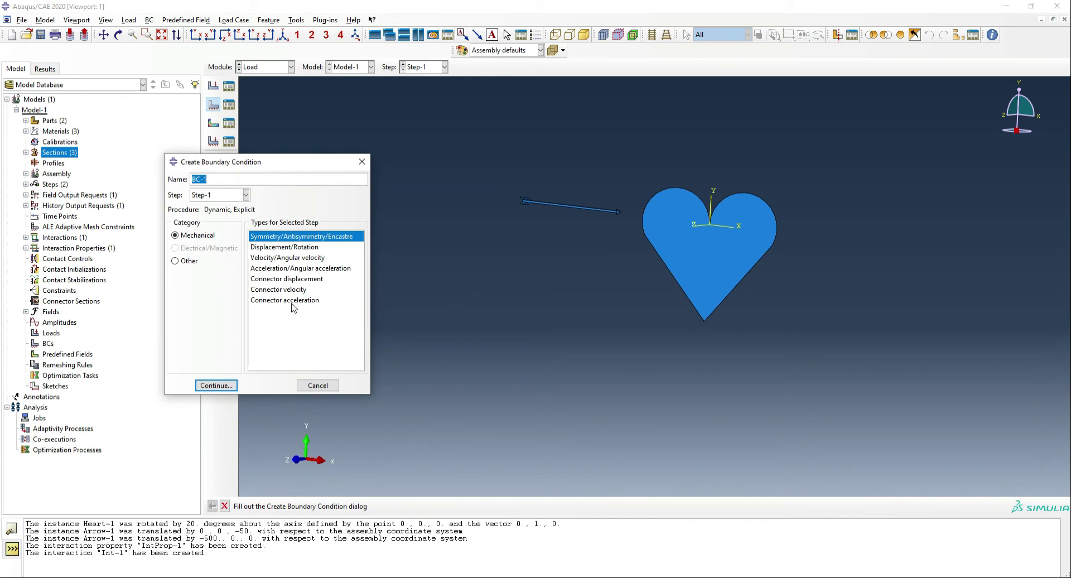
left_click(216, 386)
scroll(642, 200, "up", 3)
left_click(641, 213)
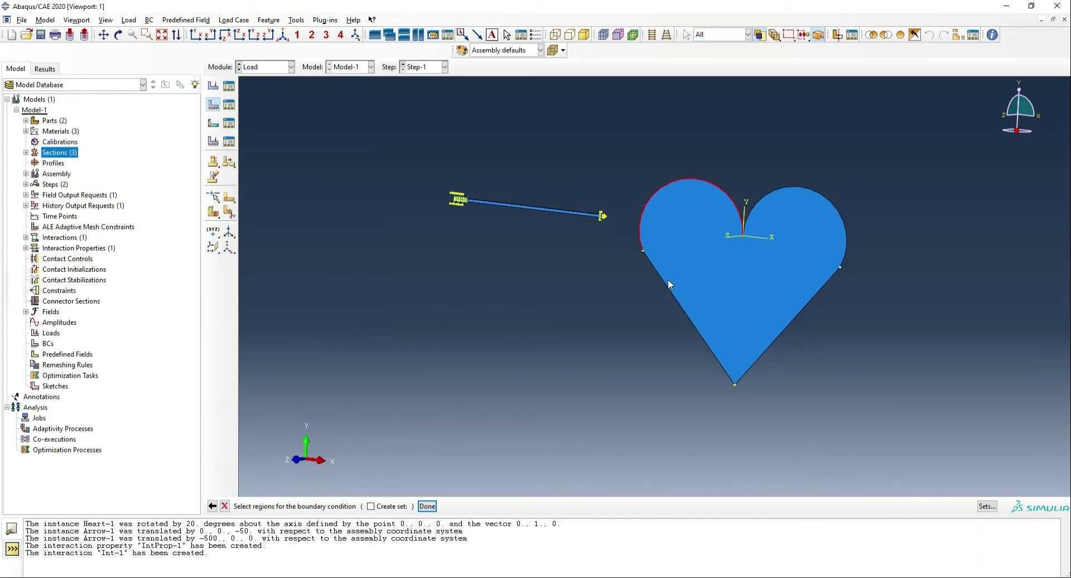
left_click(666, 283, "shift")
left_click(845, 253, "shift")
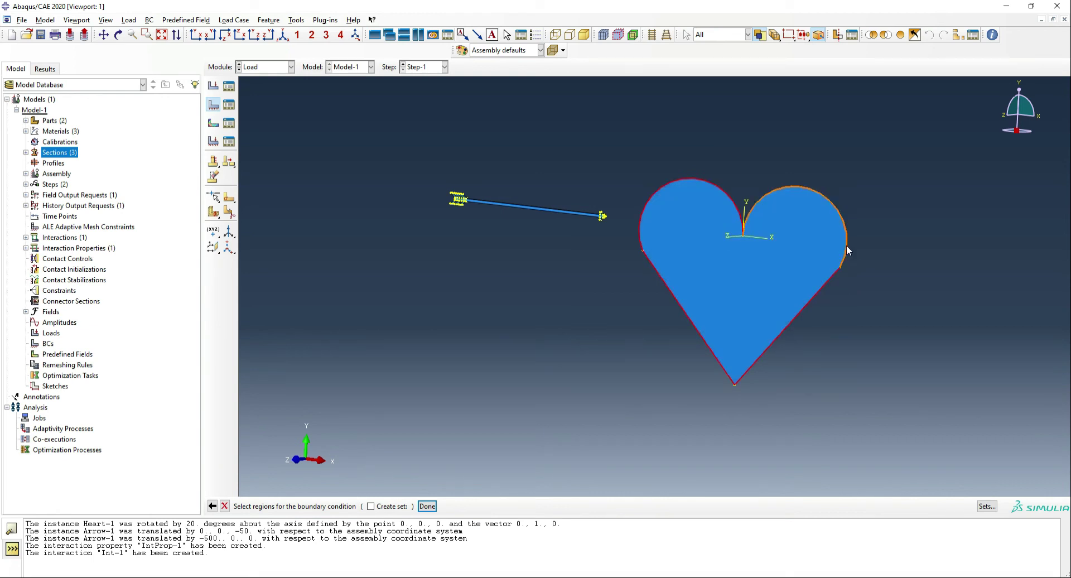
middle_click(786, 350)
left_click(226, 391)
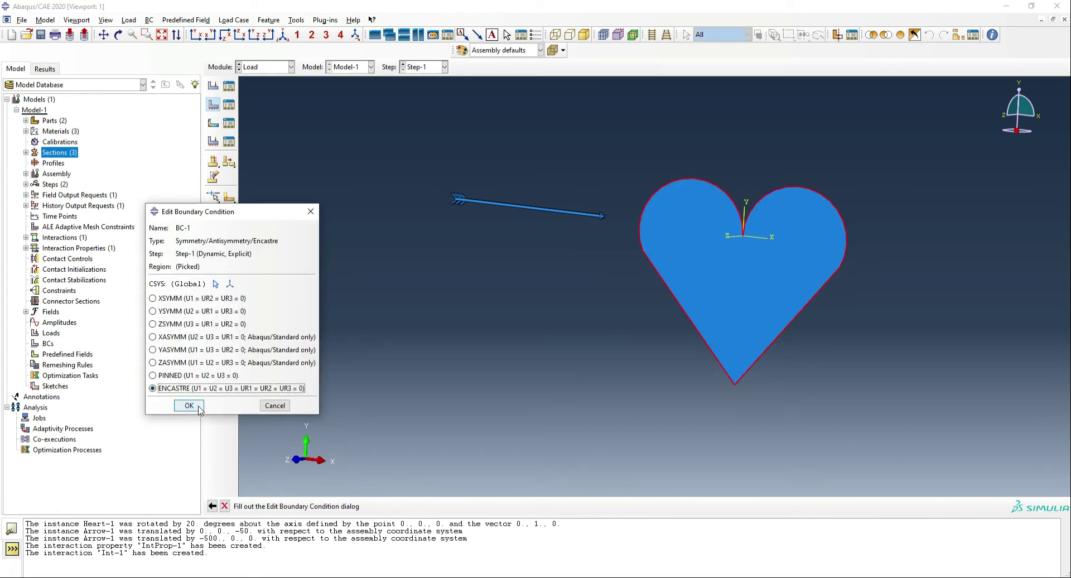
left_click(190, 407)
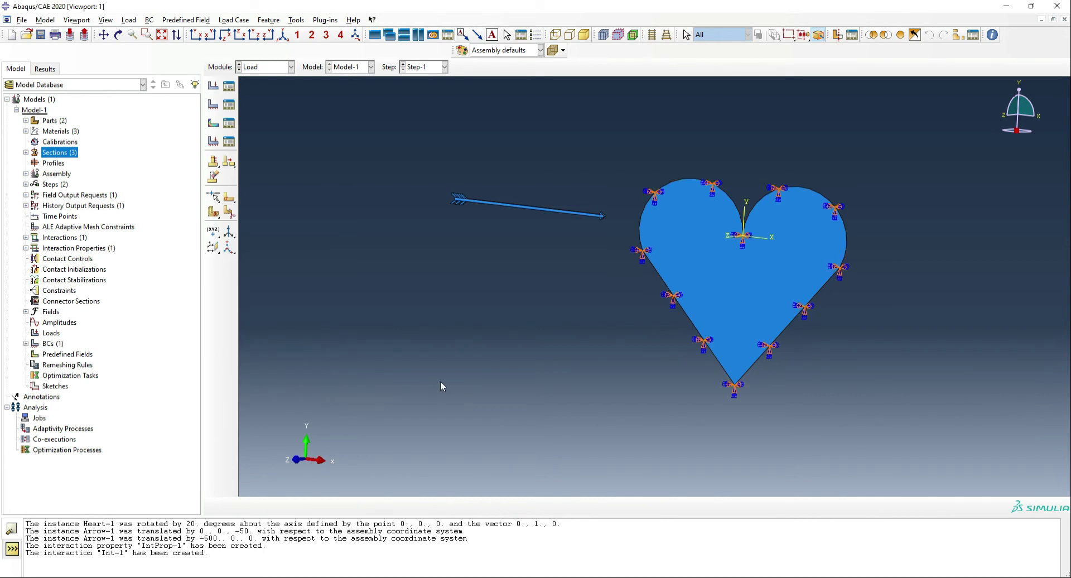
Create a uniform translational velocity predefined field in the Initial step for the whole arrow, entering its V1 component
left_click(213, 123)
left_click(352, 123)
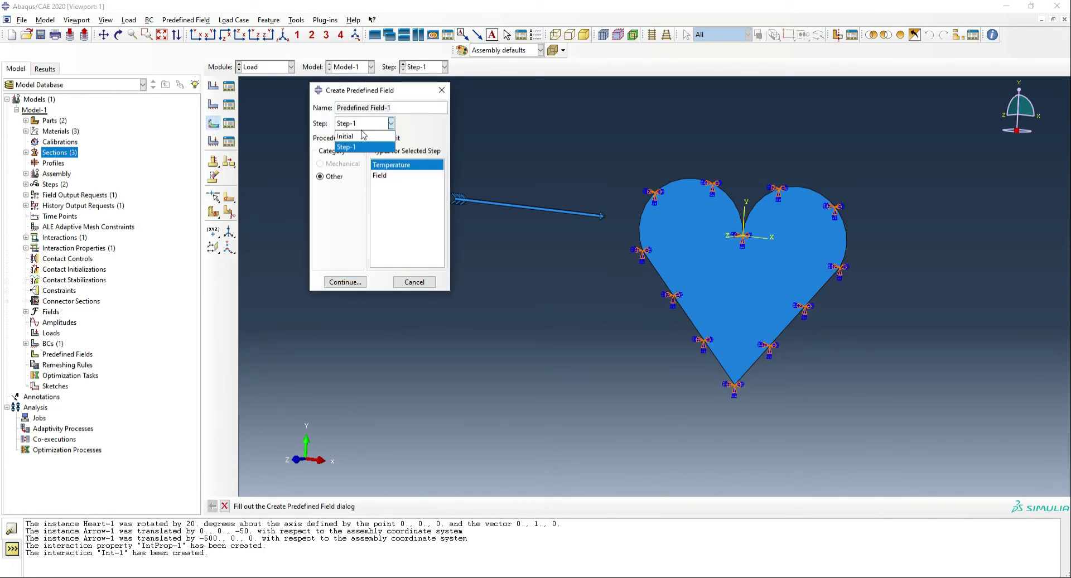
left_click(349, 133)
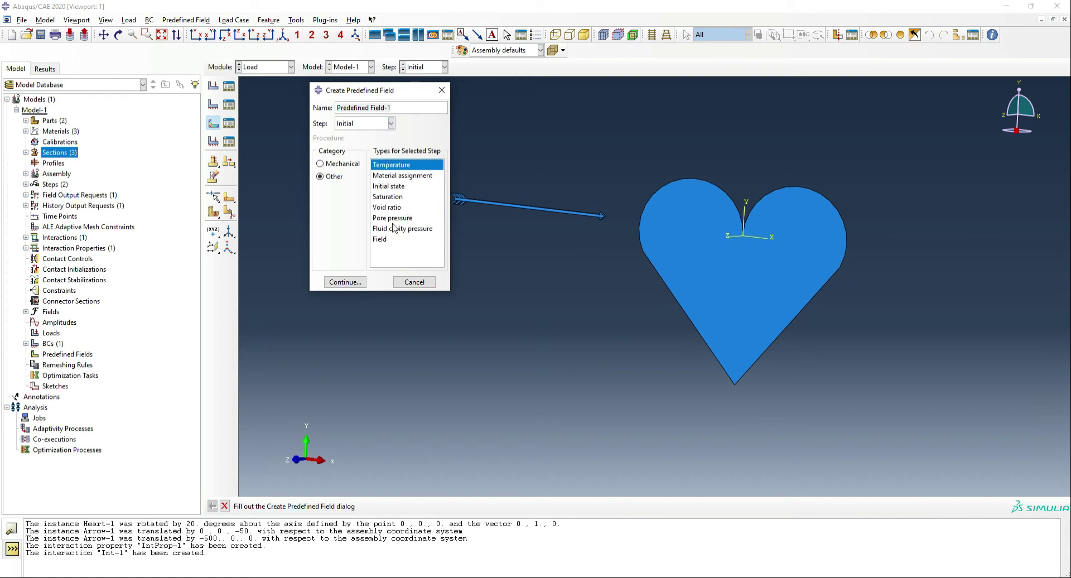
left_click(357, 163)
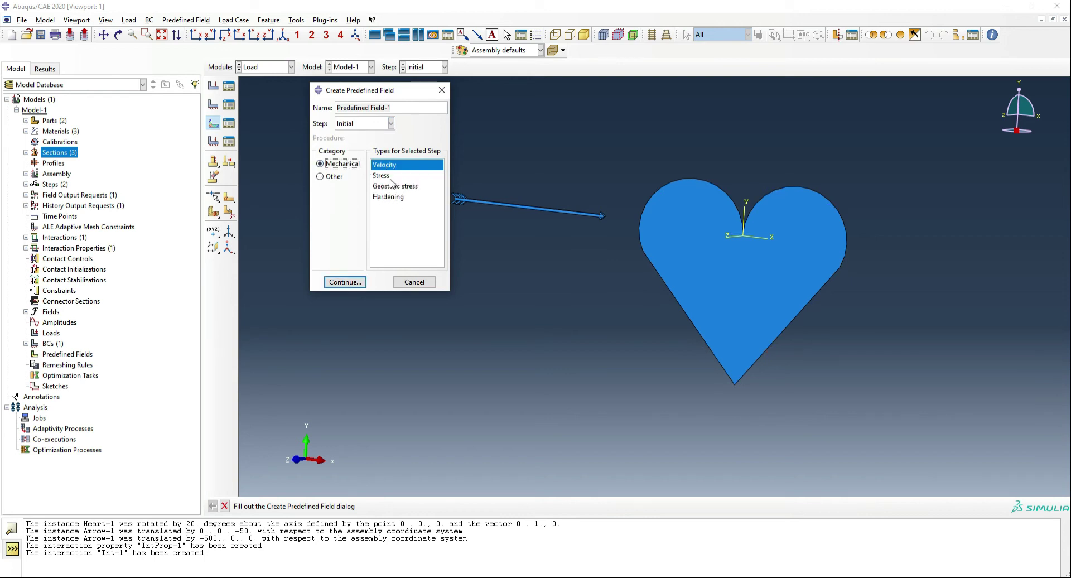
left_click(345, 282)
left_click_drag(394, 165, 616, 244)
middle_click(545, 262)
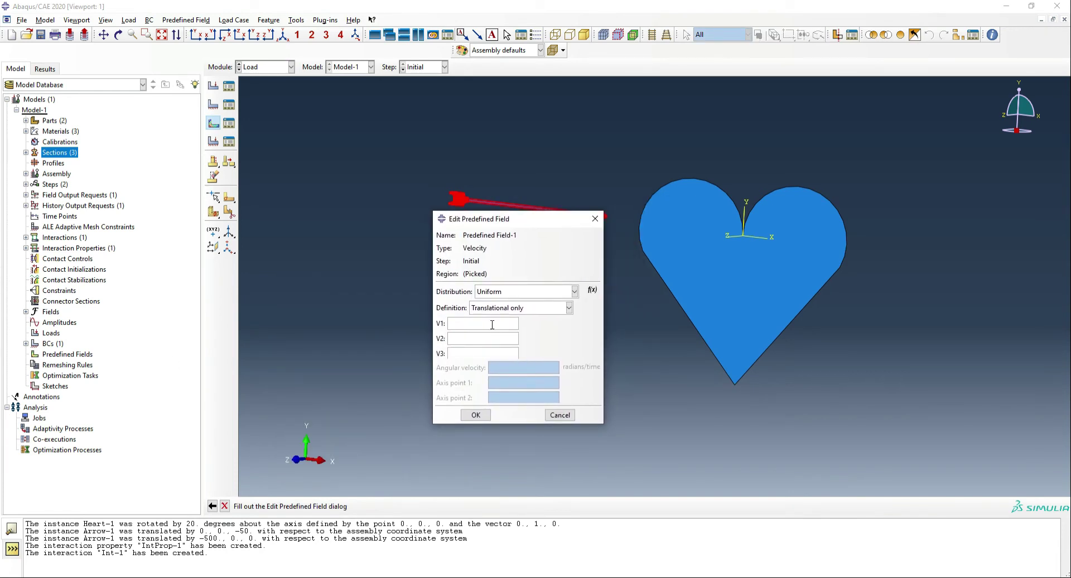
type("0000")
left_click(475, 415)
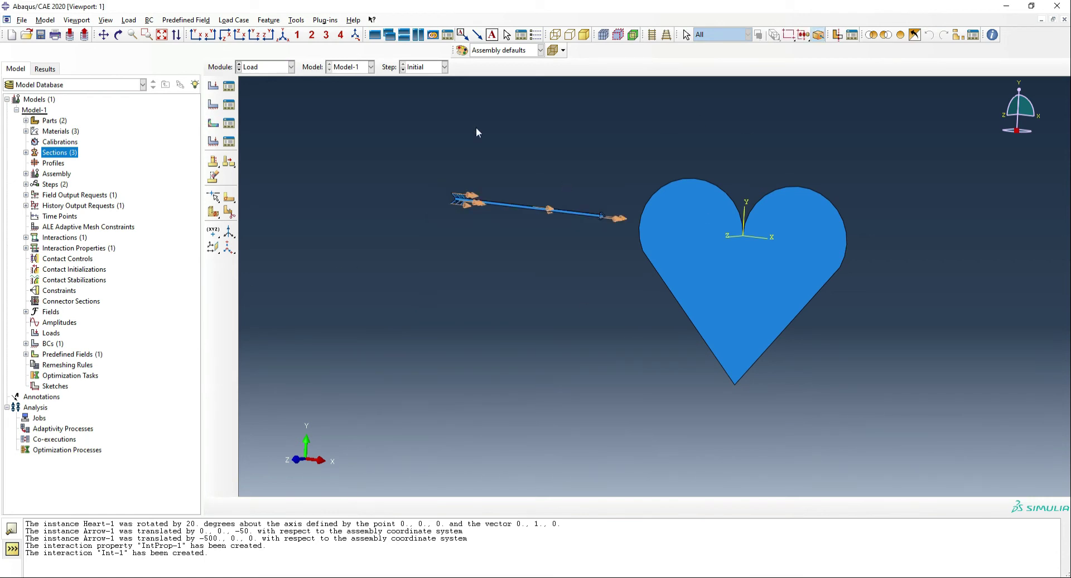
Assign global seeds to the Heart part and generate its mesh
left_click(265, 67)
left_click(270, 143)
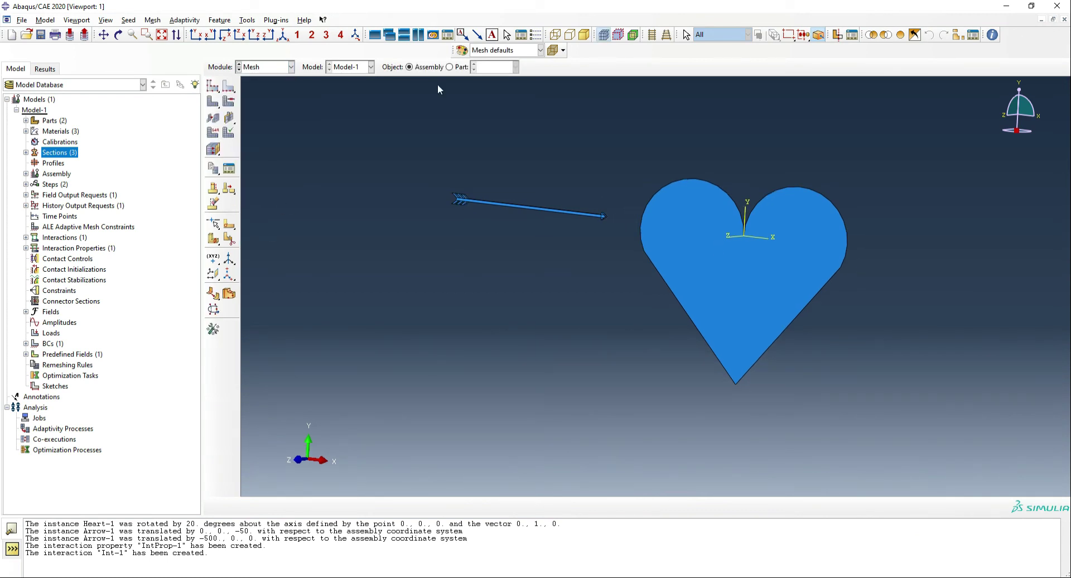
left_click(450, 67)
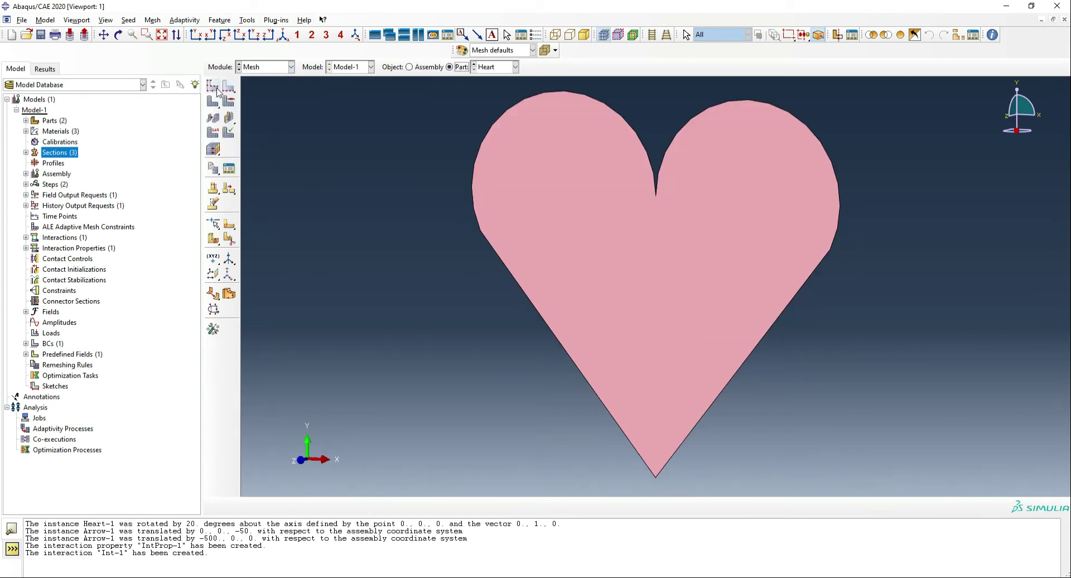
left_click(212, 86)
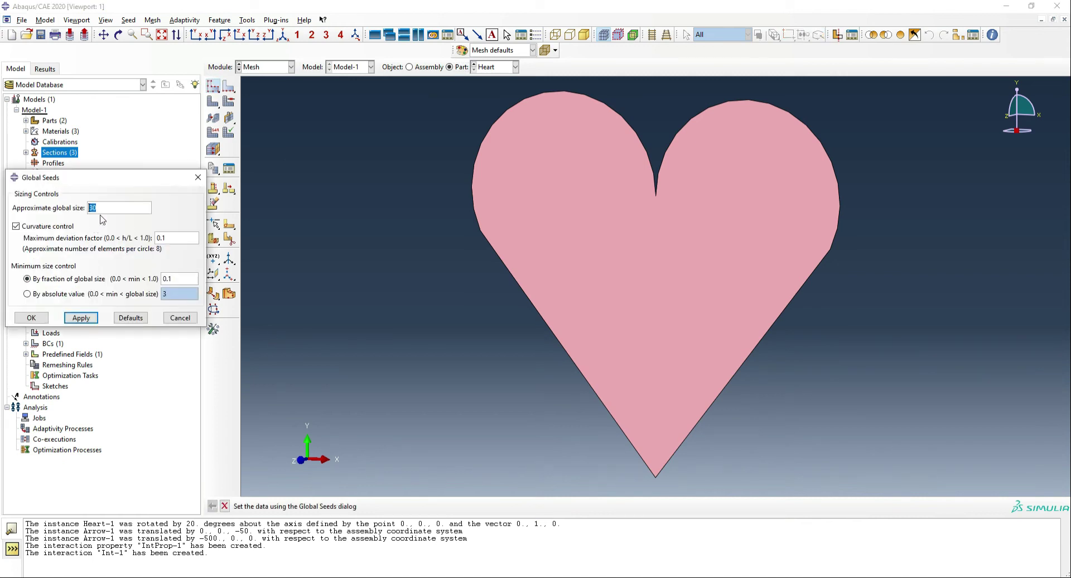
left_click(32, 318)
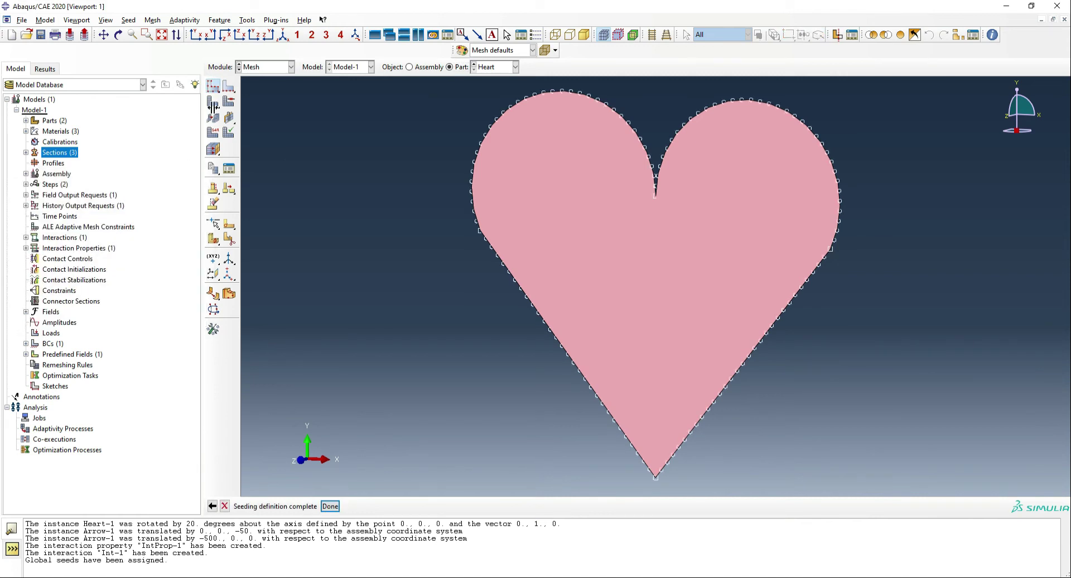
left_click(217, 102)
middle_click(716, 301)
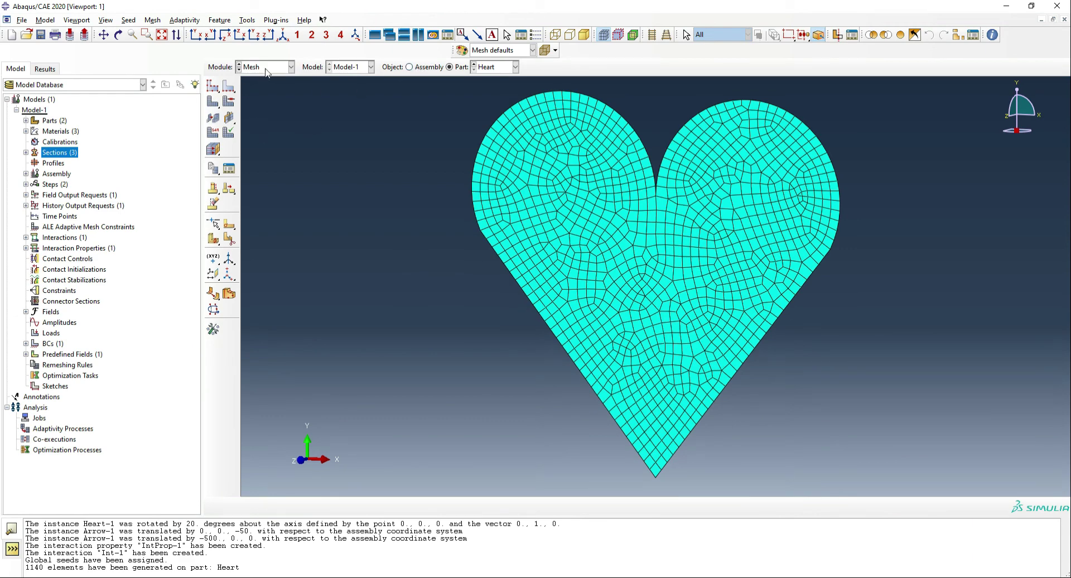
Assign global seeds of size 15 to the Arrow part and generate its mesh
left_click(515, 67)
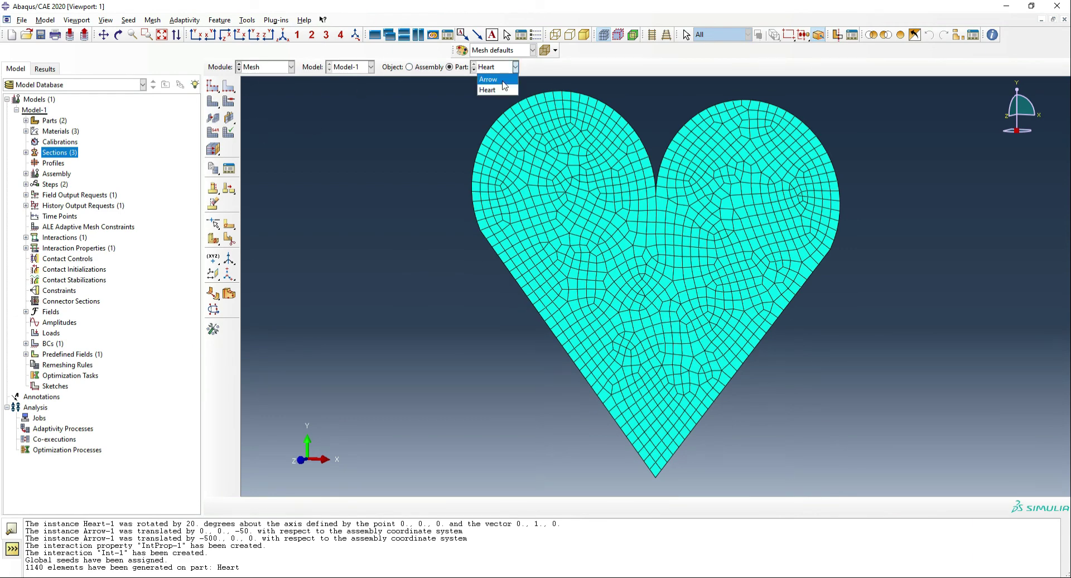
left_click(488, 80)
left_click(213, 85)
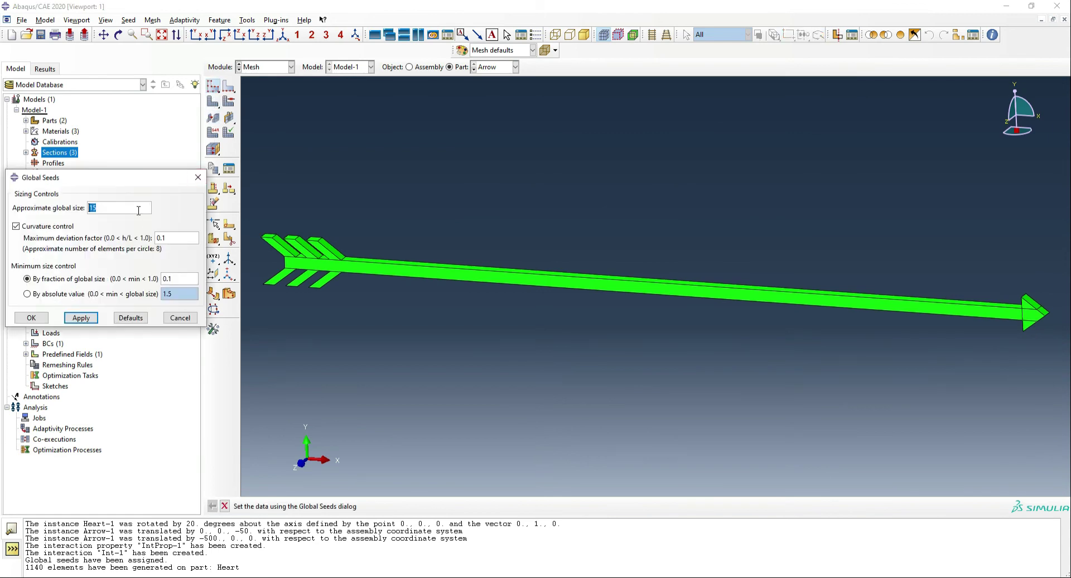
left_click(35, 318)
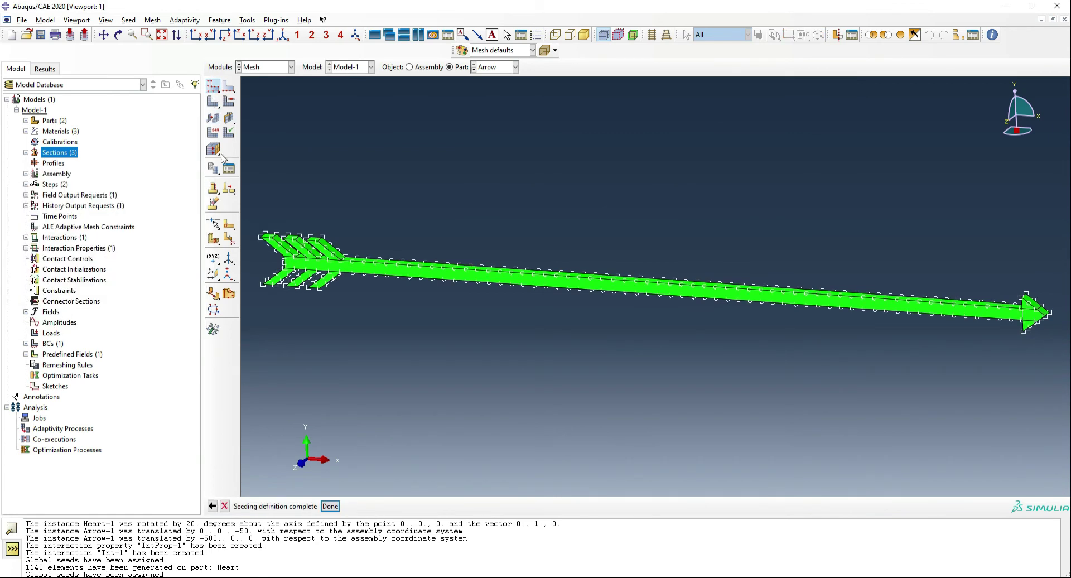
left_click(212, 116)
middle_click(574, 170)
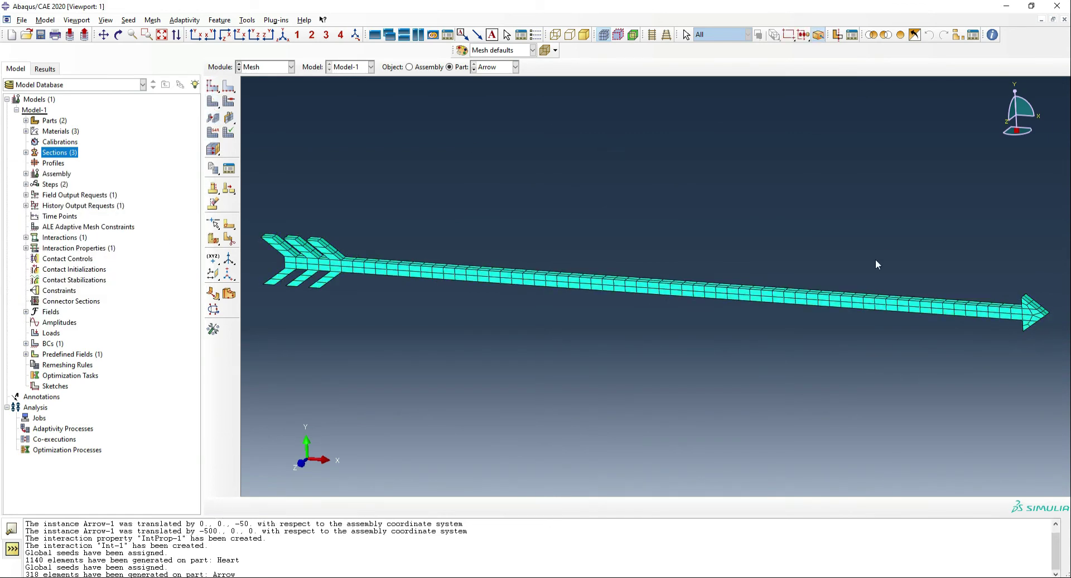
scroll(636, 263, "down", 3)
left_click_drag(636, 263, 657, 325, "ctrl+alt")
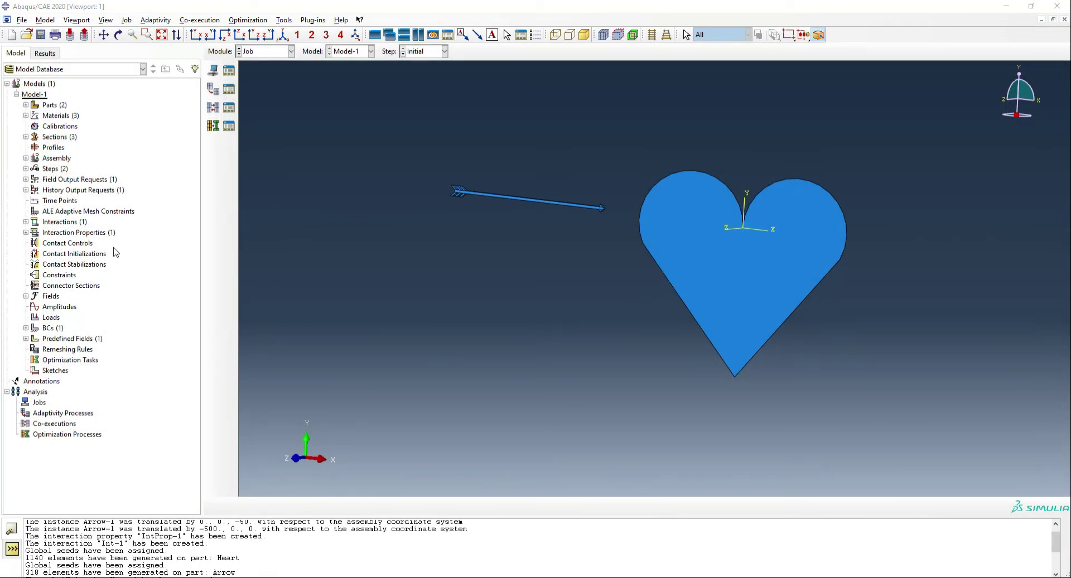
Set the F-Output-1 field output request to 100 evenly spaced intervals and add the STATUS variable to its outputs
left_click(26, 179)
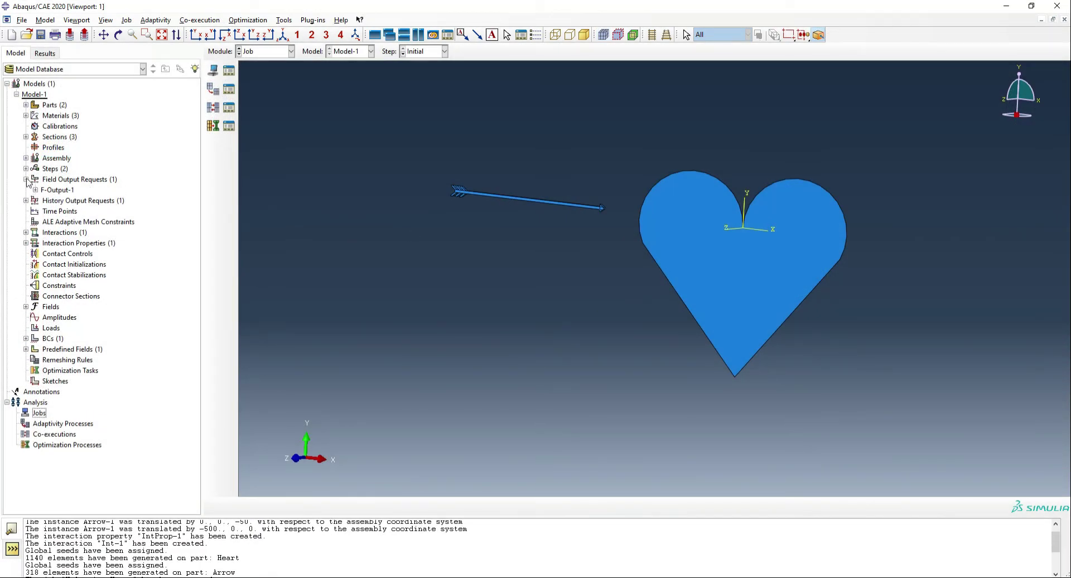
double_click(59, 191)
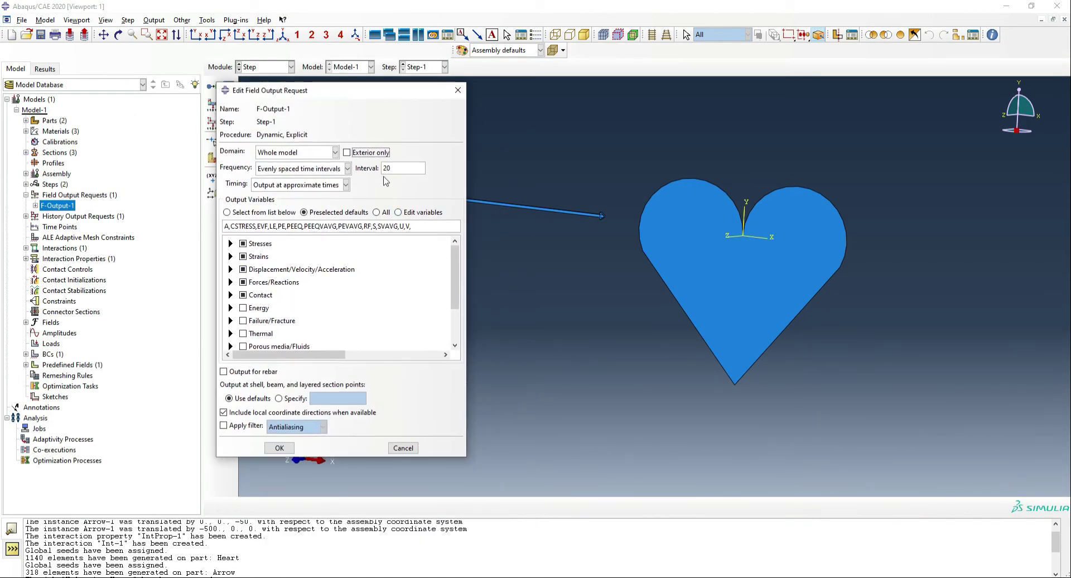
left_click_drag(390, 169, 364, 163)
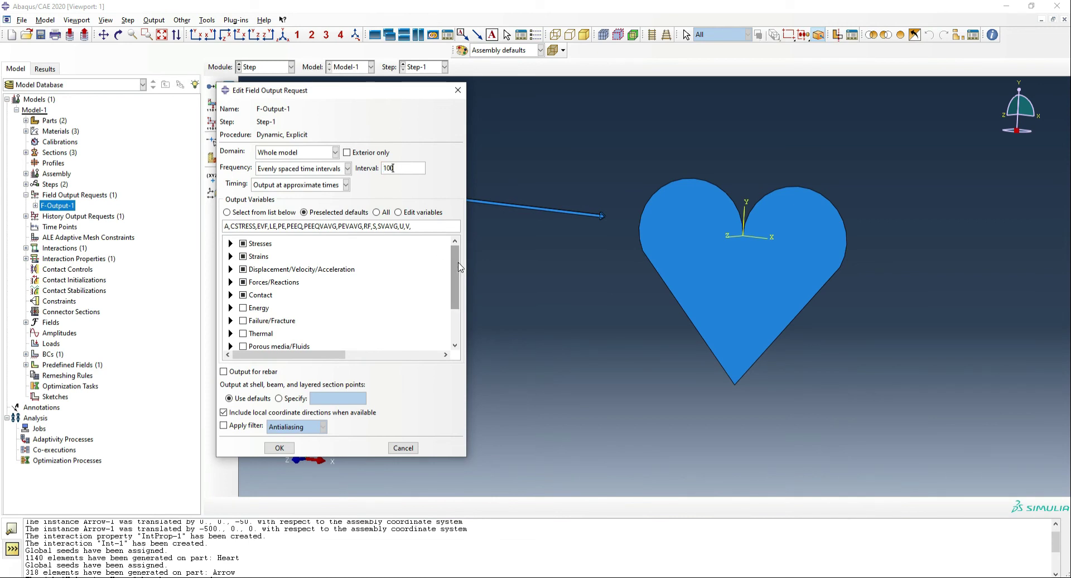
scroll(454, 274, "down", 2)
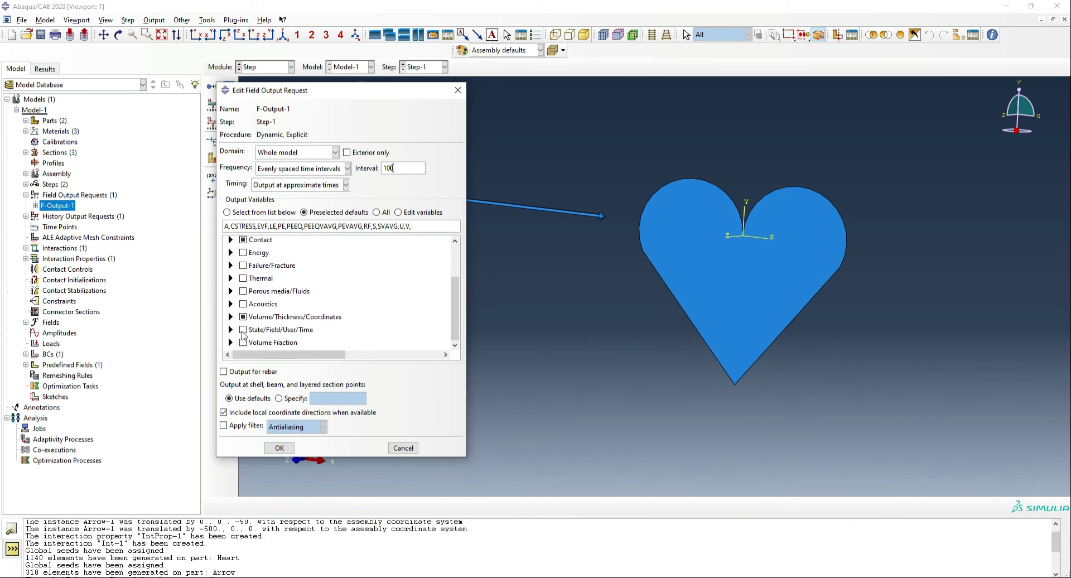
left_click(231, 330)
scroll(334, 295, "down", 2)
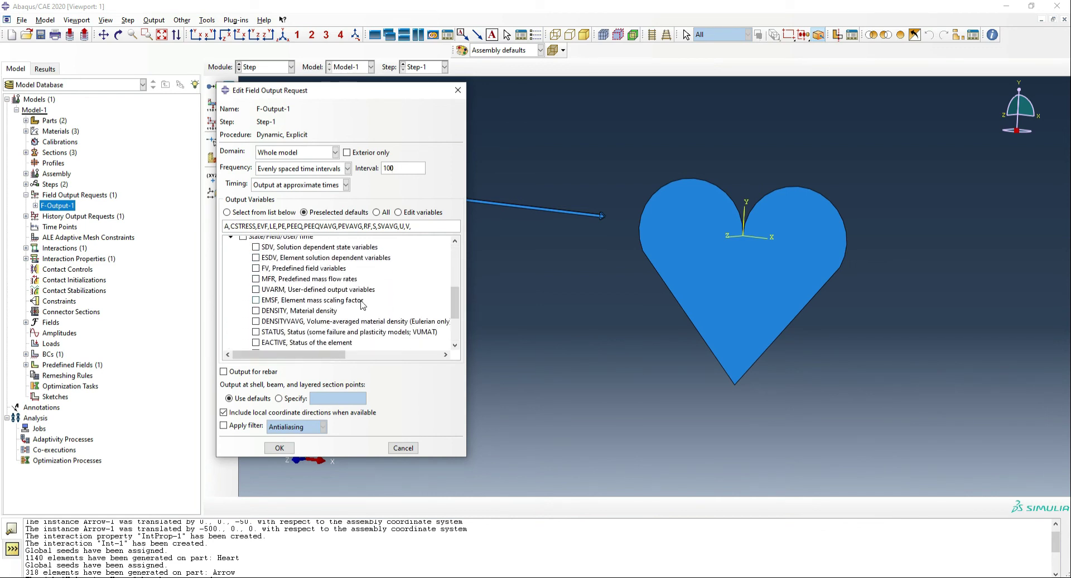
scroll(338, 295, "down", 2)
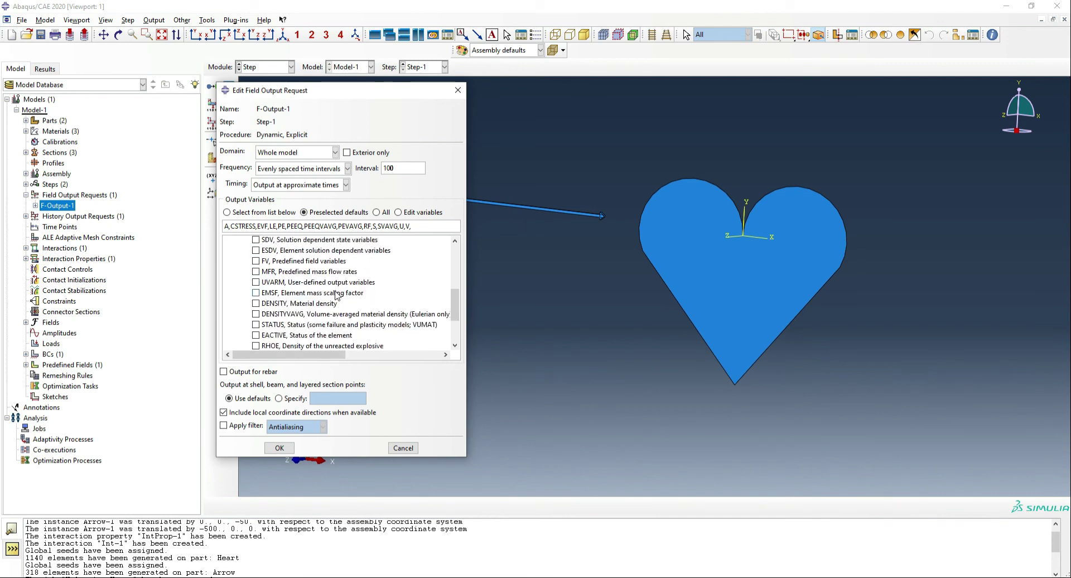
left_click(266, 327)
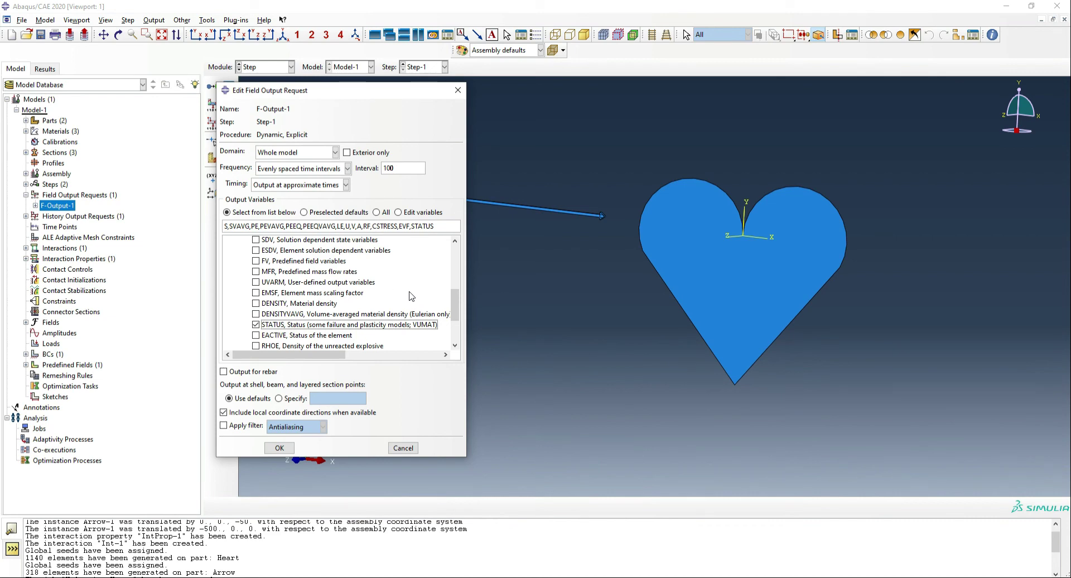
left_click(280, 446)
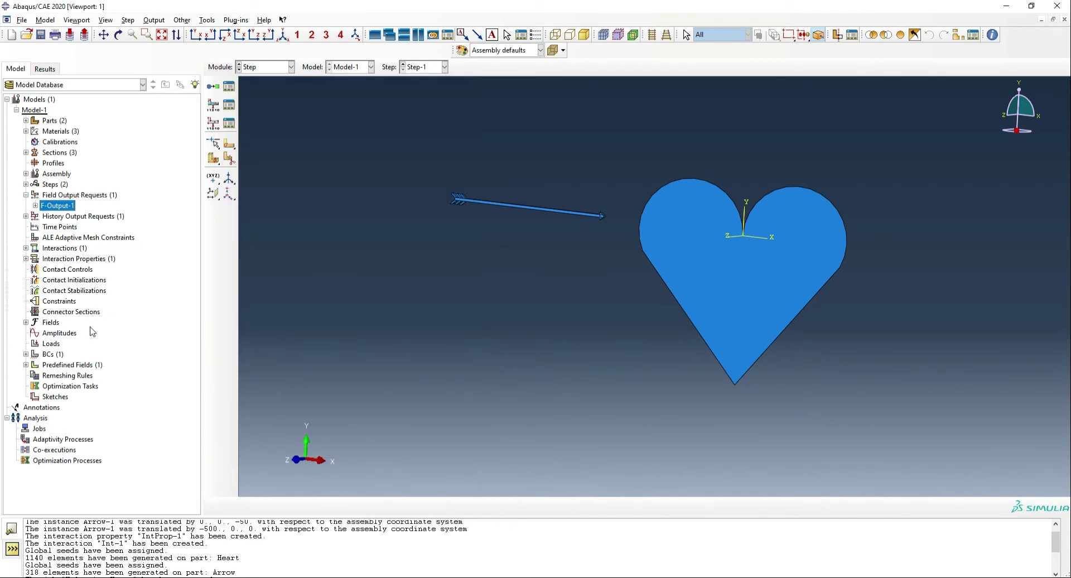
Create an analysis job named Valentines from Model-1
double_click(37, 429)
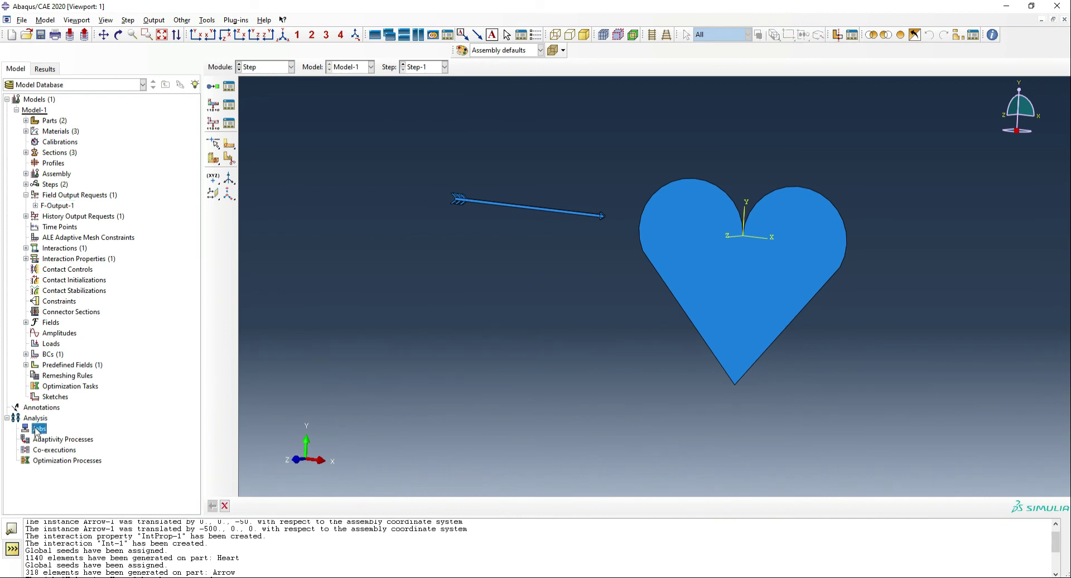
type("Va")
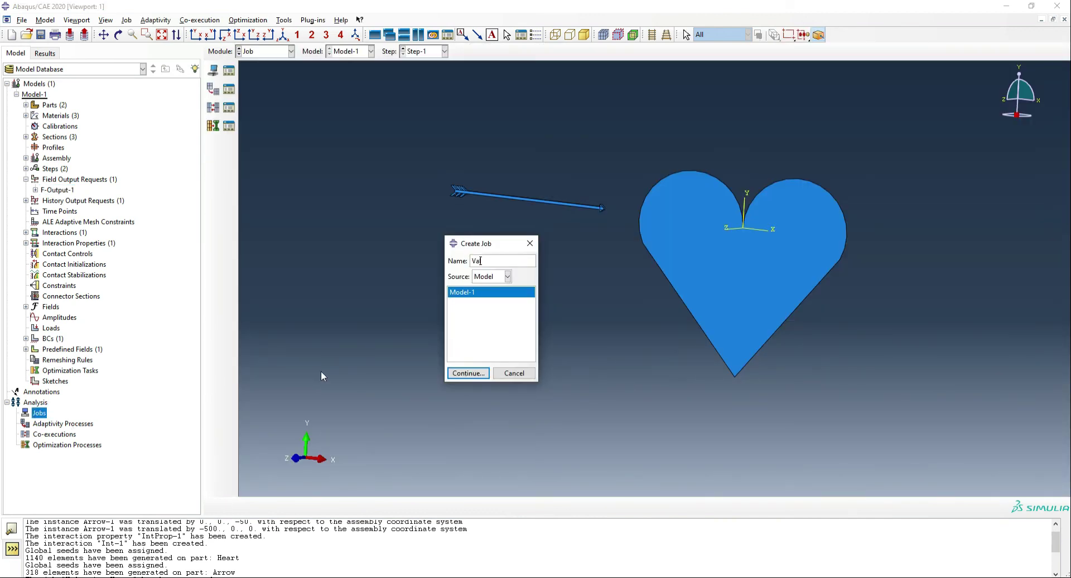
type("lentines")
left_click(469, 372)
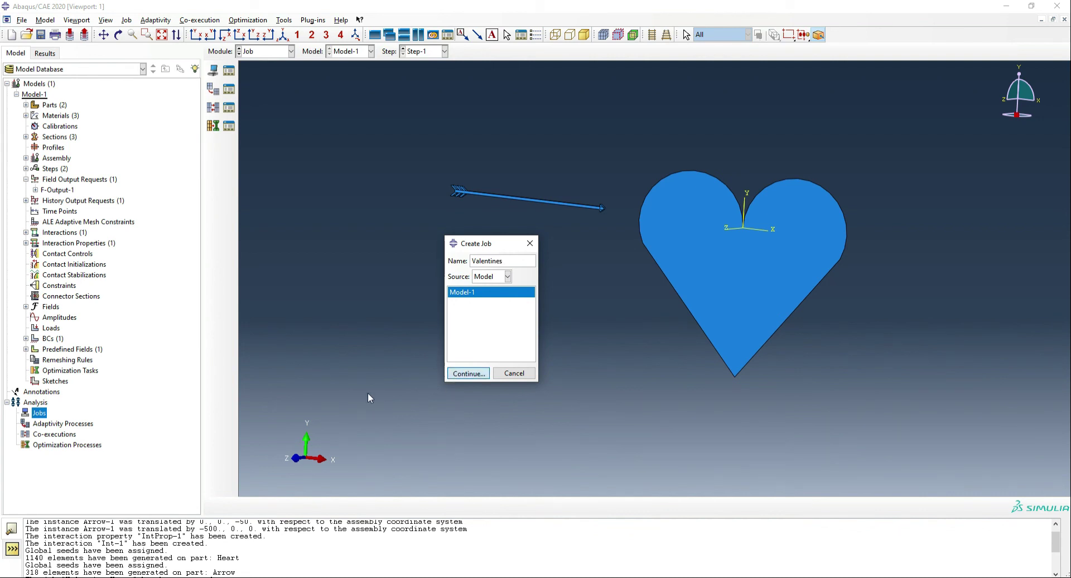
Set the Valentines job to use 8 processors and submit it for analysis
left_click(143, 306)
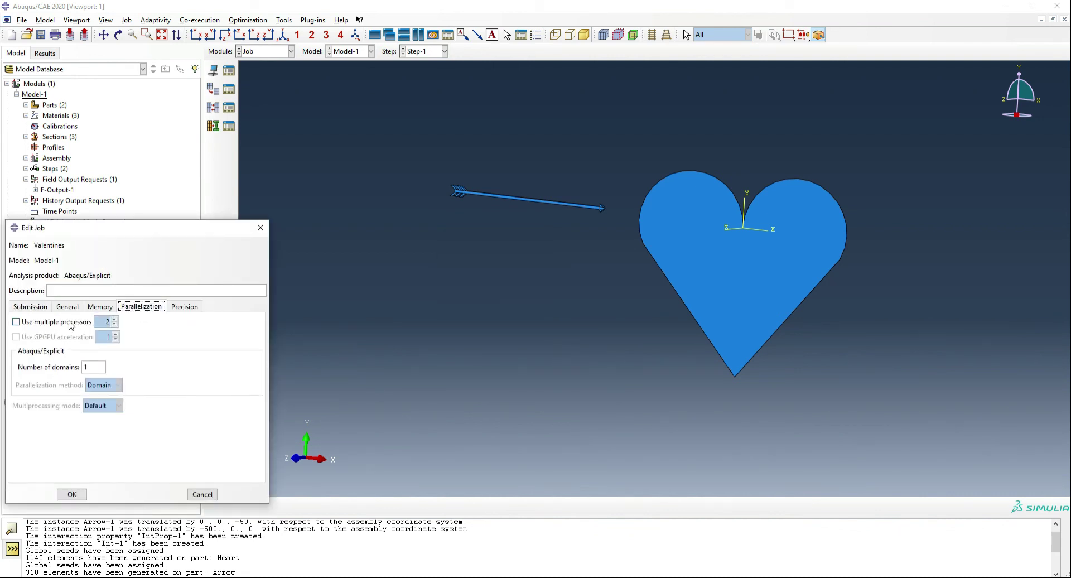
left_click(70, 322)
left_click(114, 319)
left_click(114, 320)
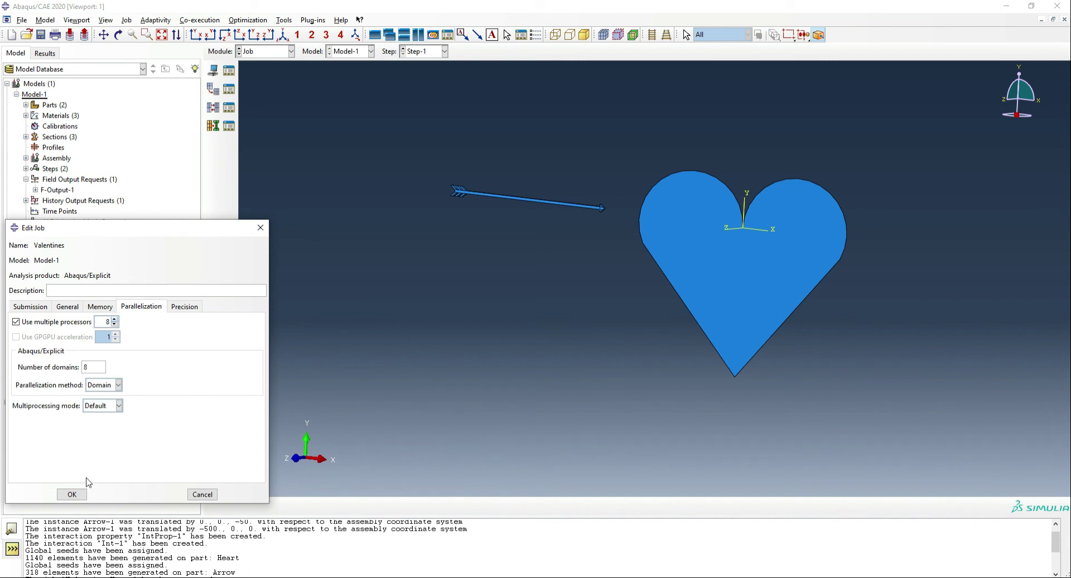
left_click(70, 495)
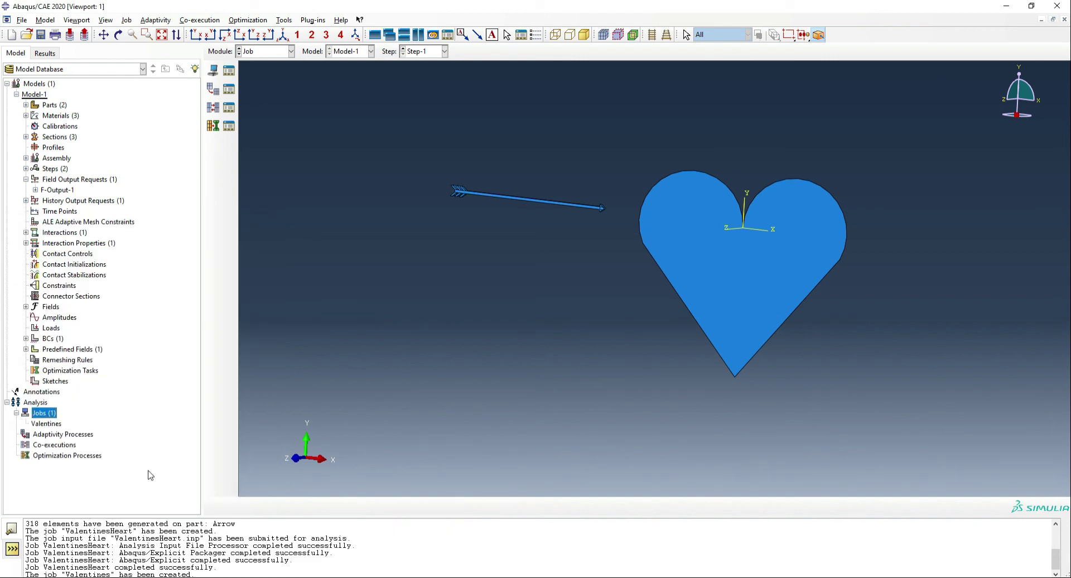
right_click(41, 424)
left_click(73, 507)
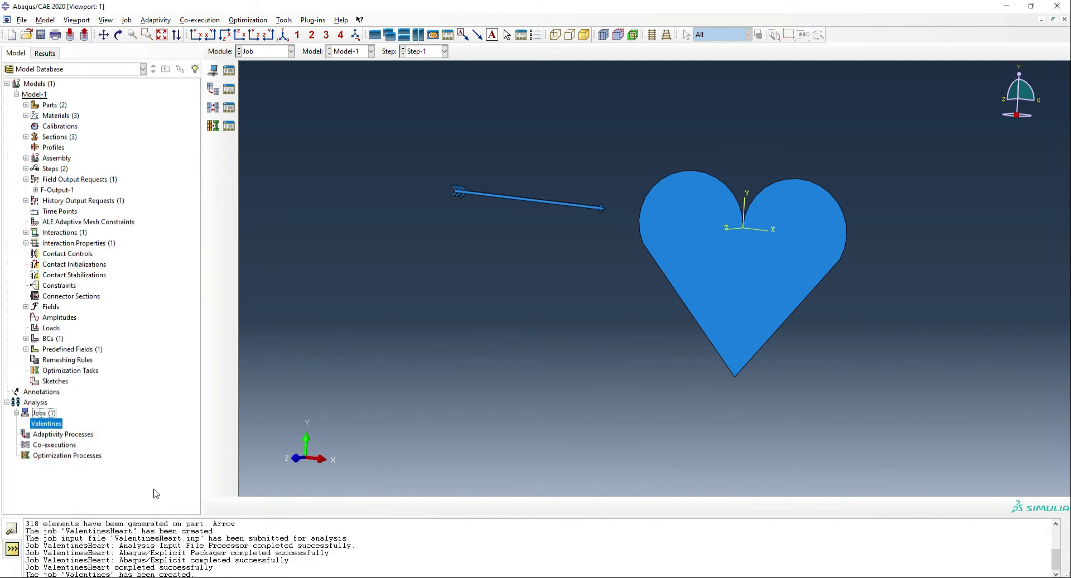
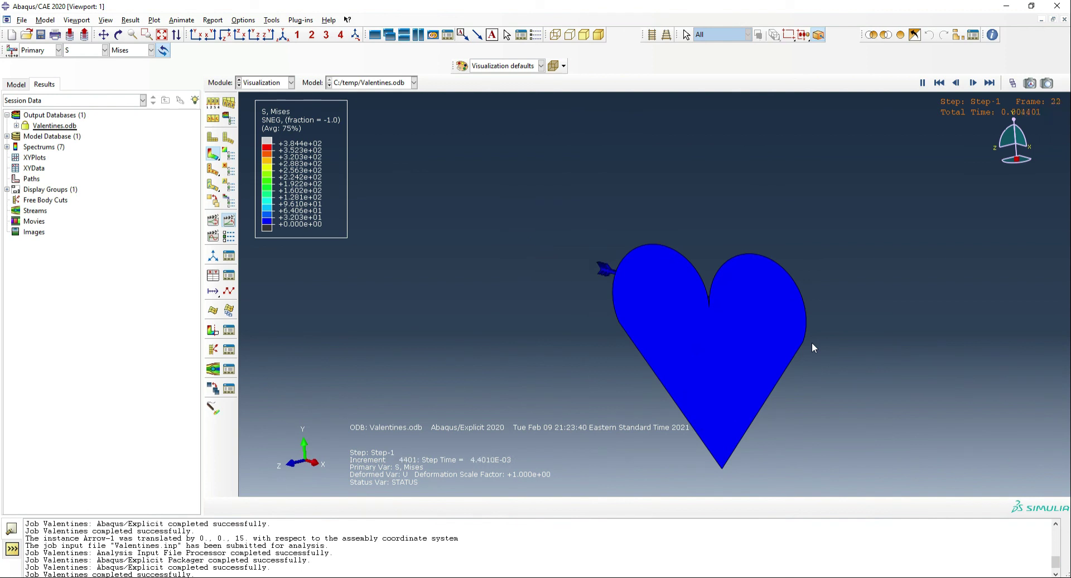
Stop the result animation and display the velocity V magnitude as the contour variable
left_click_drag(649, 311, 387, 231, "ctrl+alt")
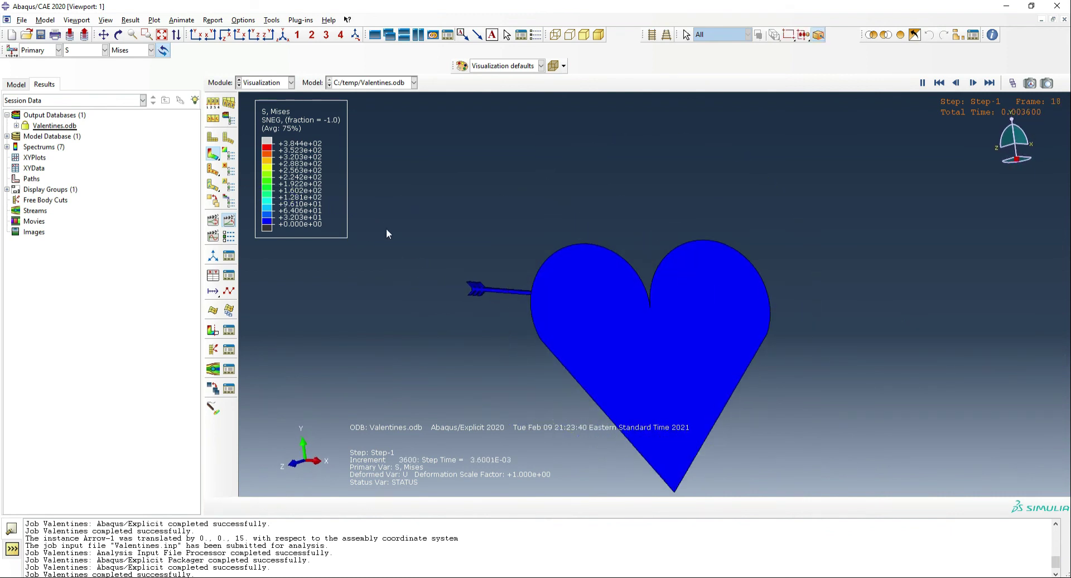
left_click(229, 220)
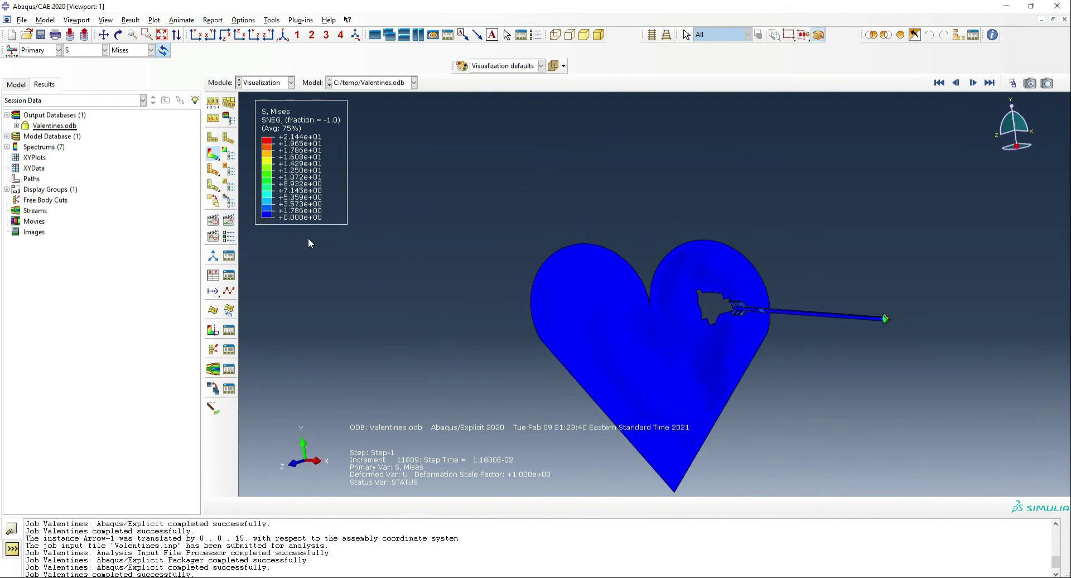
left_click(101, 54)
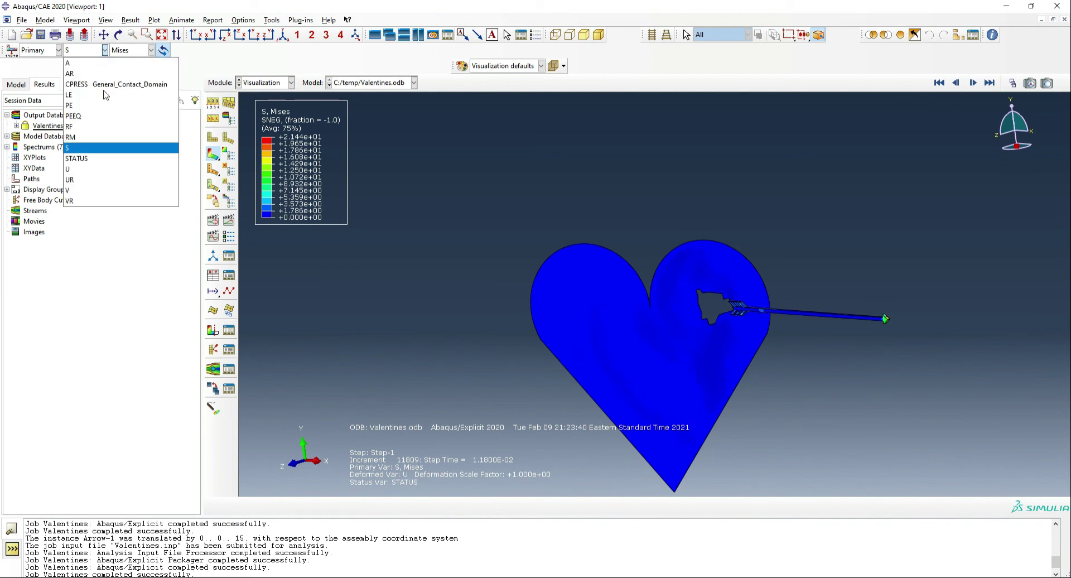
left_click(112, 189)
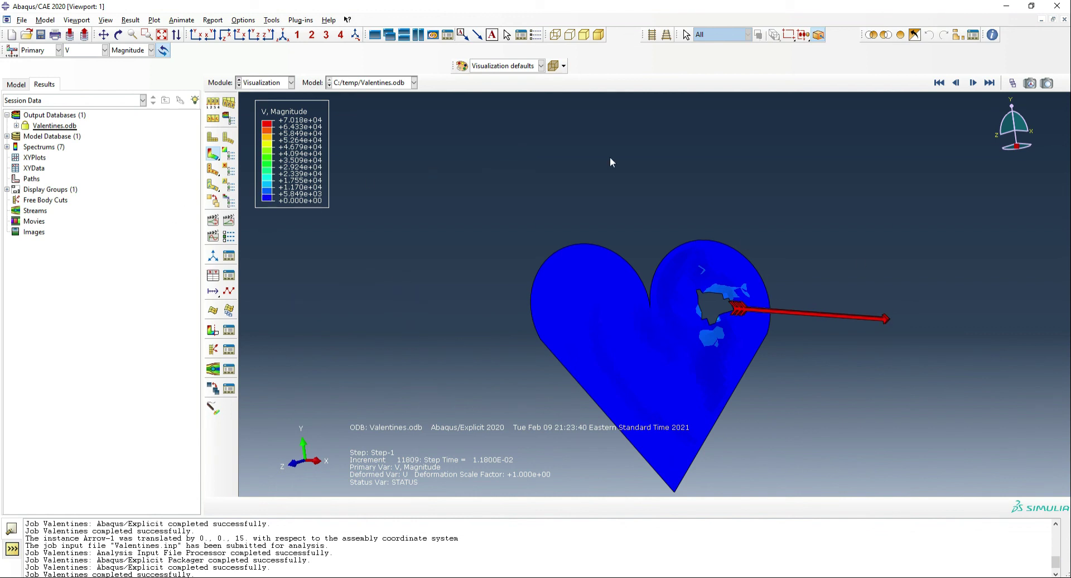
Plot the deformed shape of the model and color-code it by materials
left_click(230, 139)
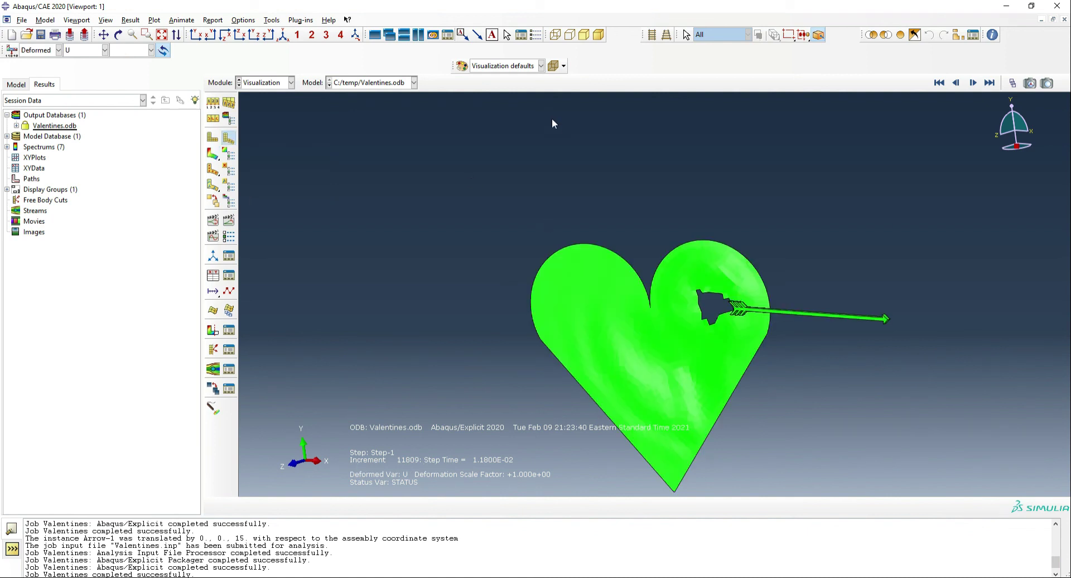
left_click(491, 66)
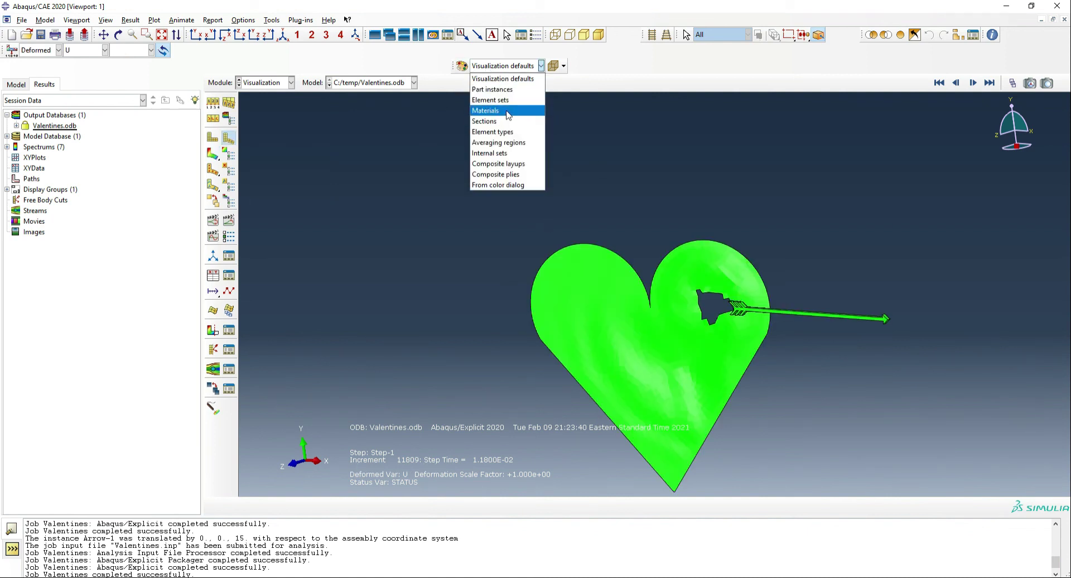
left_click(508, 111)
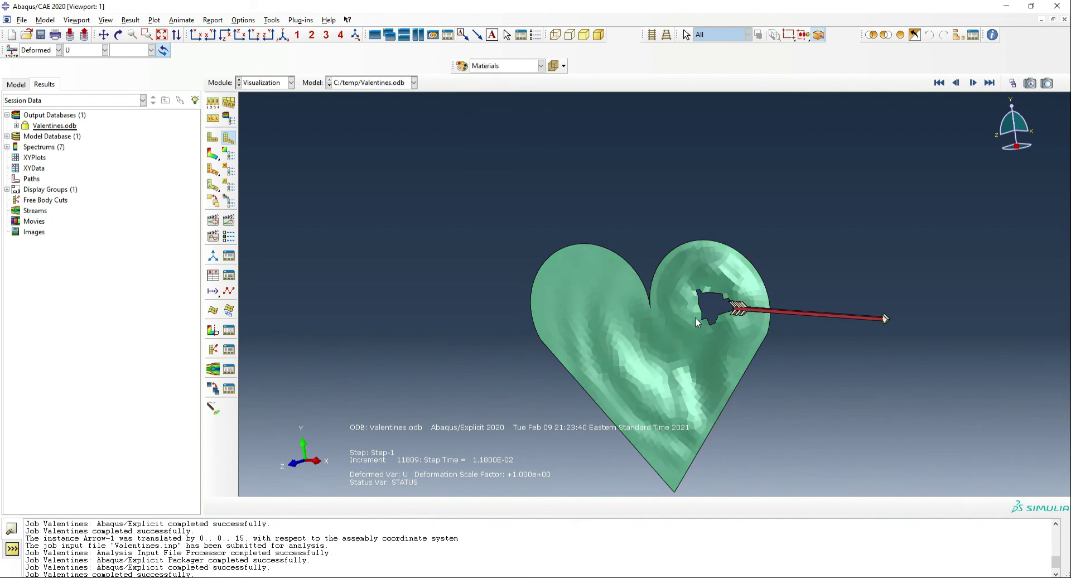
Set the display color of the HEART material to red in the color code settings
scroll(745, 307, "down", 2)
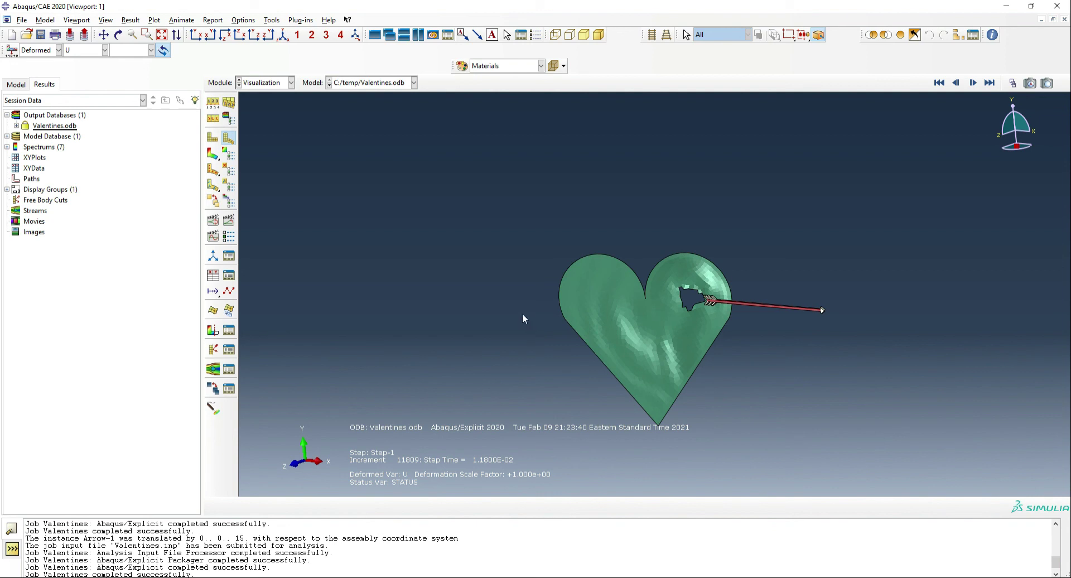
scroll(528, 320, "down", 2)
scroll(581, 400, "up", 3)
left_click(462, 65)
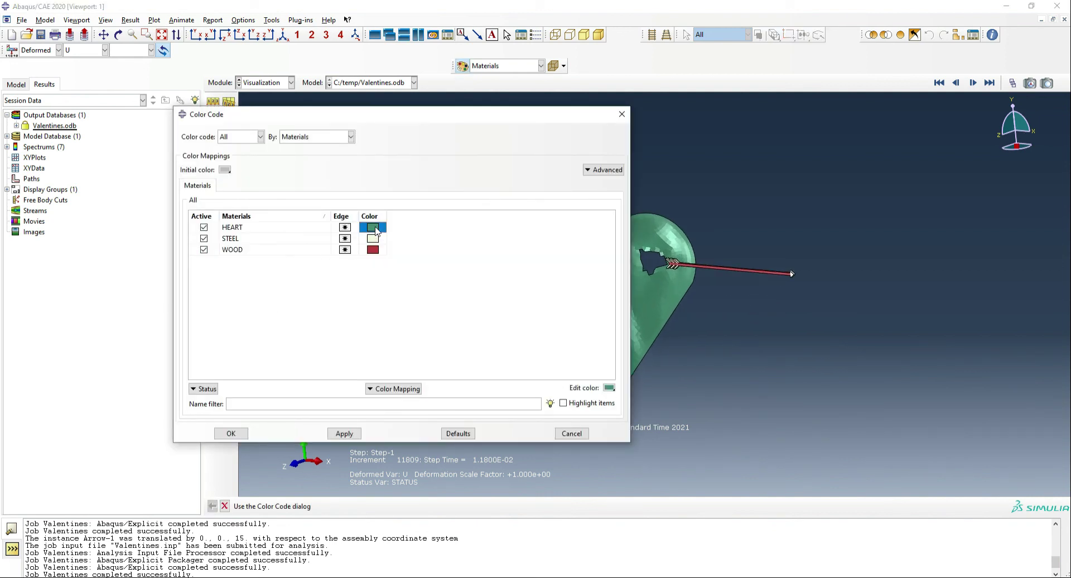
left_click(374, 228)
left_click(491, 427)
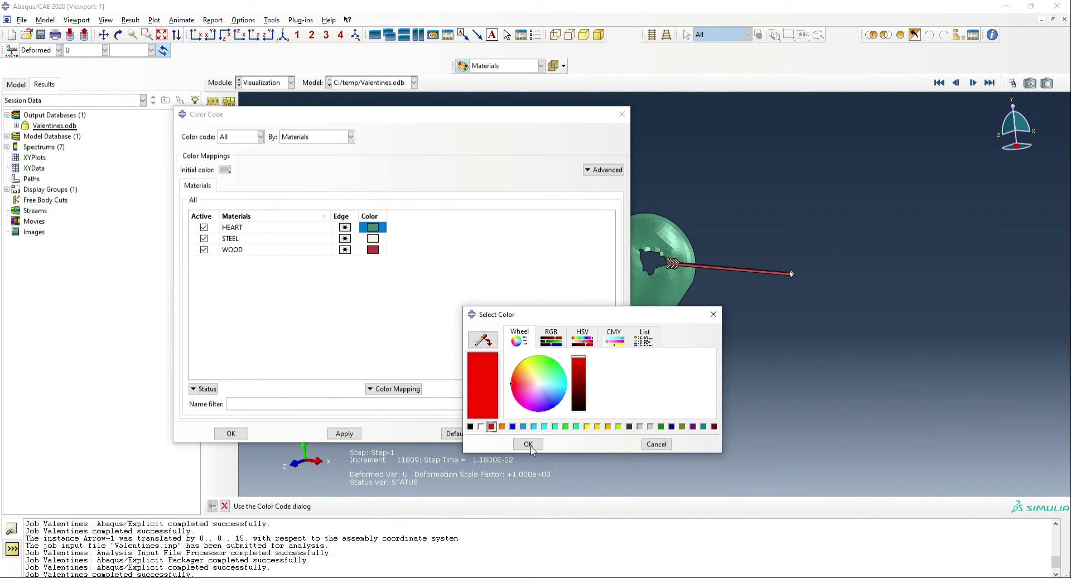
left_click(528, 444)
Set the STEEL material's color to light grey and WOOD's to brown, and apply the color coding
left_click(373, 238)
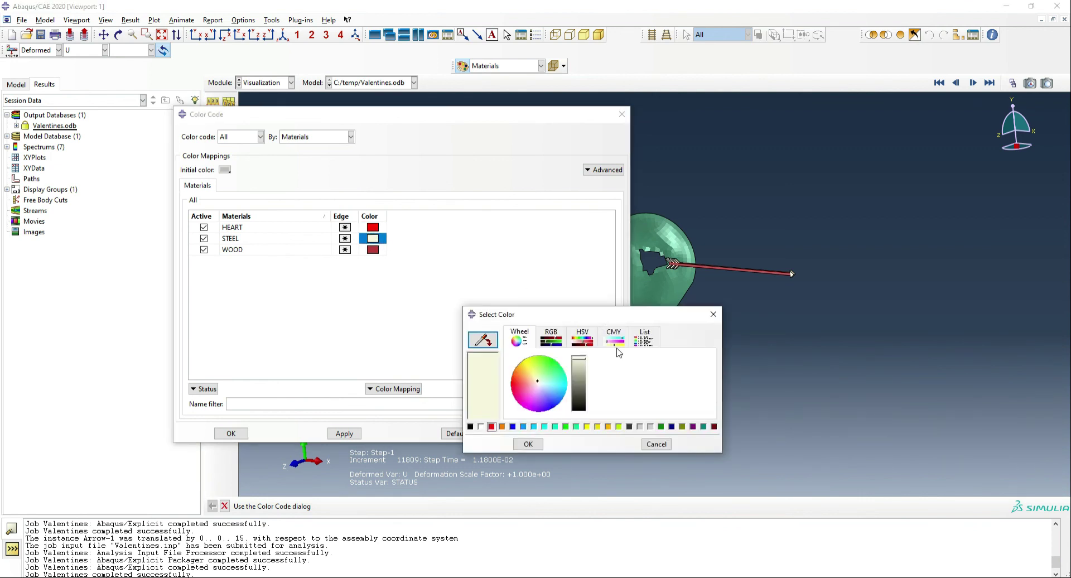
left_click(640, 426)
left_click(527, 444)
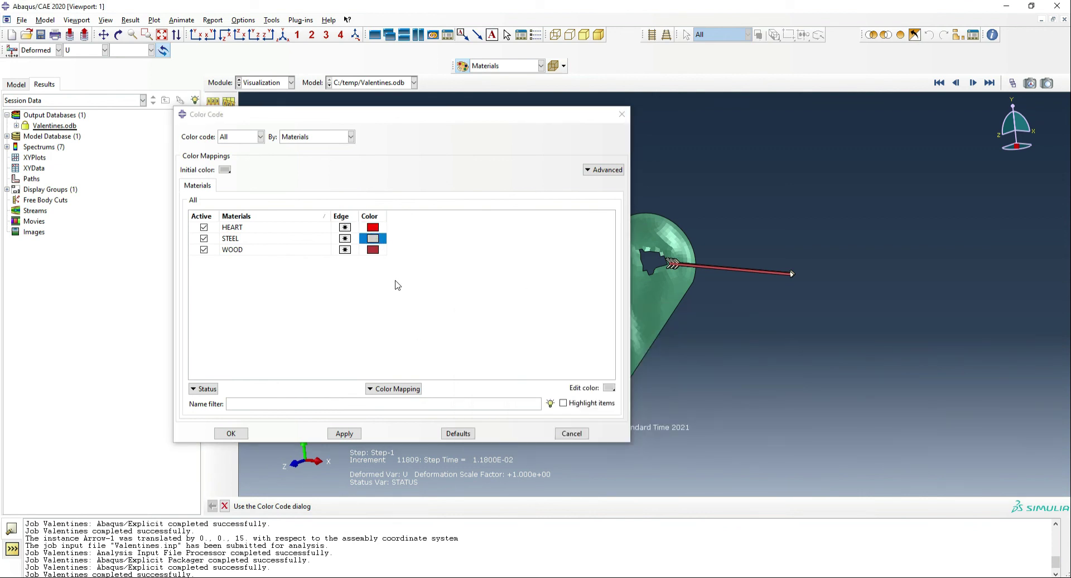
left_click(373, 250)
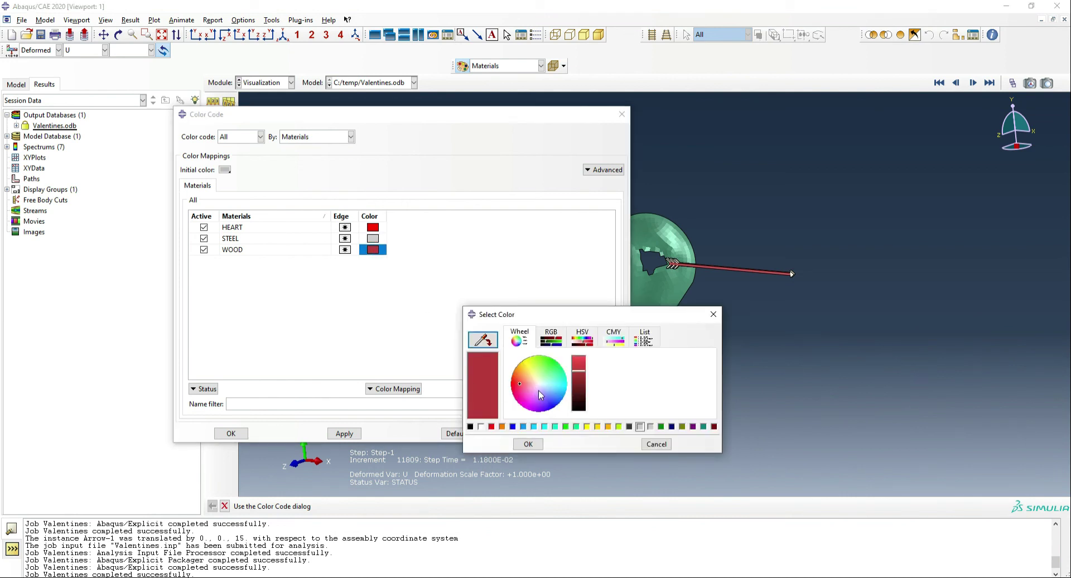
left_click_drag(522, 381, 581, 388)
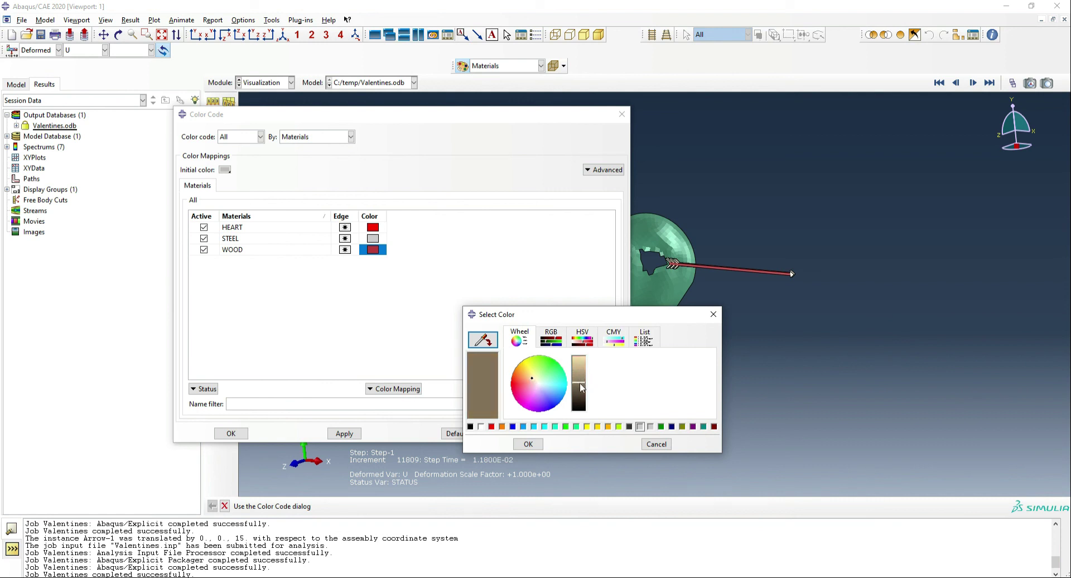
left_click(528, 444)
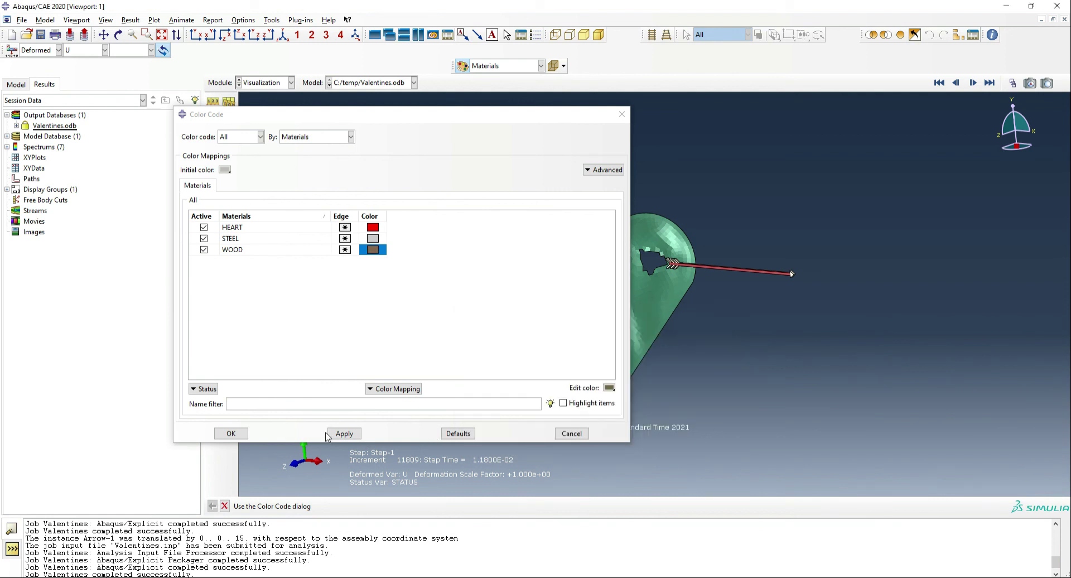
left_click(232, 435)
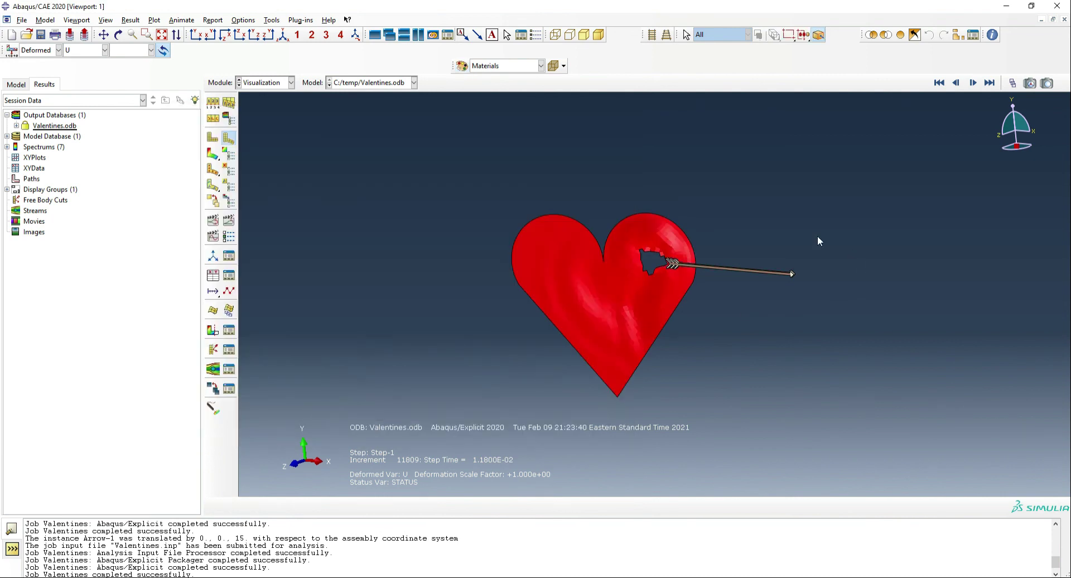
Play the time history animation of the deformed heart and arrow in a near-front view
left_click_drag(676, 253, 621, 370, "ctrl+alt")
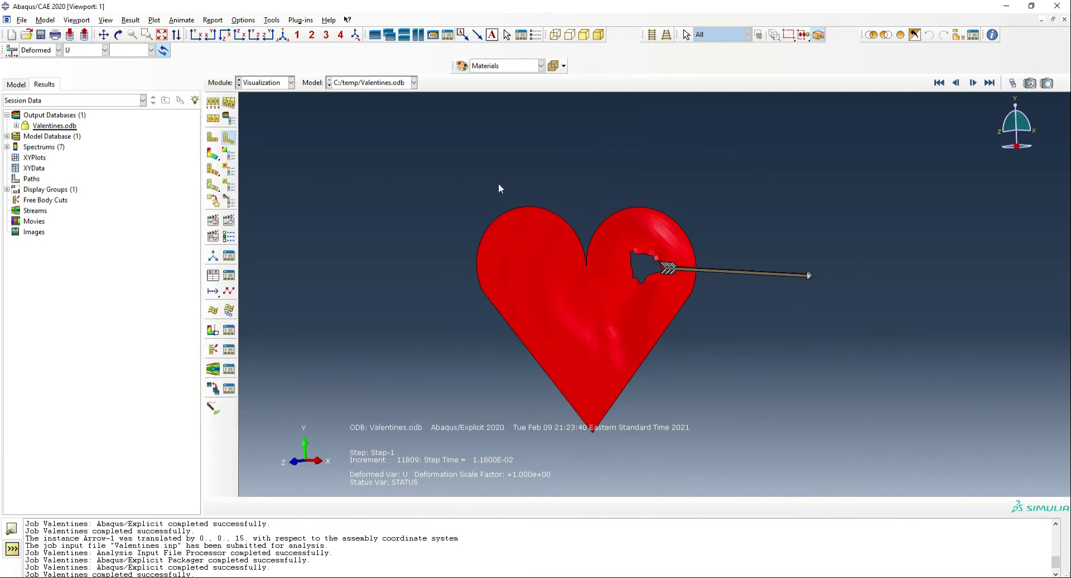
left_click_drag(504, 193, 701, 362, "ctrl+alt")
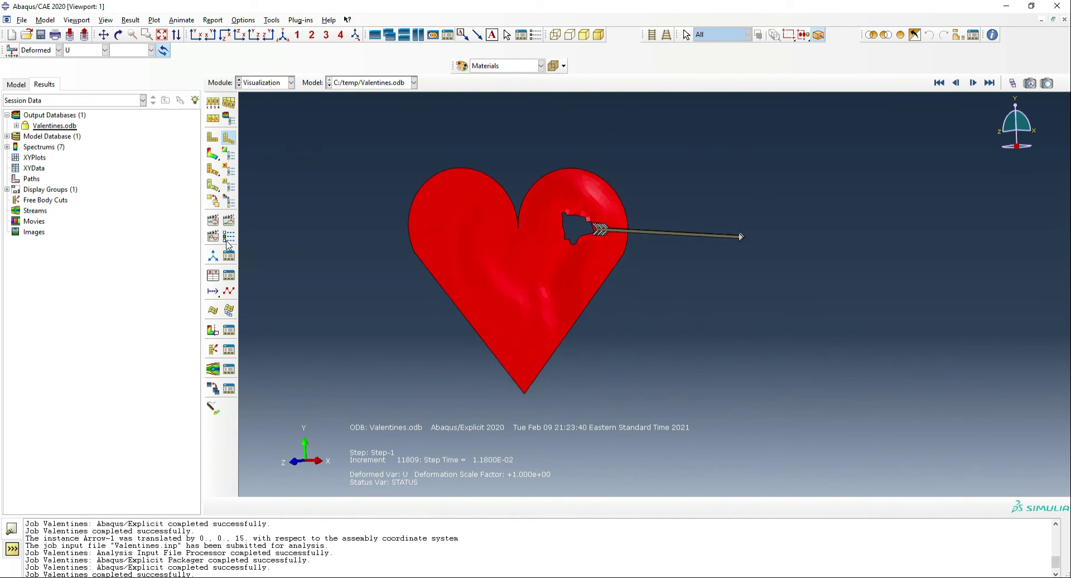
left_click(229, 221)
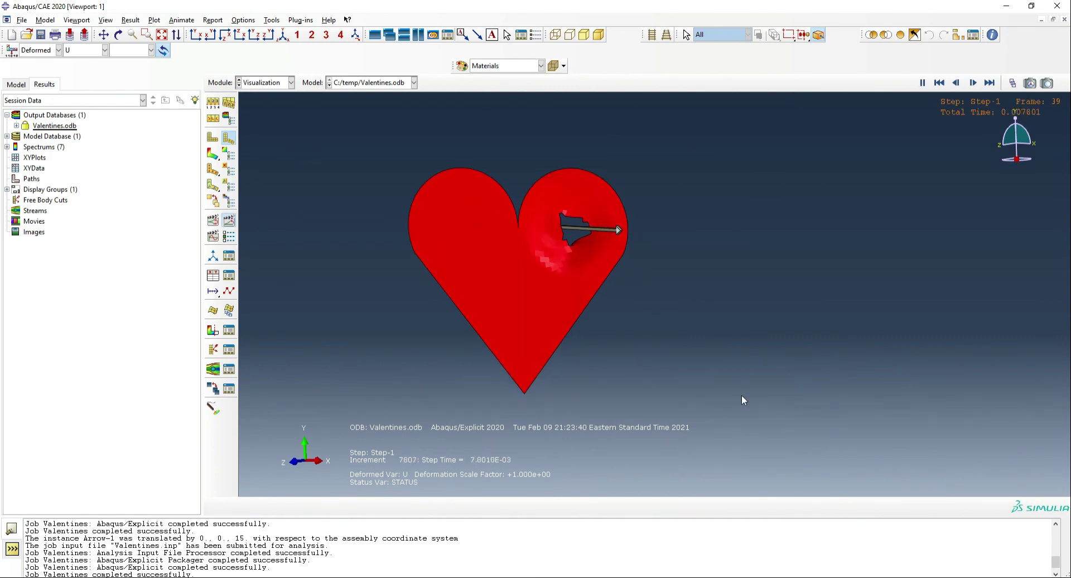